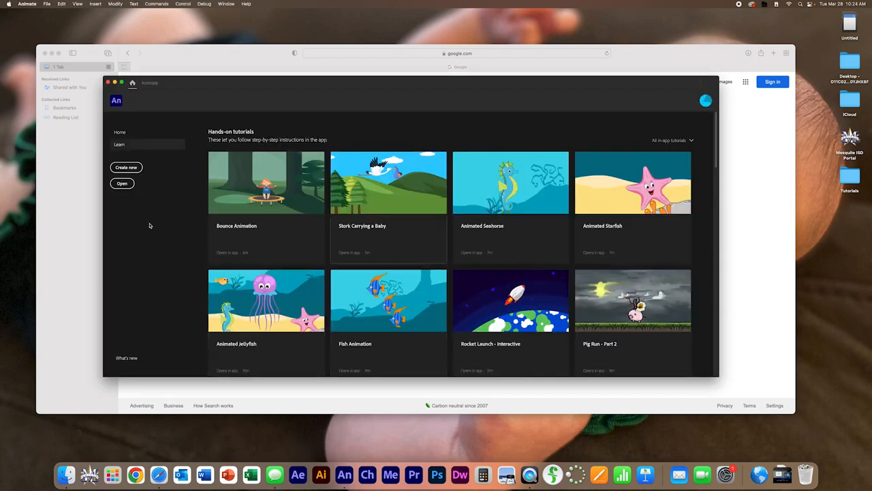
Step: Create a 1280 × 720 HD ActionScript 3.0 document at 30 fps and rename its first layer Background
left_click(133, 171)
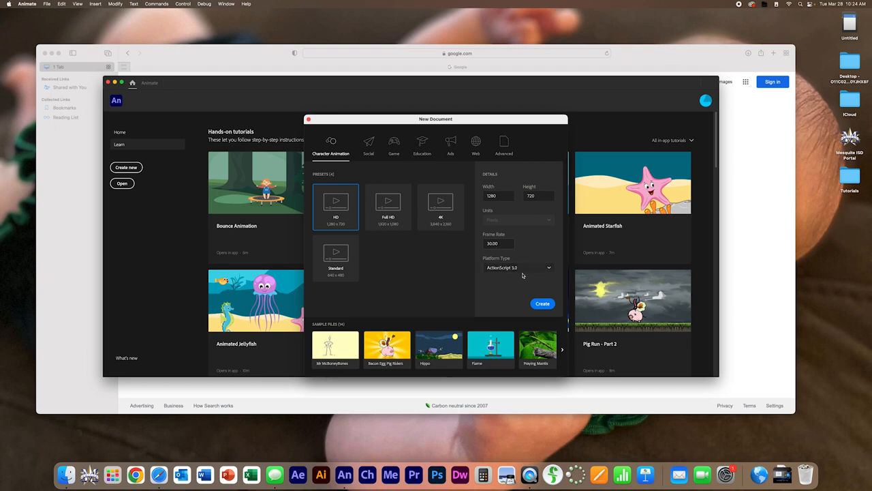
left_click(543, 304)
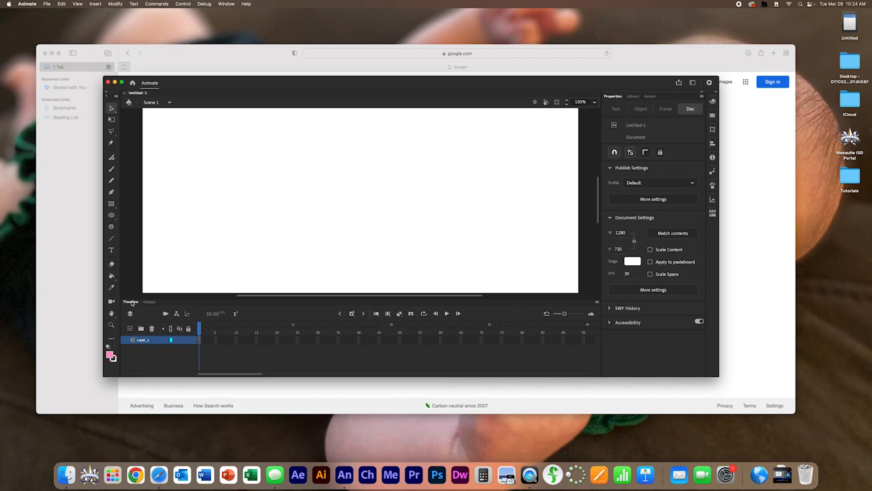
double_click(146, 340)
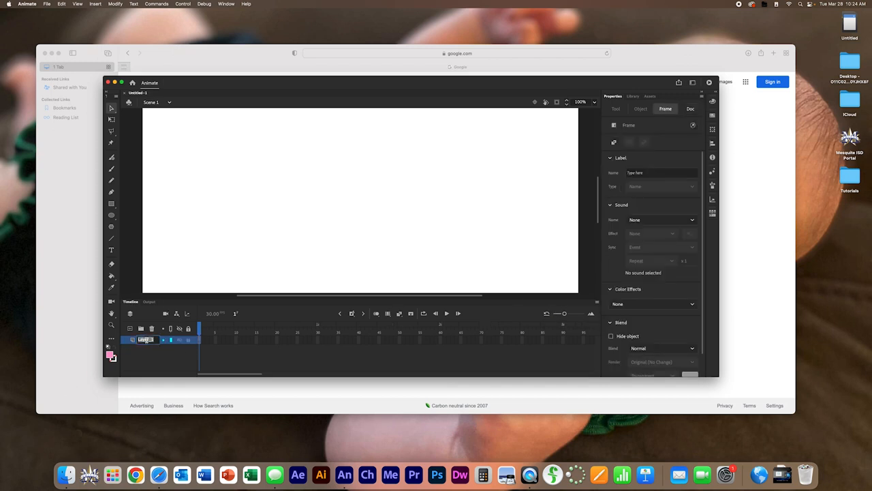
type("Bac")
type("kground")
key("Return")
Step: Set the document's stage colour to a light sky blue, denying the request to record the computer's screen
left_click(572, 133)
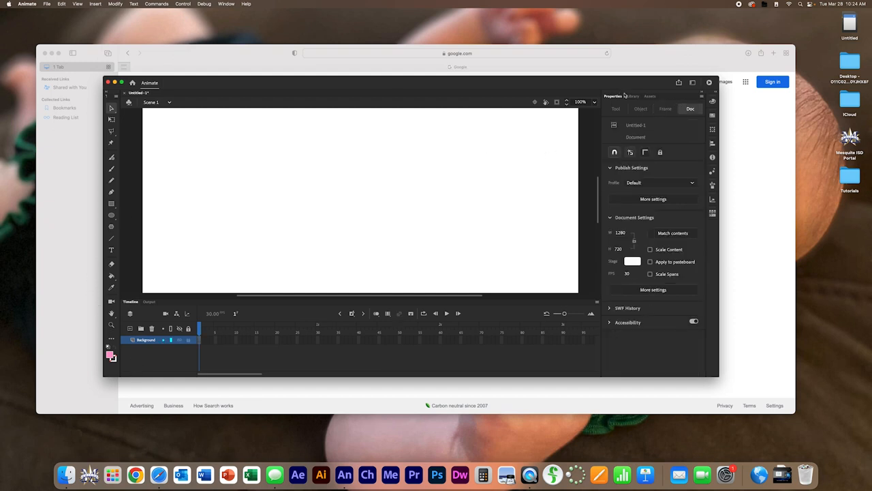
left_click(632, 261)
left_click(630, 275)
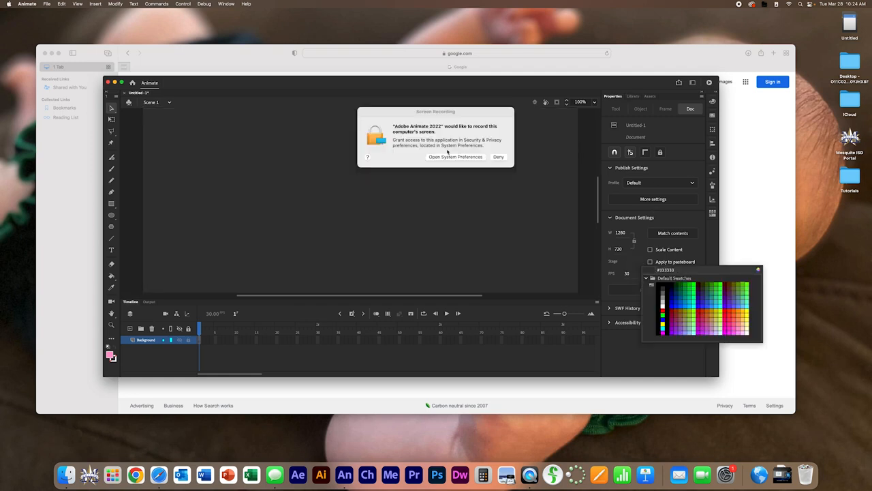
left_click(498, 157)
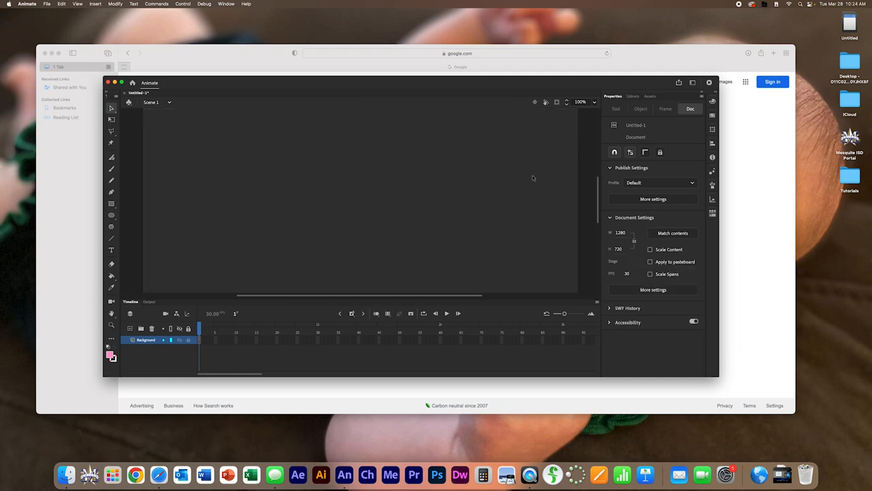
left_click(632, 262)
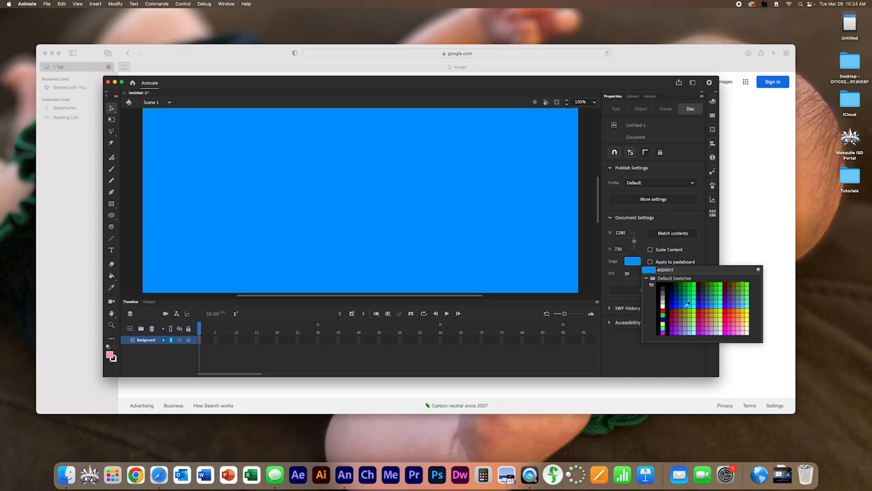
left_click(690, 308)
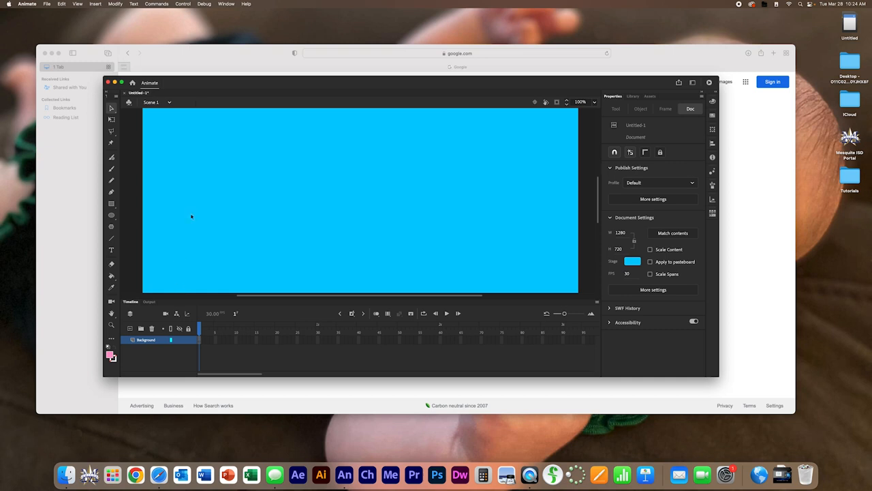
scroll(182, 169, "up", 2)
scroll(182, 171, "down", 2)
scroll(183, 171, "down", 2)
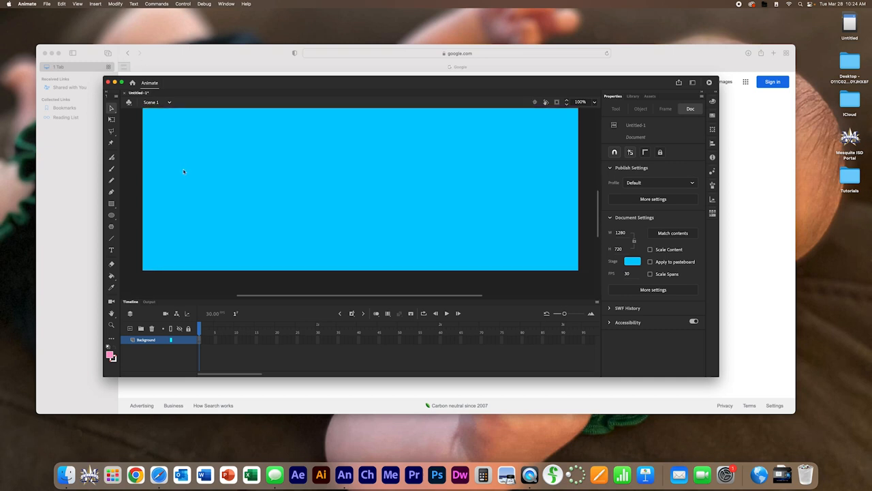
scroll(184, 171, "up", 2)
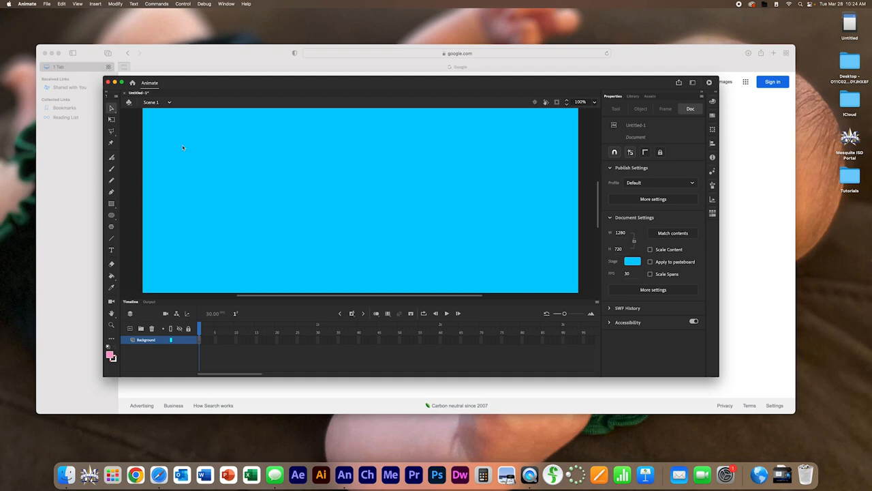
key("super+minus")
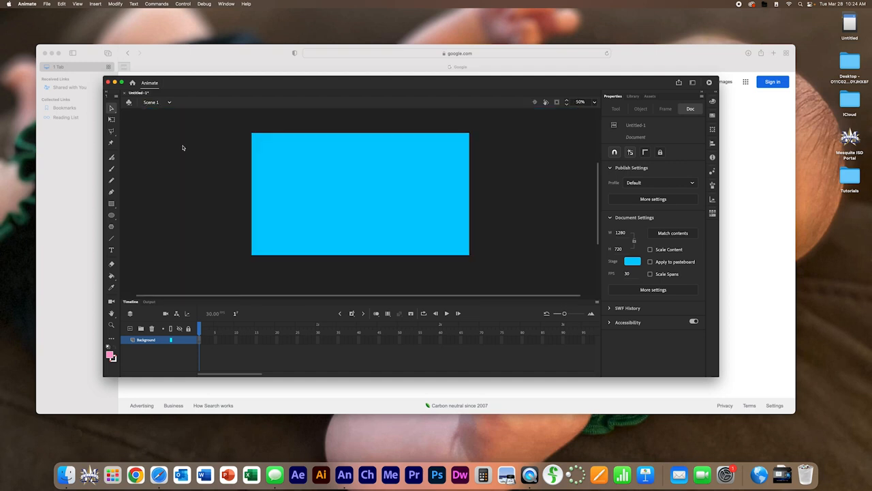
Step: Switch to Safari and search Google for "Grass PNG"
left_click(198, 57)
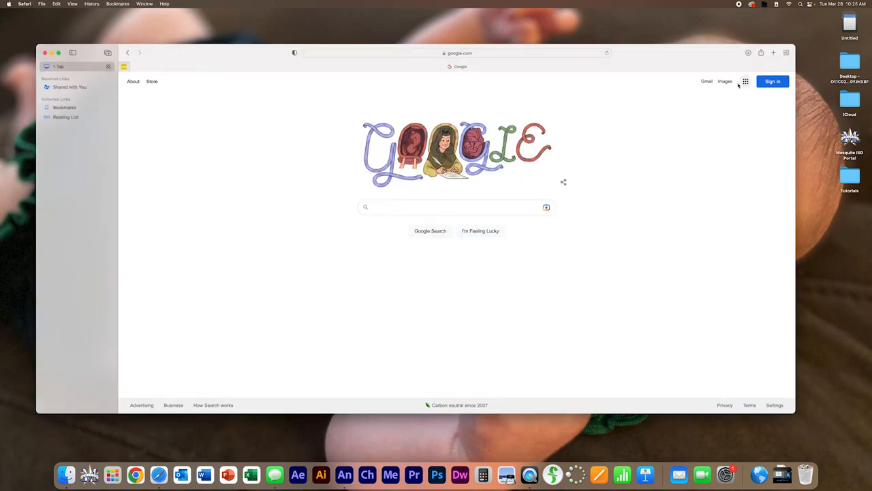
type("G")
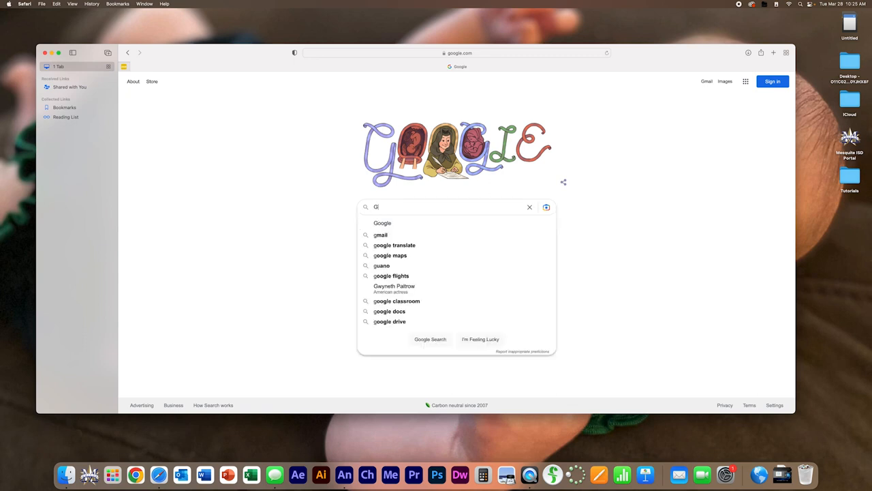
type("rass PN")
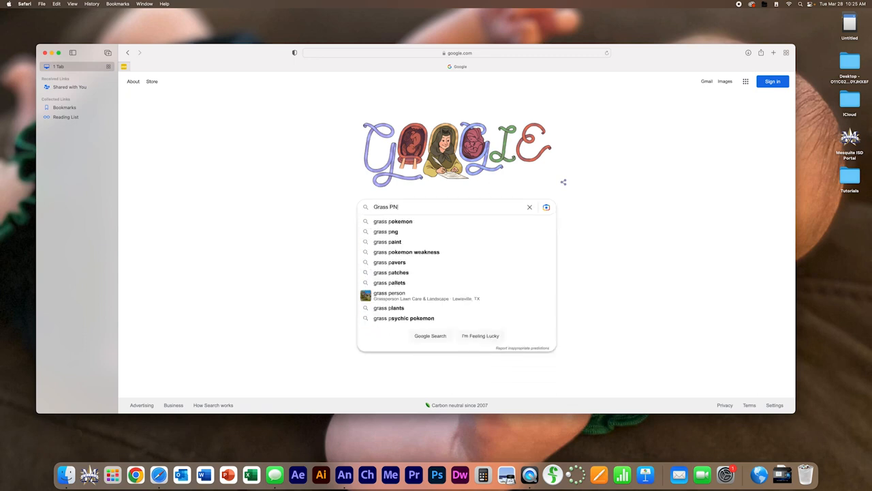
type("G")
key("Return")
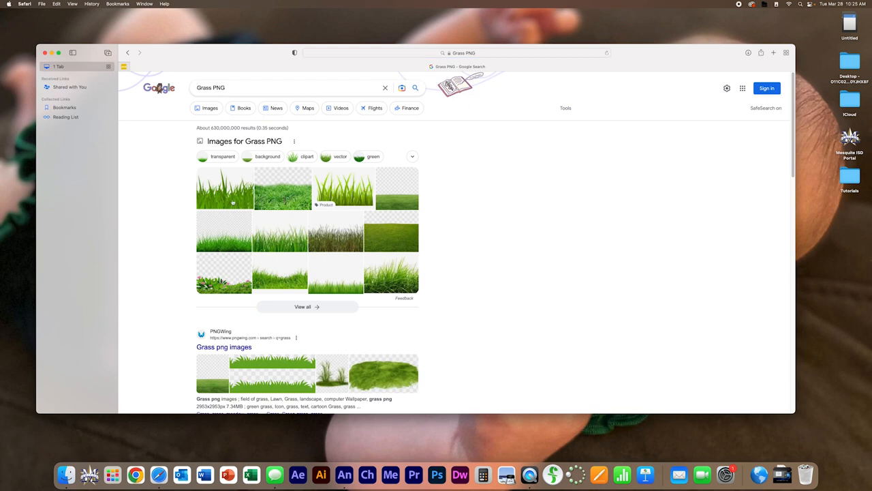
Step: Preview several grass pictures in the search results and compare which have a transparent background
left_click(232, 202)
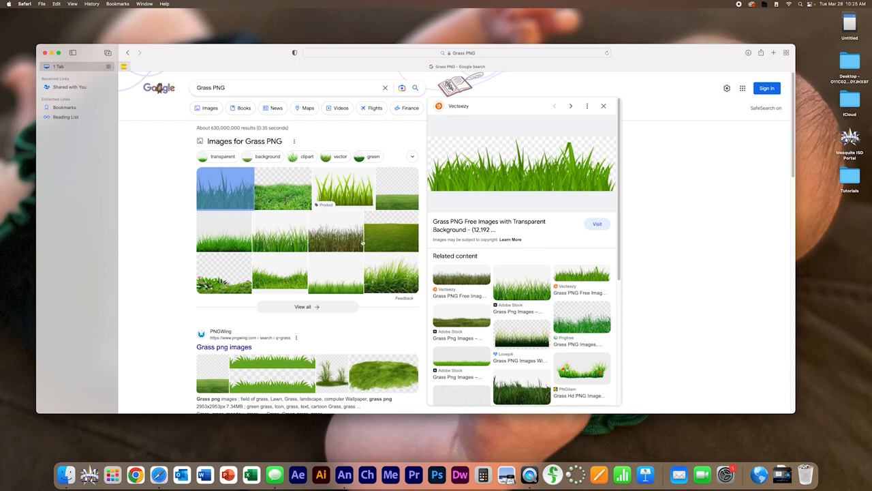
left_click(276, 247)
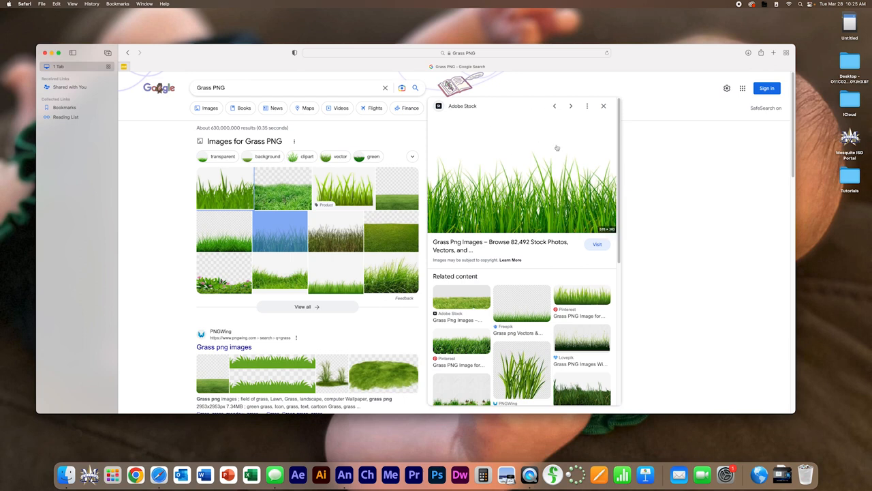
left_click(285, 288)
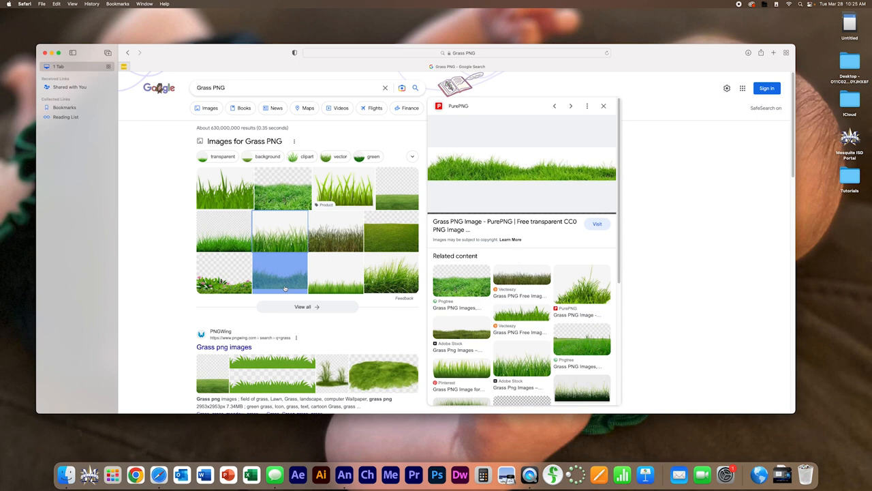
left_click(390, 246)
left_click(339, 240)
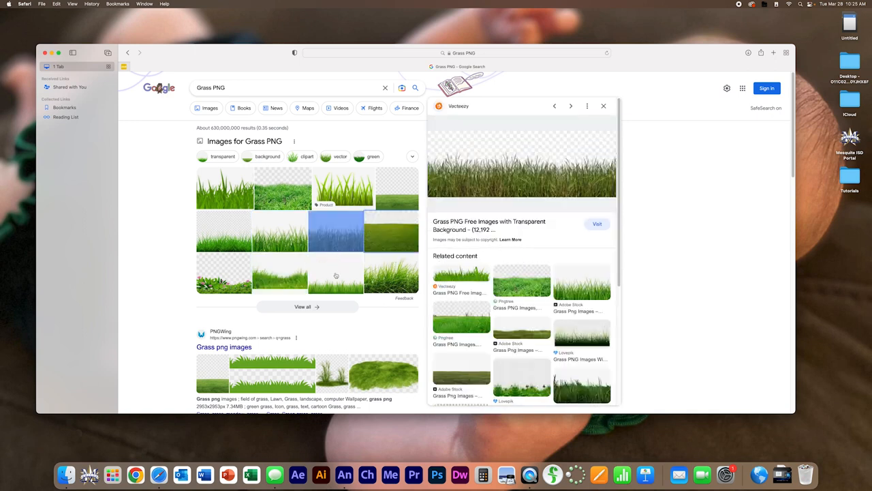
left_click(336, 273)
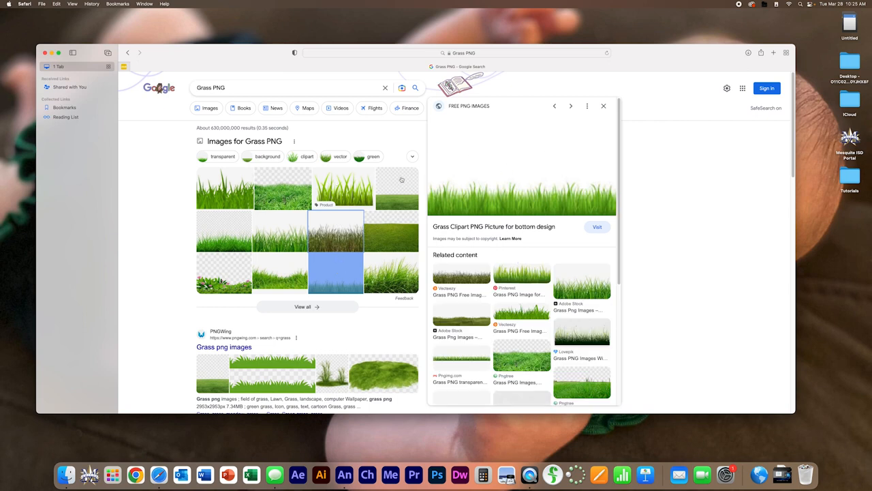
left_click(352, 249)
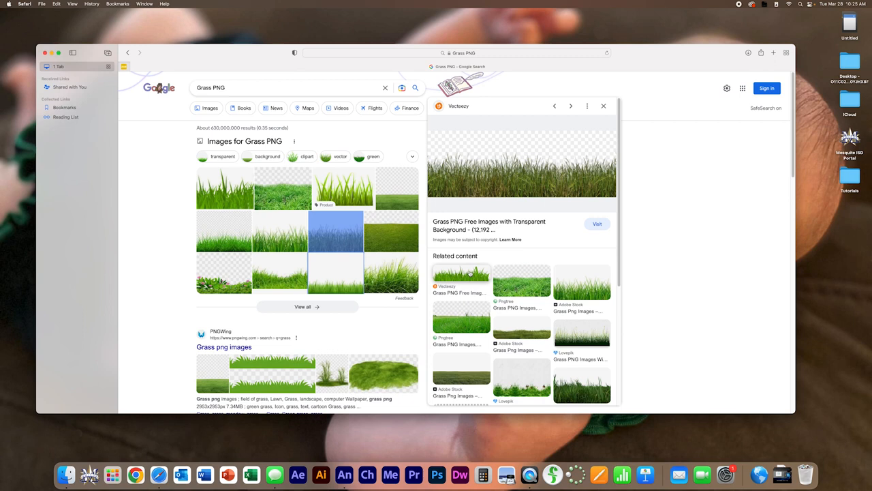
scroll(329, 316, "down", 3)
scroll(329, 315, "down", 10)
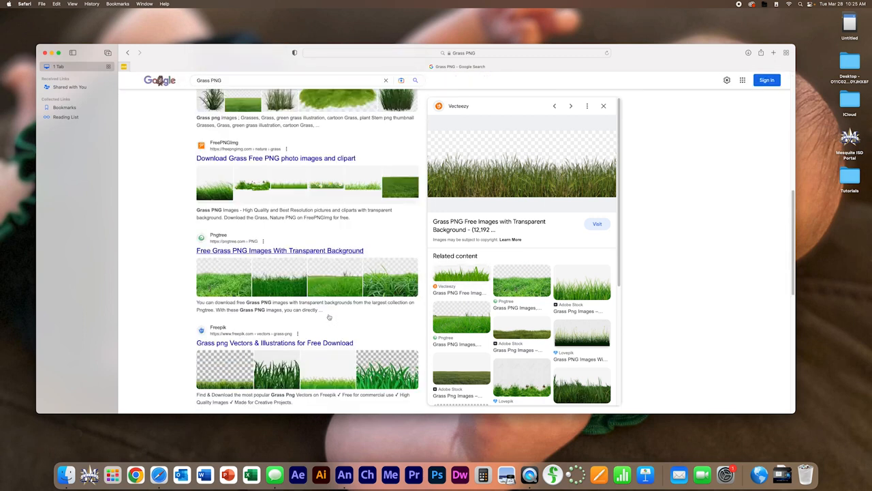
scroll(329, 317, "down", 2)
scroll(329, 316, "up", 15)
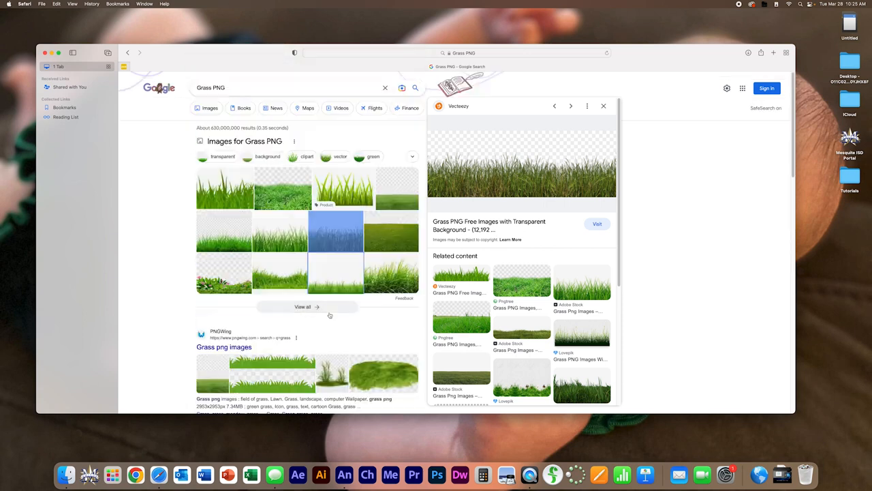
Step: Show only image results and save the PurePNG grass picture to the desktop
left_click(209, 109)
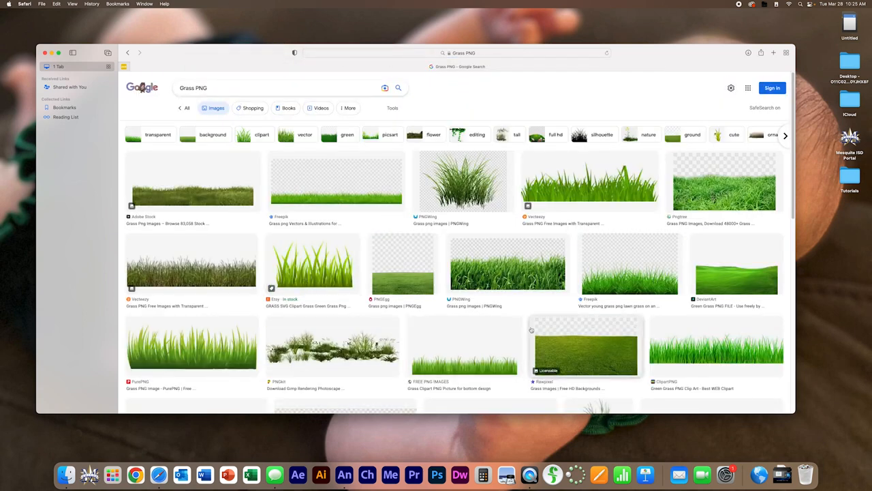
scroll(734, 347, "down", 1)
left_click(734, 348)
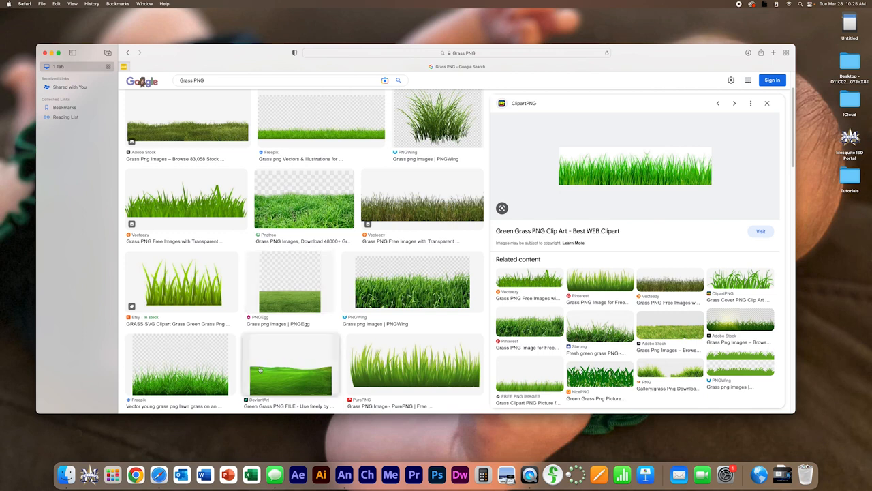
scroll(261, 371, "down", 2)
left_click(412, 305)
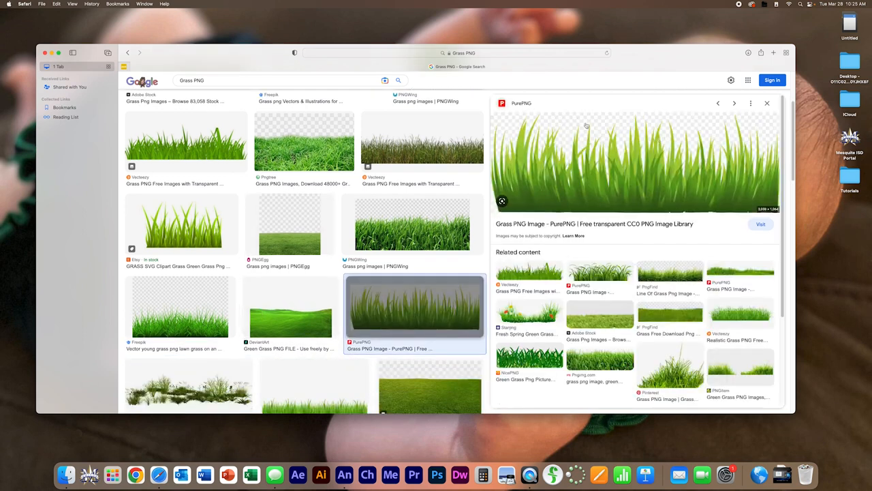
left_click_drag(572, 200, 845, 235)
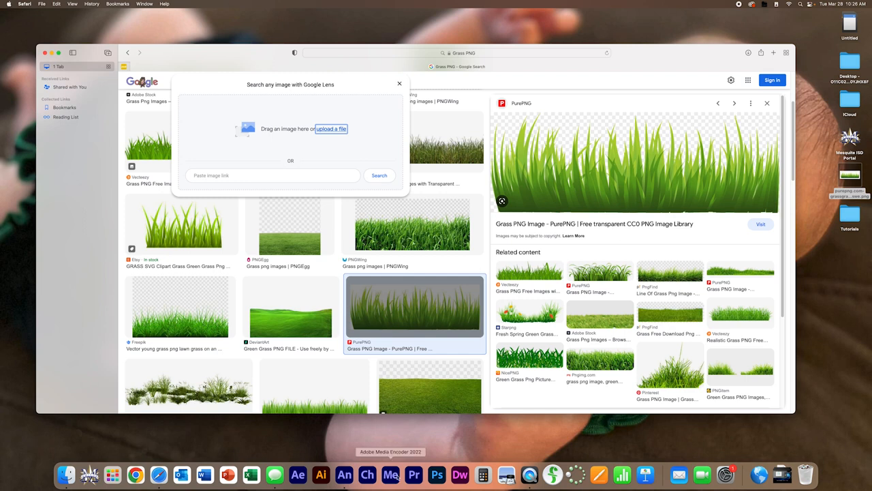
Step: Switch to Animate, place the saved grass PNG on the stage and scale it to about 1459 × 216 px along the bottom edge
left_click(344, 475)
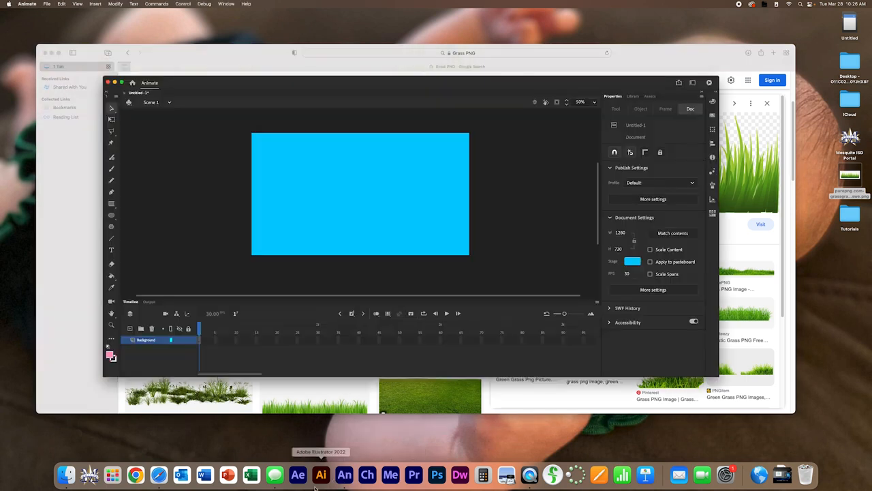
left_click_drag(861, 186, 326, 220)
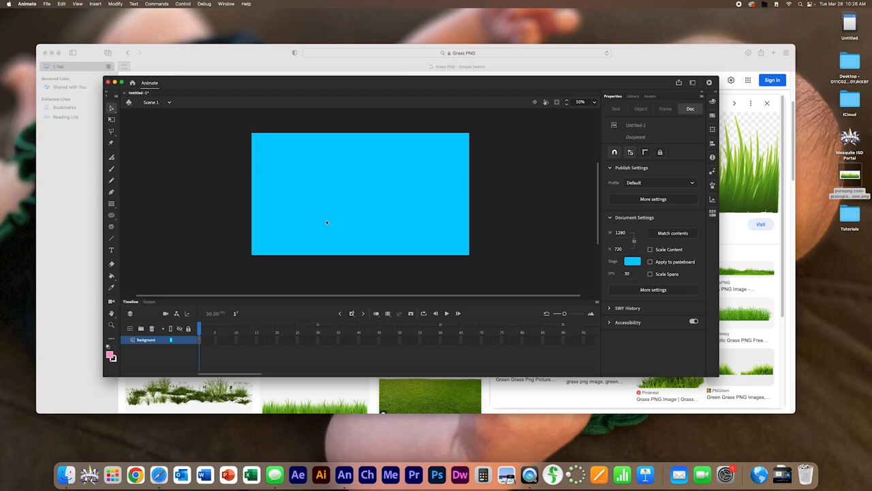
left_click(112, 120)
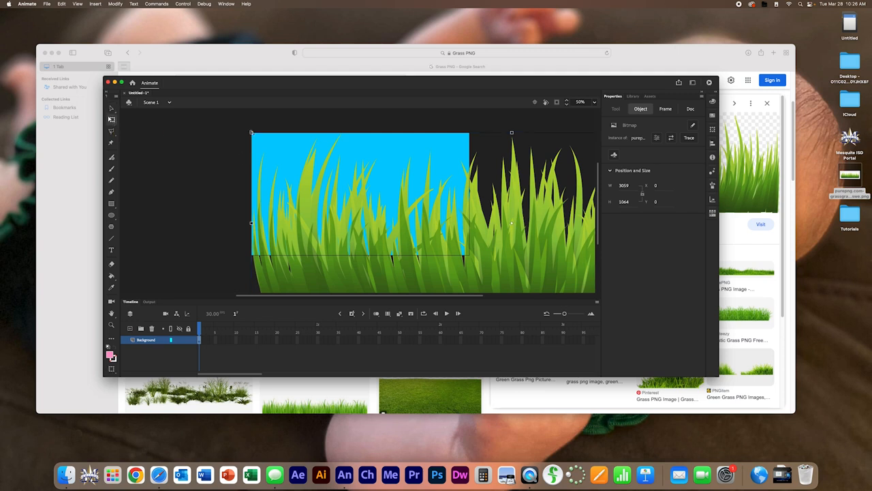
left_click_drag(251, 132, 415, 204)
left_click_drag(444, 231, 278, 242)
left_click_drag(442, 237, 463, 247)
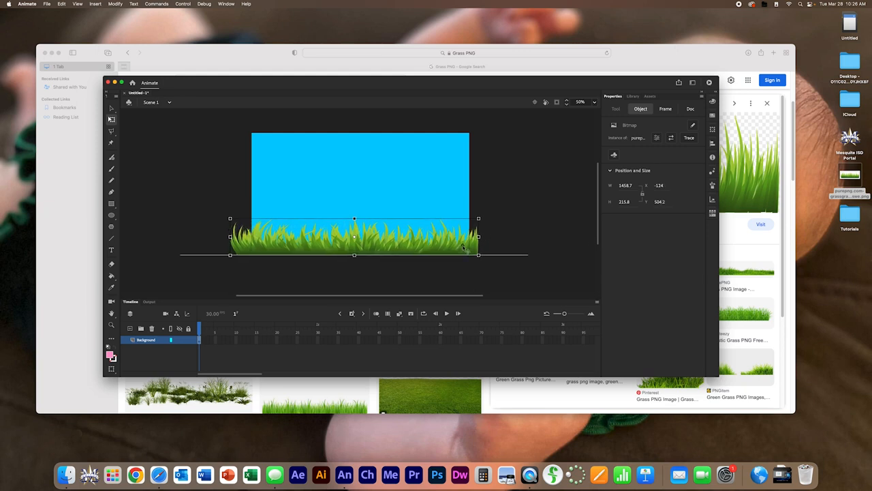
left_click(525, 218)
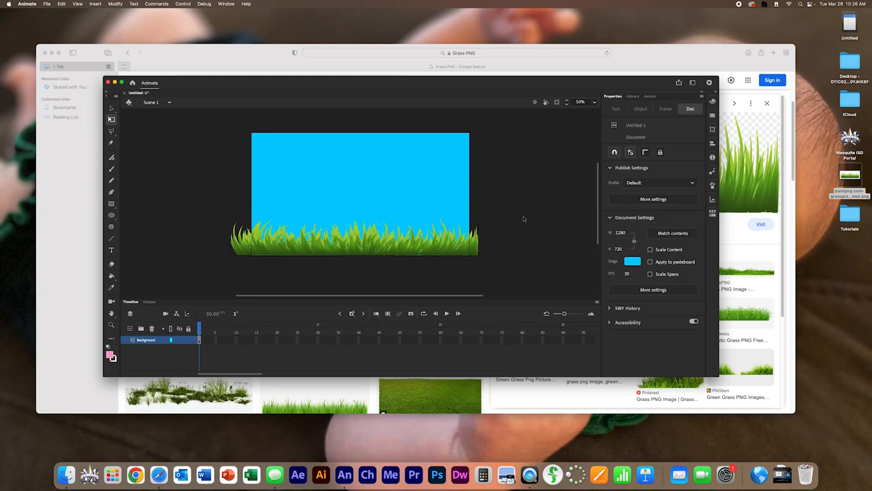
Step: Move the grass slightly below the stage's bottom edge, to a Y position of 520
left_click(446, 252)
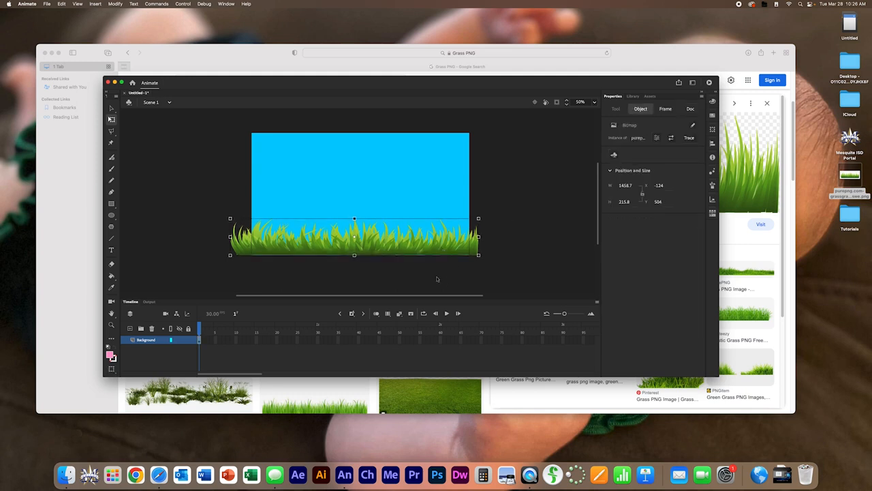
left_click(381, 261)
left_click_drag(381, 255, 382, 256)
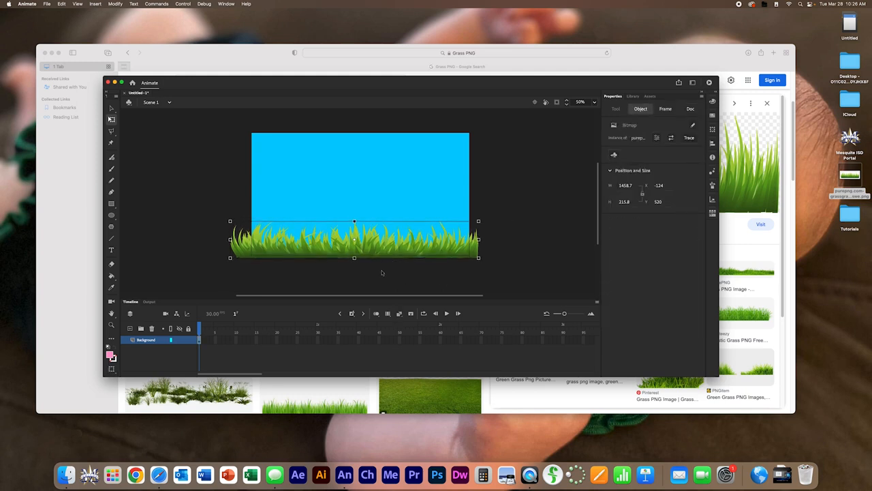
left_click(382, 272)
Step: Switch to Safari and search Google Images for "tree PNG"
left_click(90, 394)
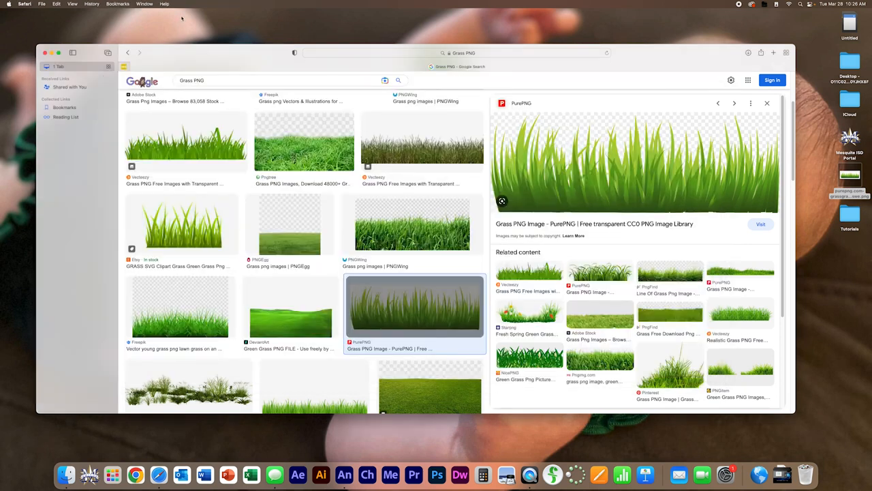
double_click(191, 80)
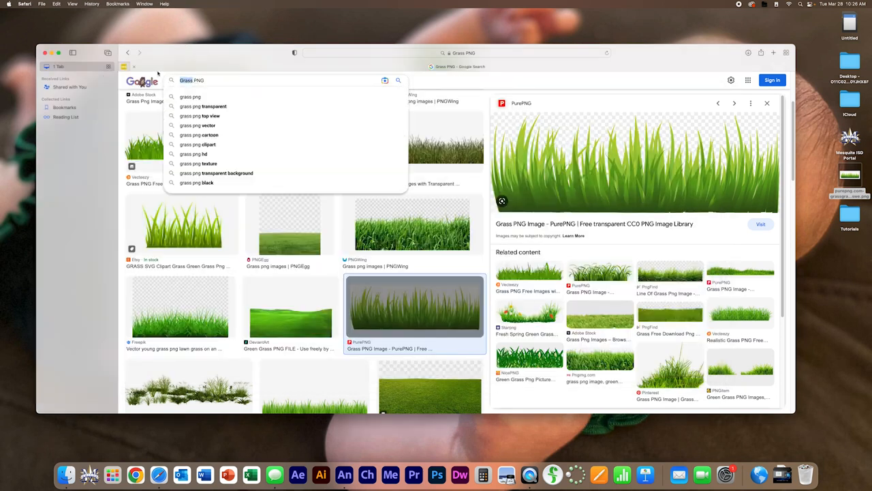
type("tree")
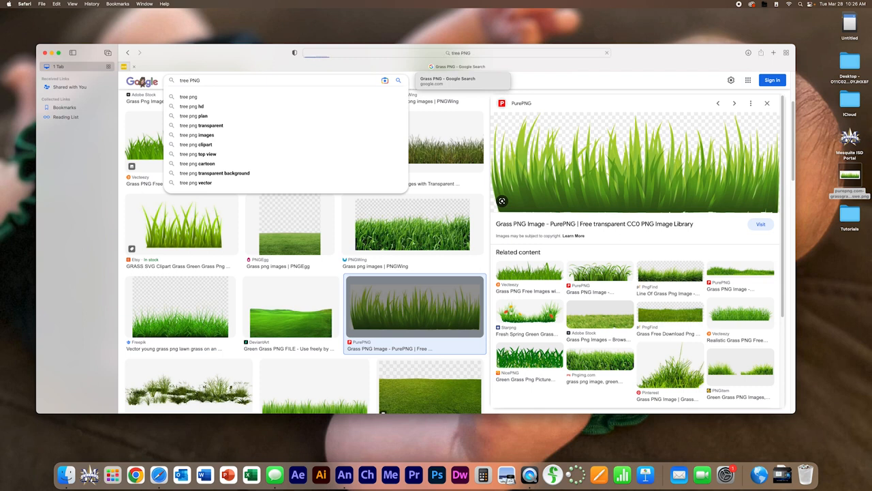
key("Return")
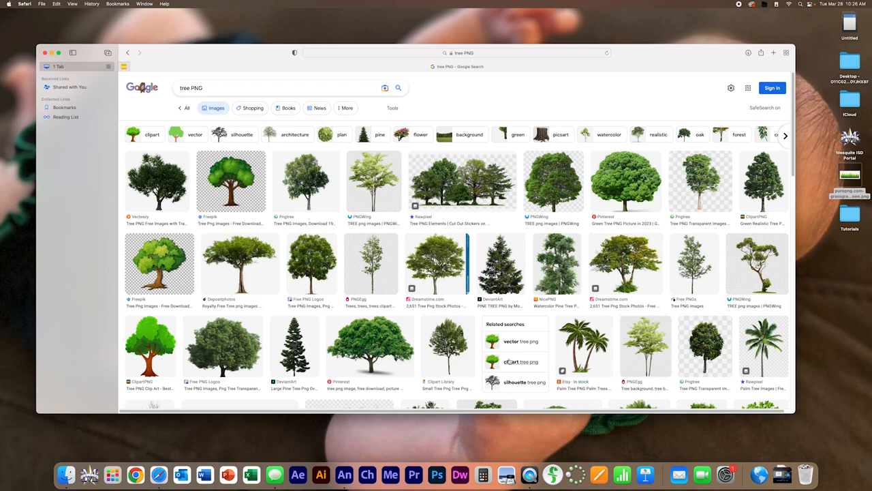
Step: Browse the tree results and preview several clip-art trees to check which have a transparent background
left_click(143, 350)
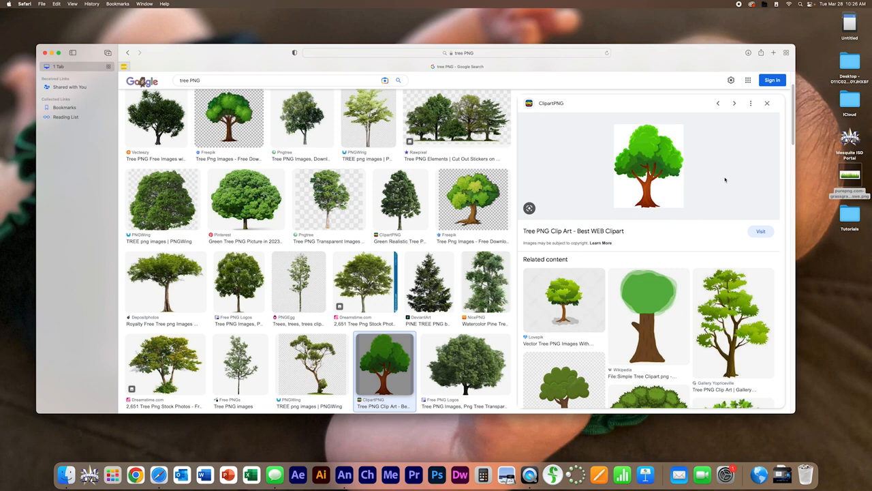
left_click(719, 305)
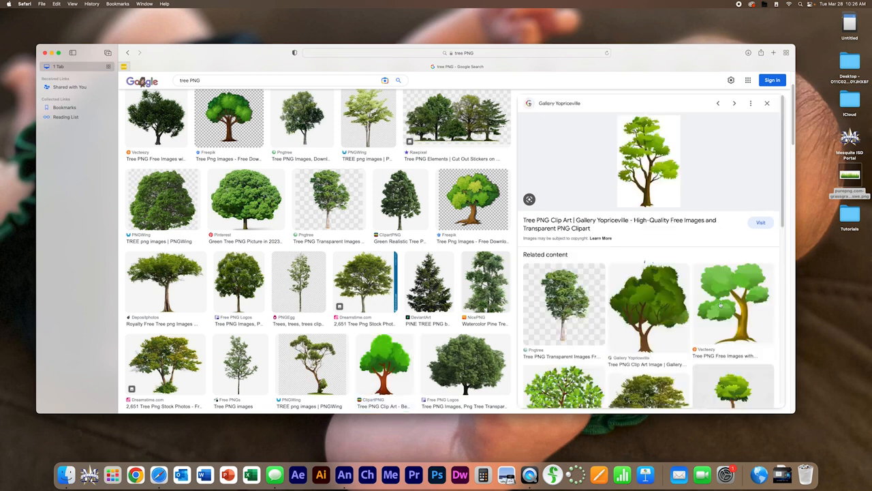
left_click(649, 307)
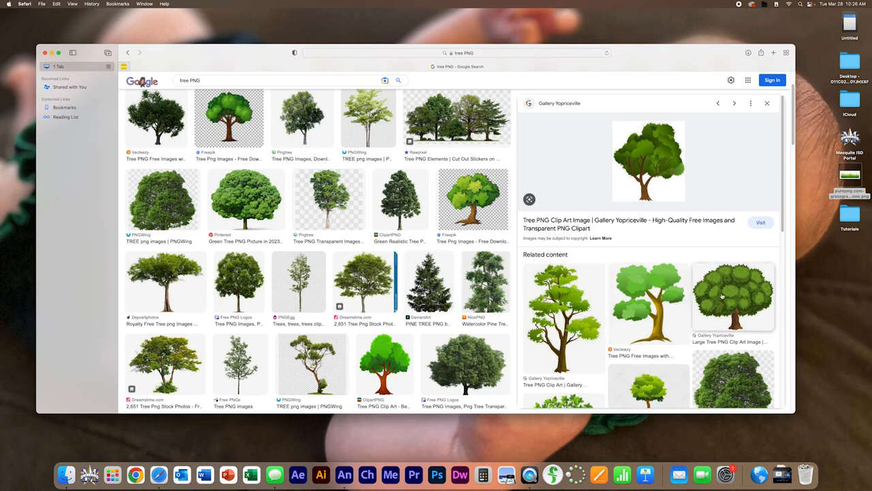
left_click(722, 295)
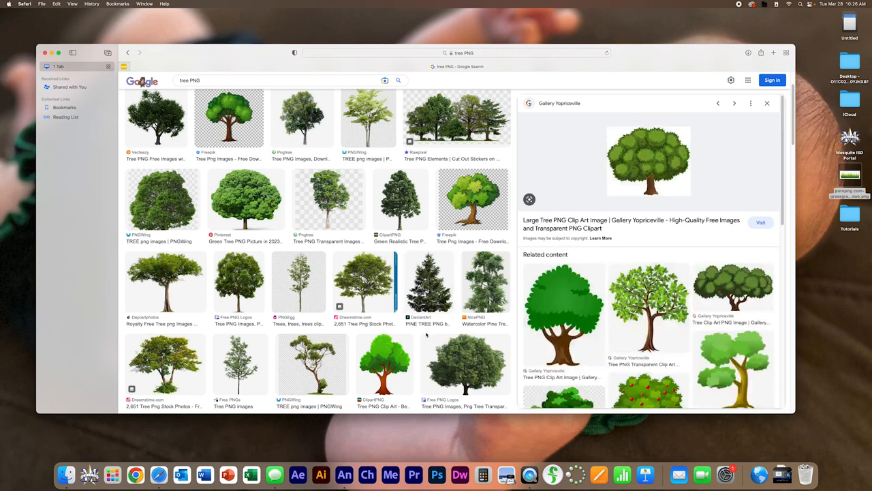
scroll(423, 334, "down", 3)
scroll(422, 334, "down", 6)
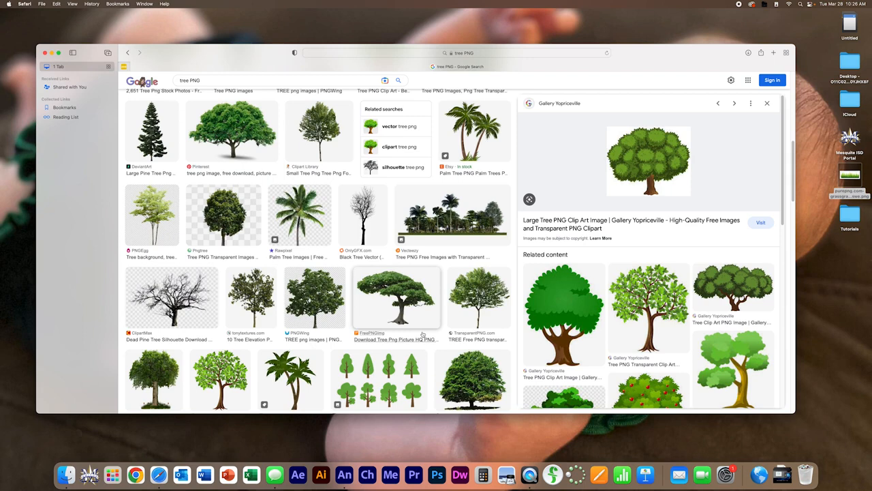
scroll(423, 334, "down", 7)
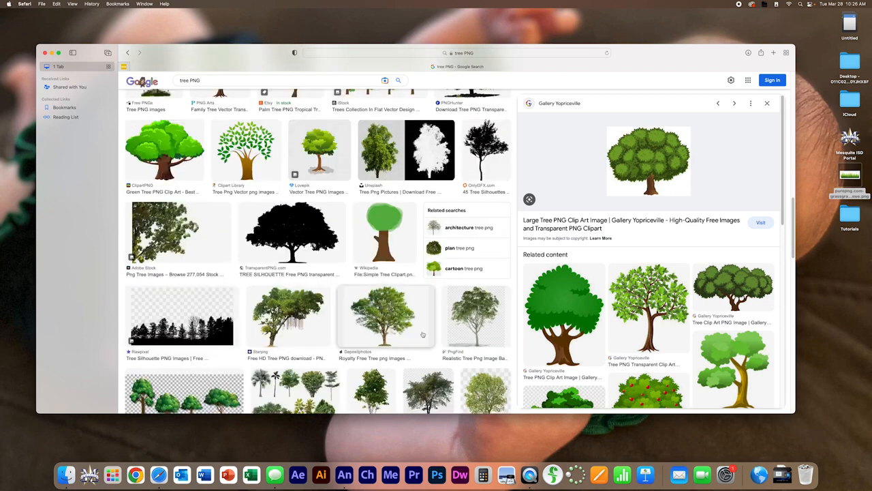
scroll(422, 334, "down", 3)
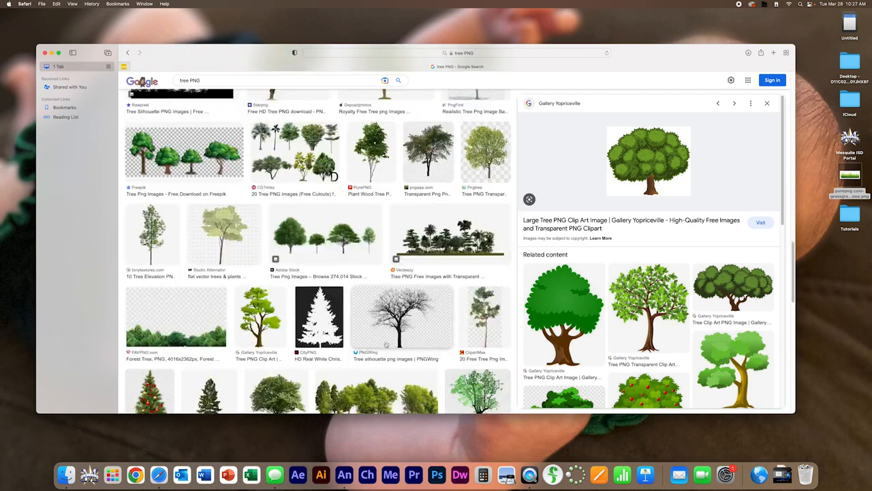
left_click(257, 326)
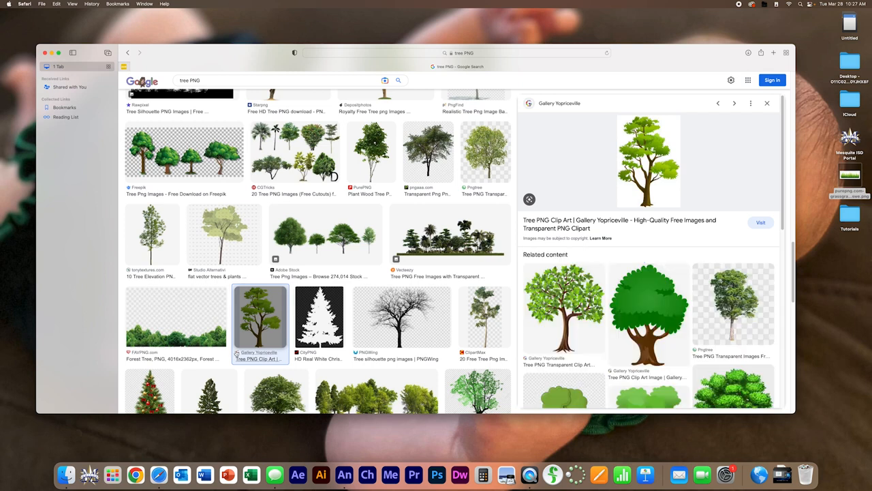
left_click(571, 329)
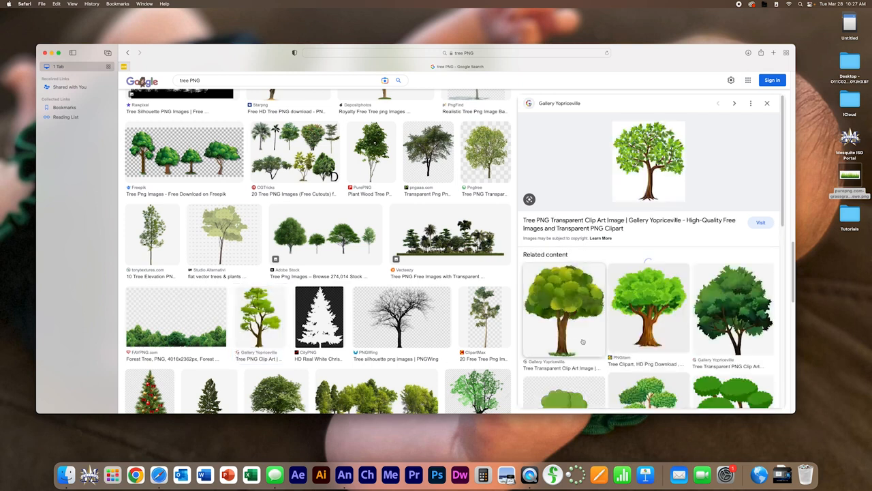
scroll(454, 366, "down", 5)
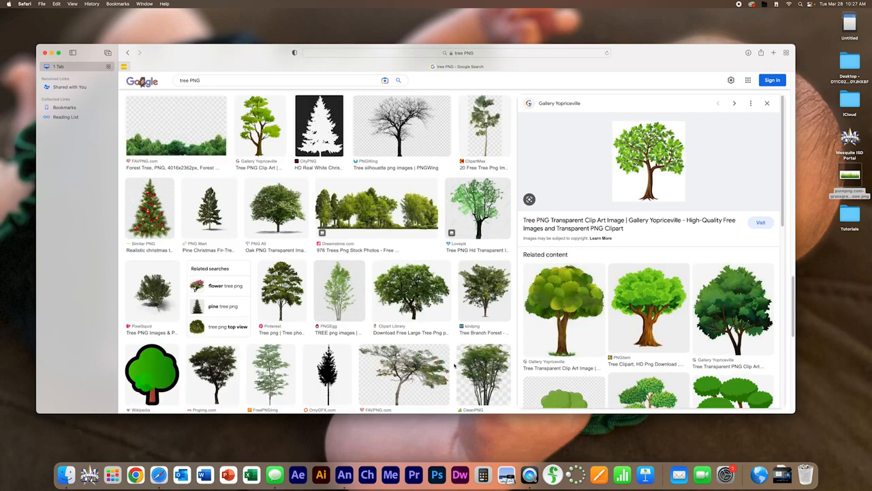
scroll(454, 366, "down", 7)
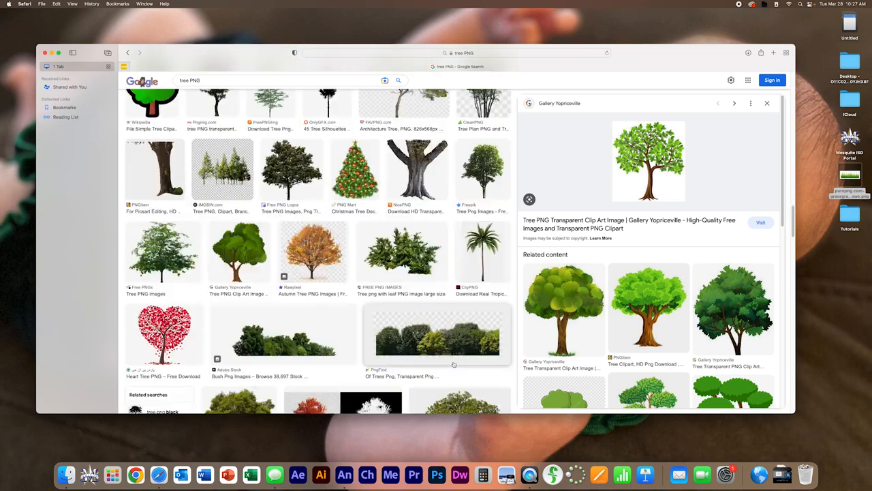
left_click(232, 246)
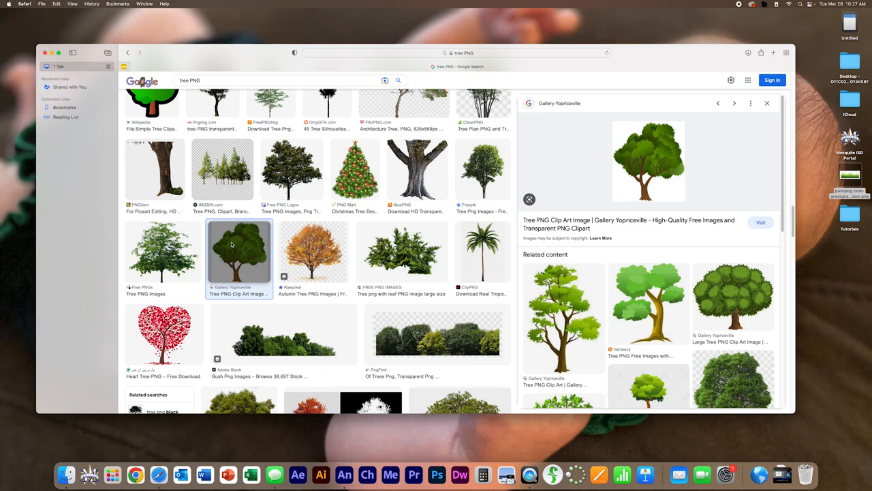
scroll(276, 354, "down", 5)
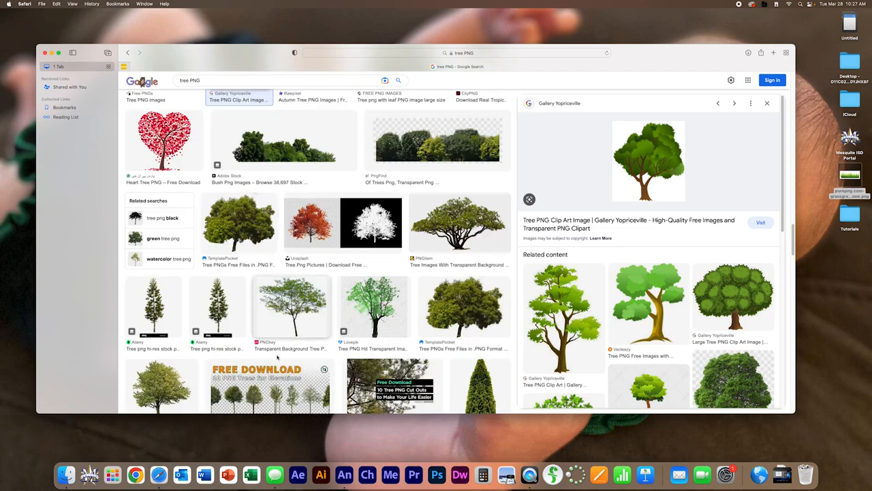
scroll(277, 356, "down", 15)
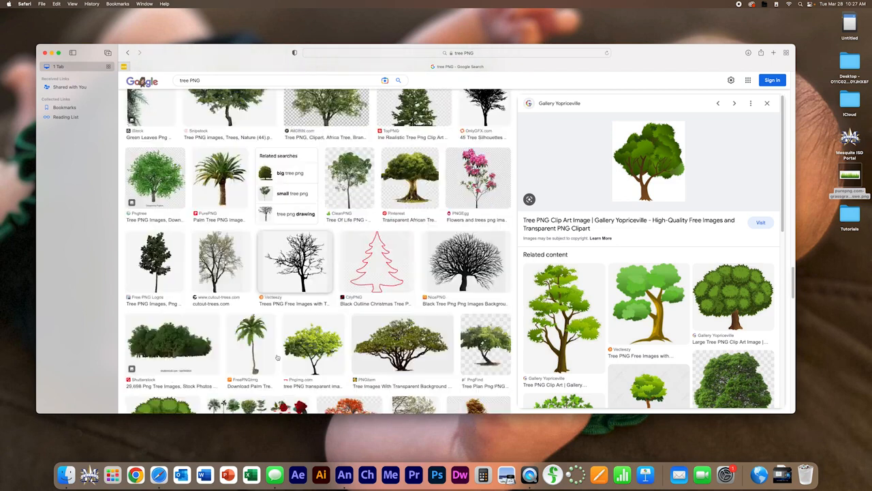
scroll(277, 356, "down", 2)
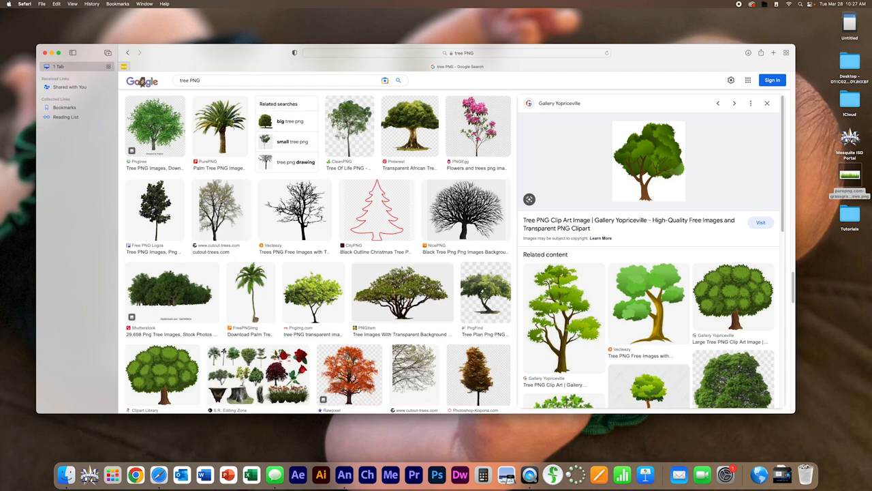
Step: Save the Pngimg.com transparent tree picture to the desktop, and place it on the stage in Animate
left_click(332, 290)
left_click_drag(651, 214, 844, 289)
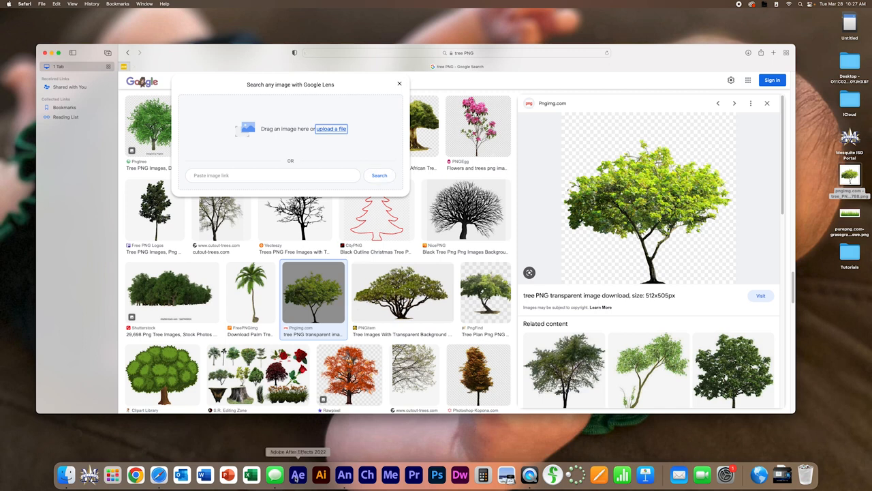
left_click(344, 475)
left_click_drag(850, 181, 292, 190)
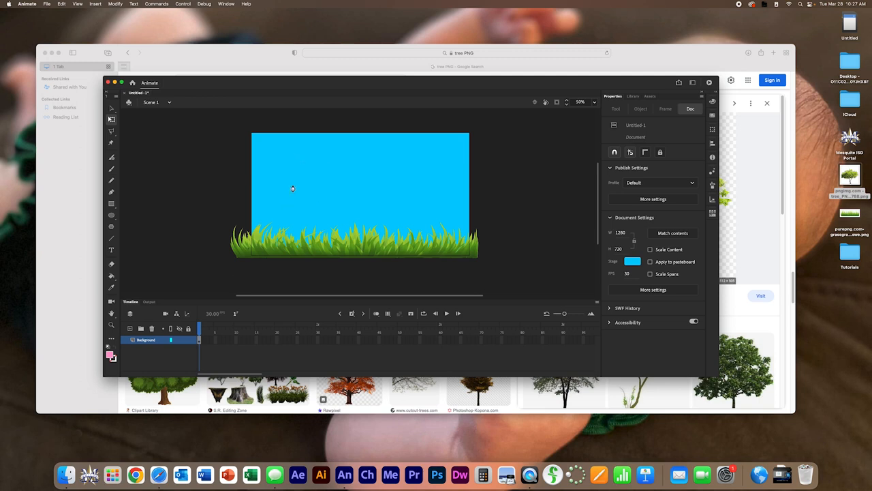
Step: Scale the tree to about 744 × 685 px and move it to the stage's right side at X 536, Y 0
left_click_drag(360, 200, 286, 199)
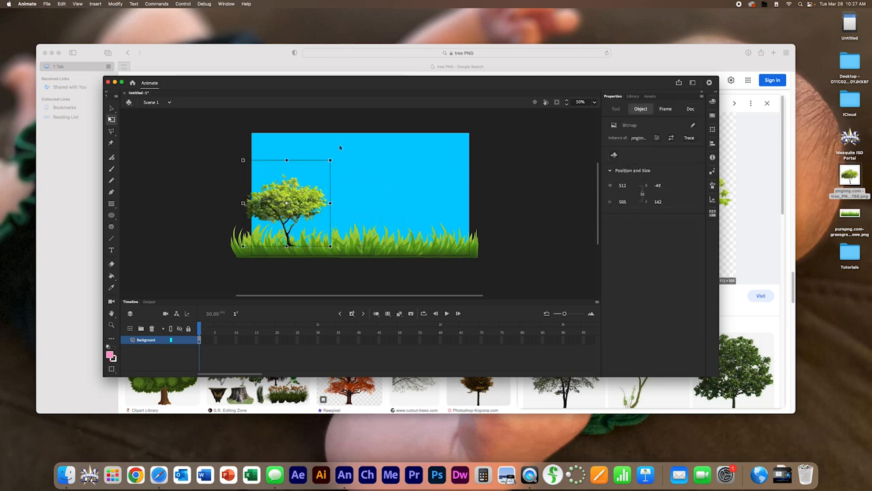
left_click_drag(330, 159, 375, 123)
left_click_drag(338, 182, 430, 191)
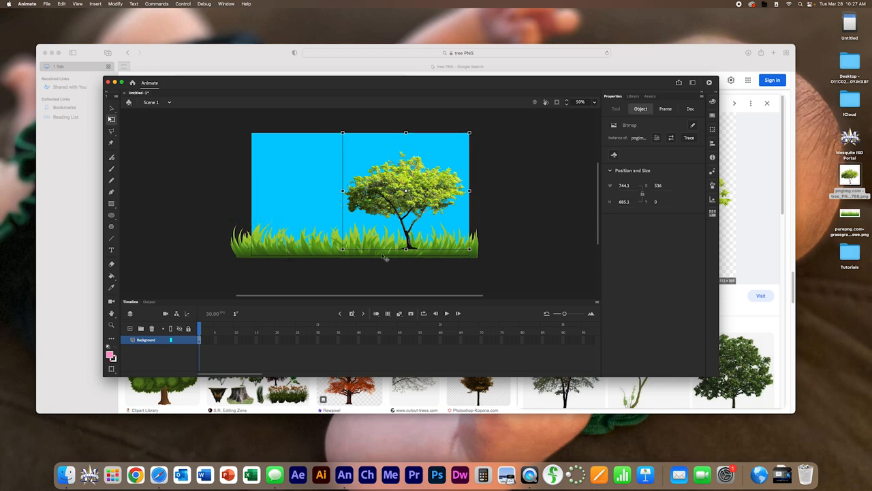
Step: Bring the grass image to the front so it overlaps the base of the tree trunk
right_click(302, 249)
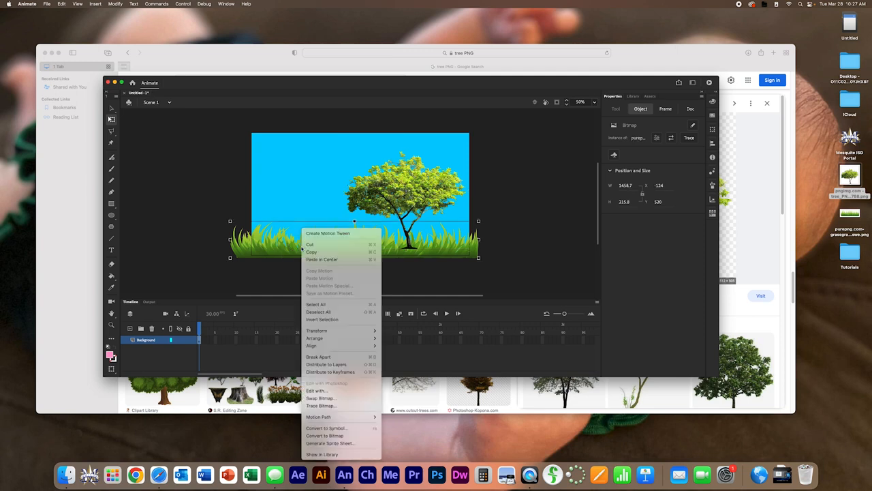
mouse_move(361, 338)
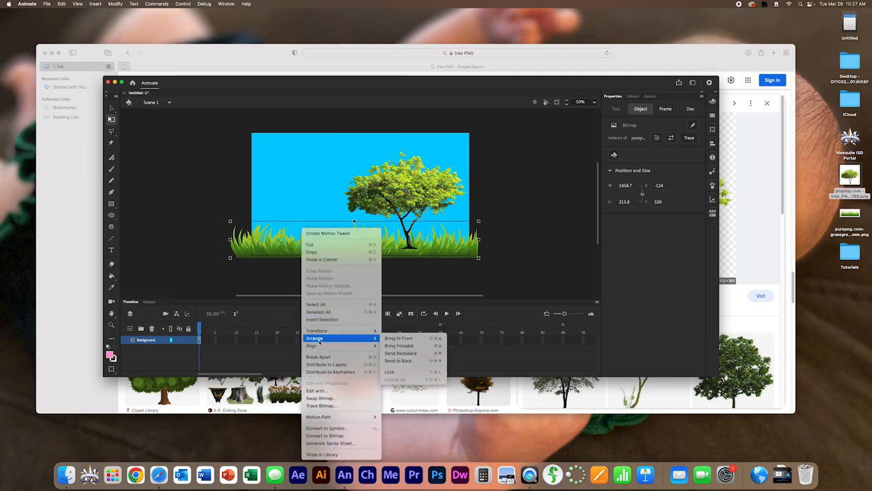
left_click(418, 339)
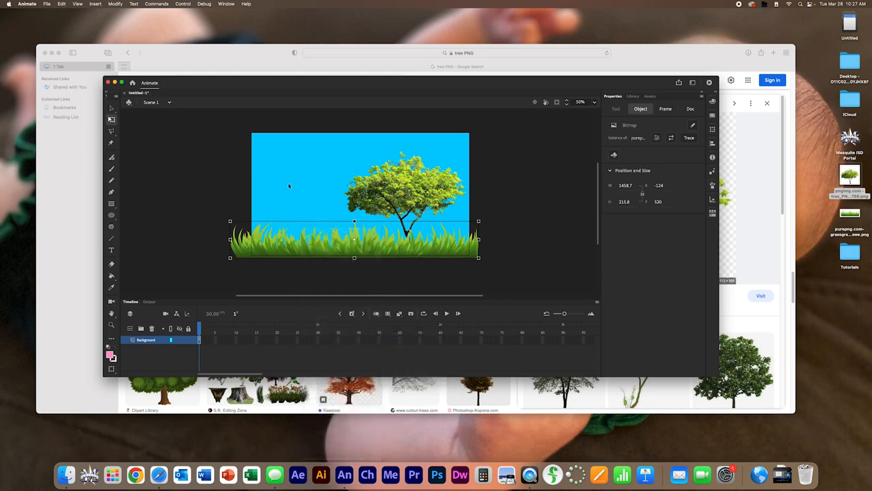
left_click(314, 198)
Step: Enlarge the tree to about 828 × 725 px and position it behind the grass at about X 534, Y -37
left_click_drag(435, 201, 459, 211)
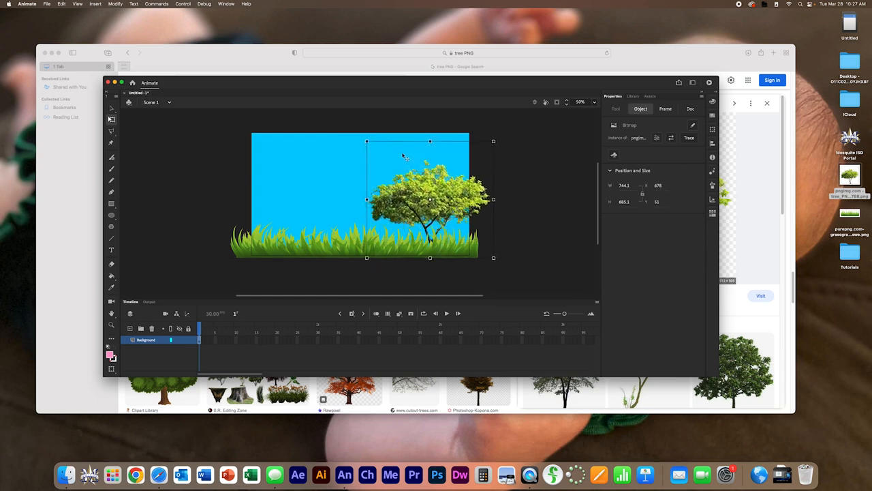
left_click_drag(367, 141, 342, 125)
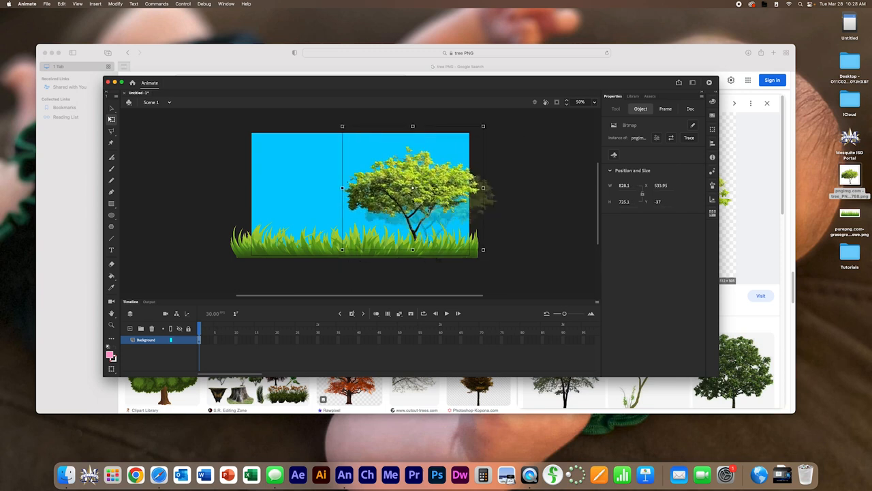
left_click(494, 235)
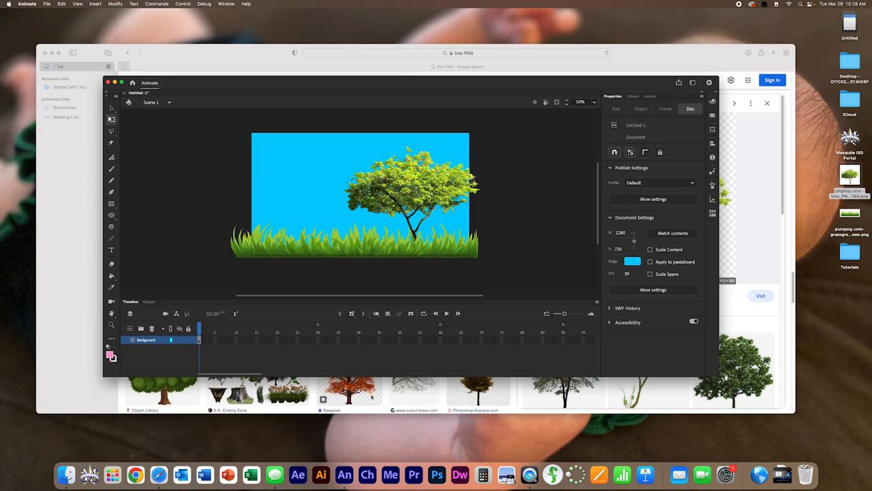
Step: Extend the Background layer by inserting a frame at frame 150
left_click_drag(246, 374, 294, 389)
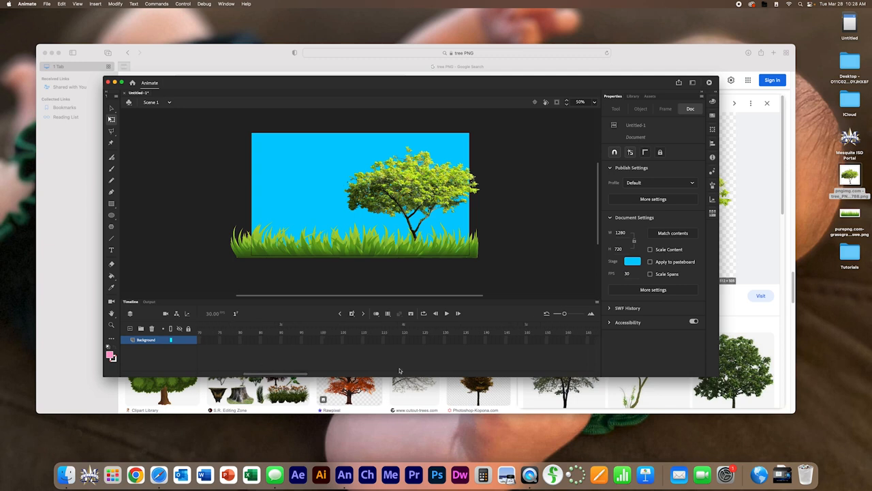
right_click(526, 340)
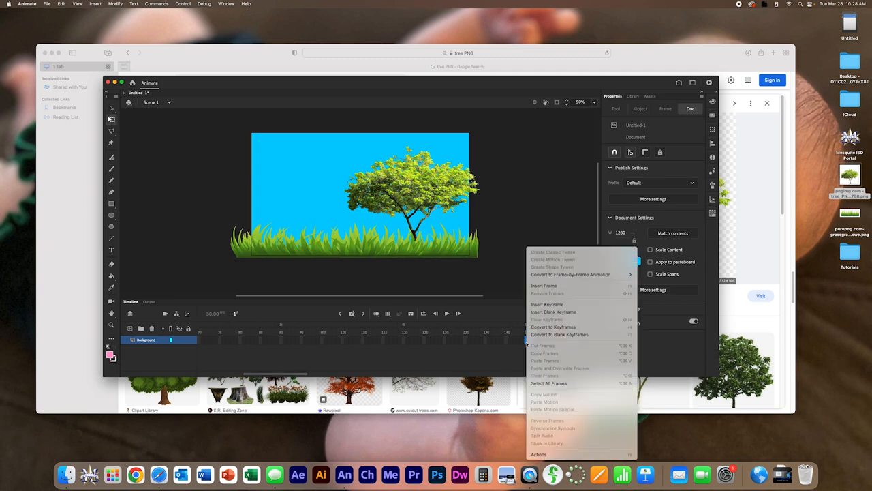
left_click(543, 285)
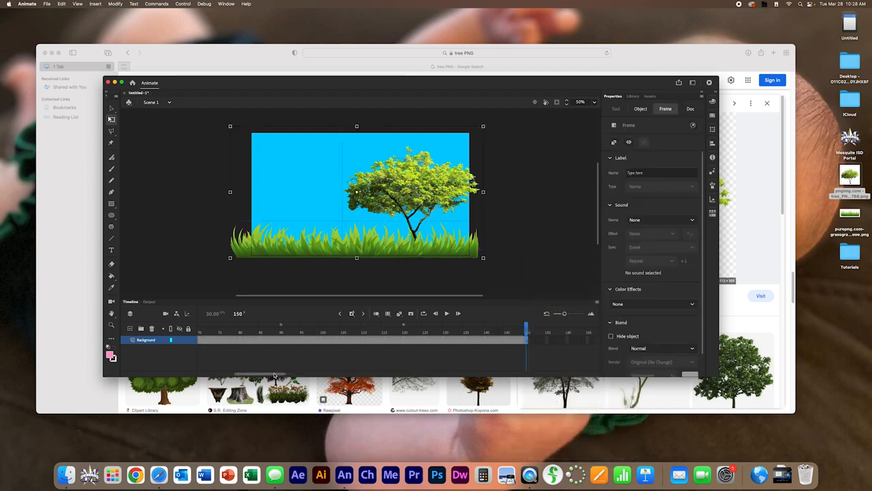
Step: Lock the Background layer and add a new layer above it
left_click_drag(270, 376, 235, 375)
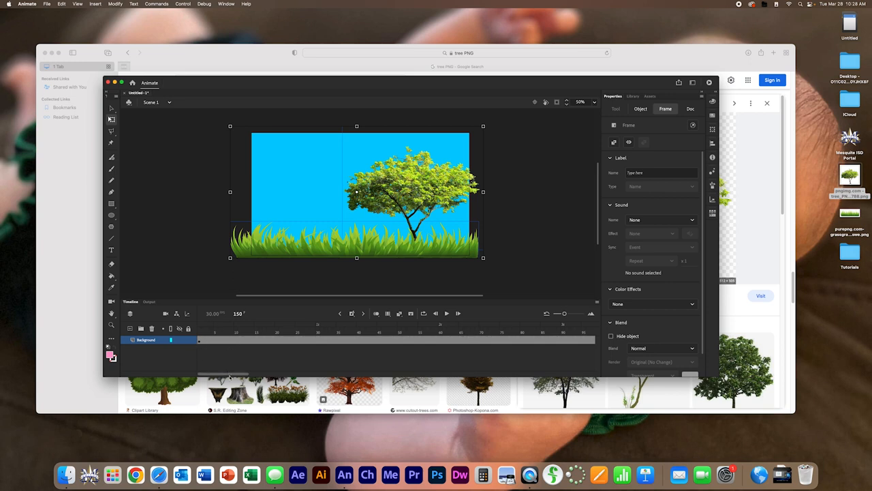
left_click(191, 343)
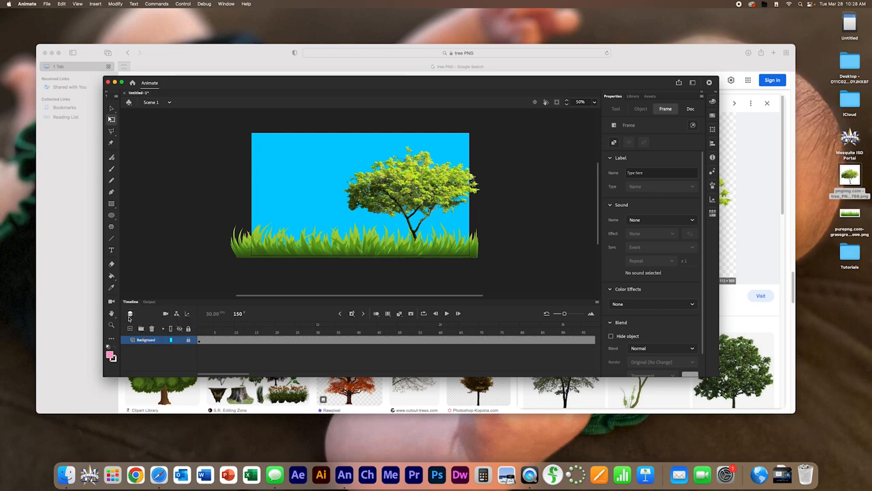
left_click(130, 329)
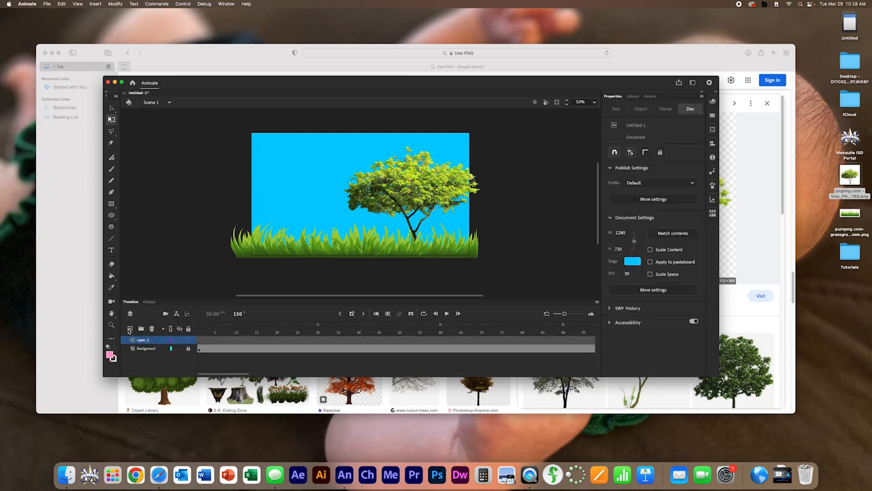
Step: On the new layer's first frame, set the fill colour to red and the stroke colour to black
left_click(199, 341)
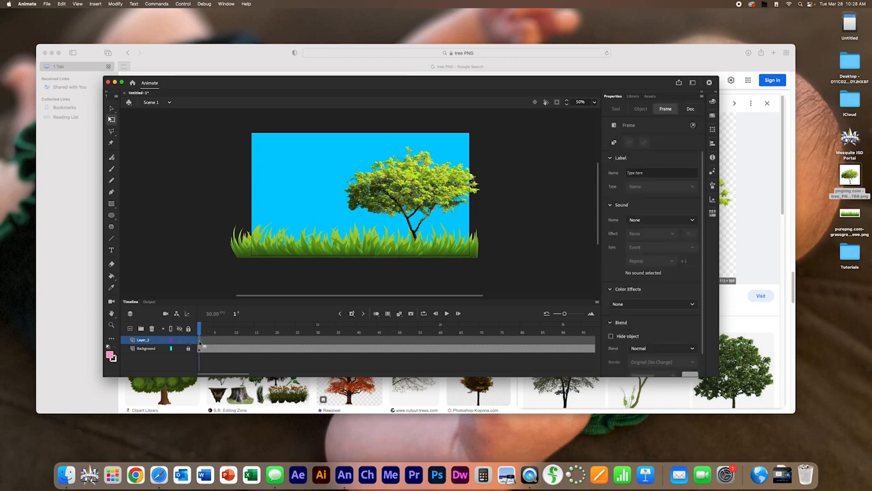
left_click(112, 355)
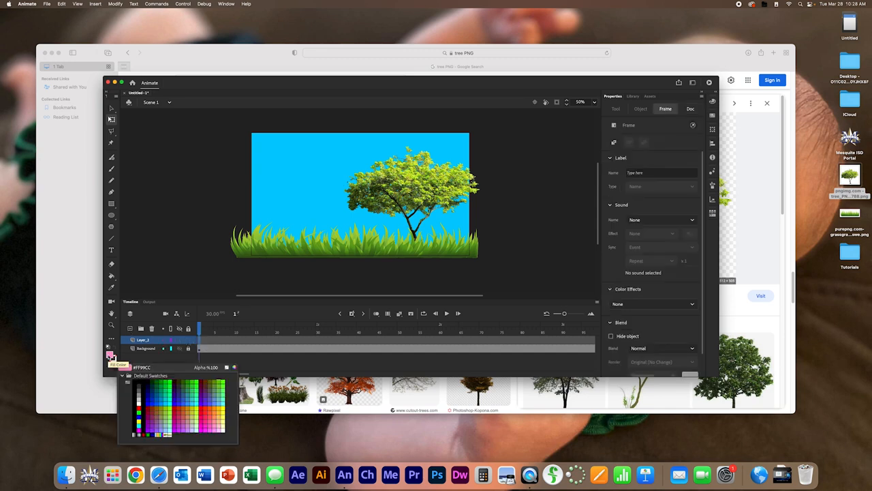
left_click(202, 408)
left_click(114, 358)
left_click(140, 381)
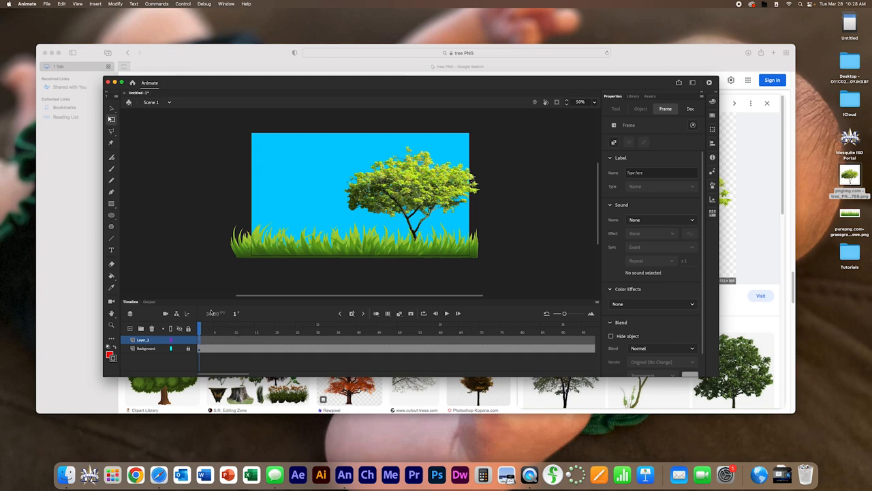
Step: Draw a circle about 132 px in diameter with the Oval tool on the pasteboard left of the stage
left_click(112, 205)
left_click(111, 215)
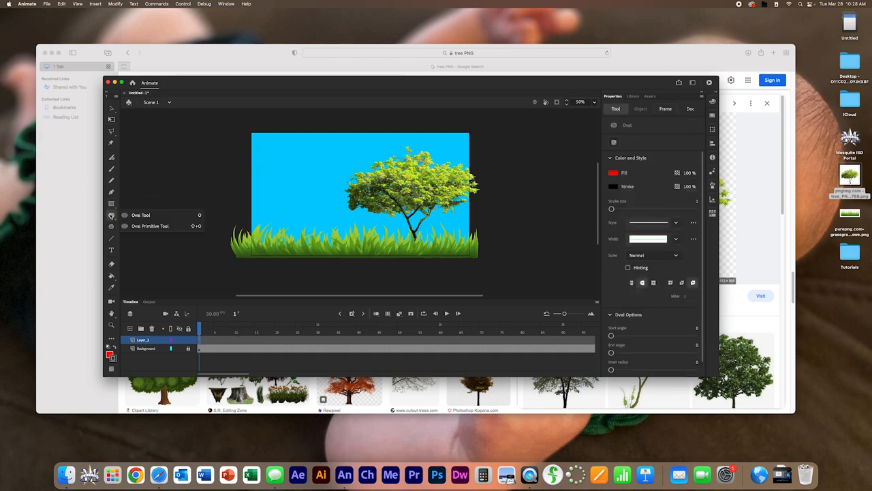
left_click_drag(193, 185, 212, 208)
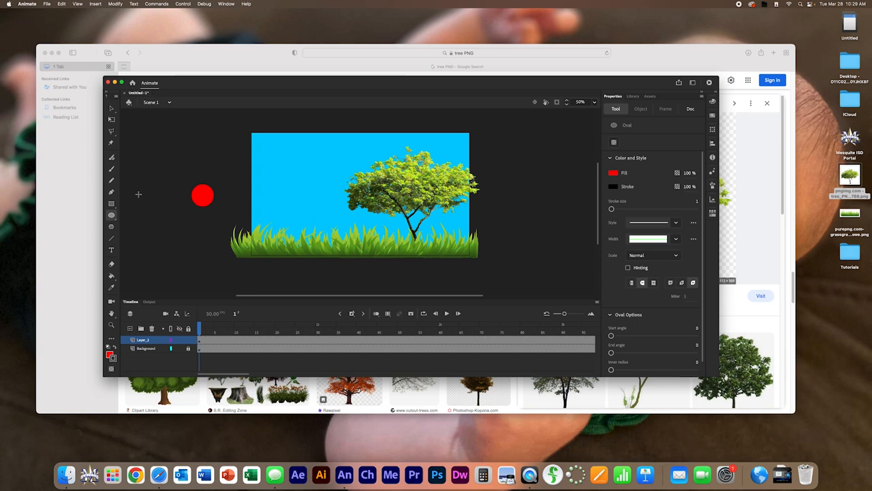
Step: Select the circle's fill and stroke together and convert them to a Movie Clip symbol named Body
key("v")
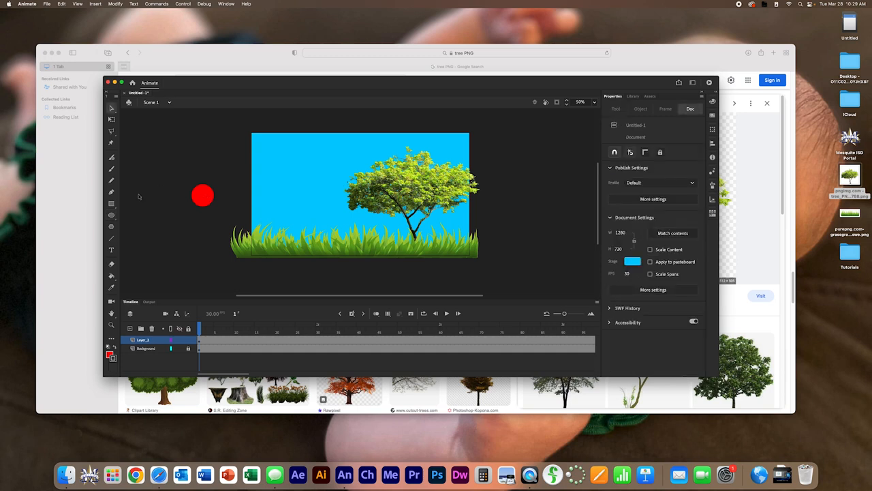
left_click(204, 197)
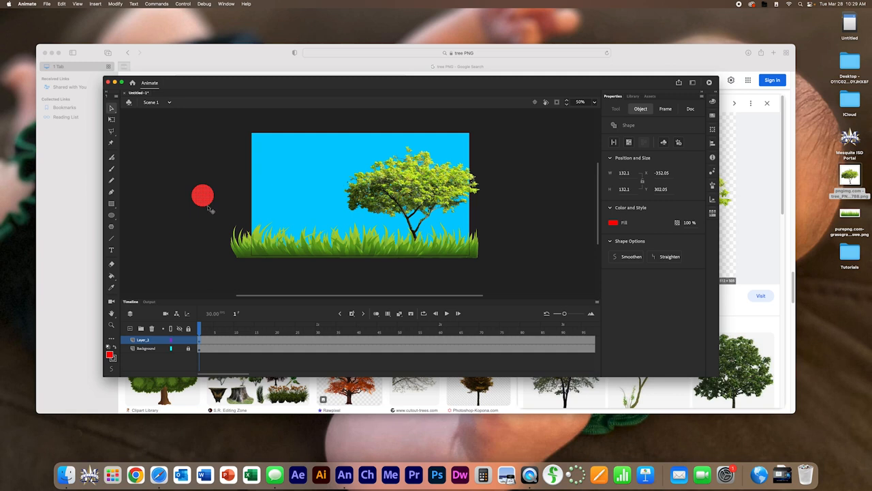
double_click(207, 206)
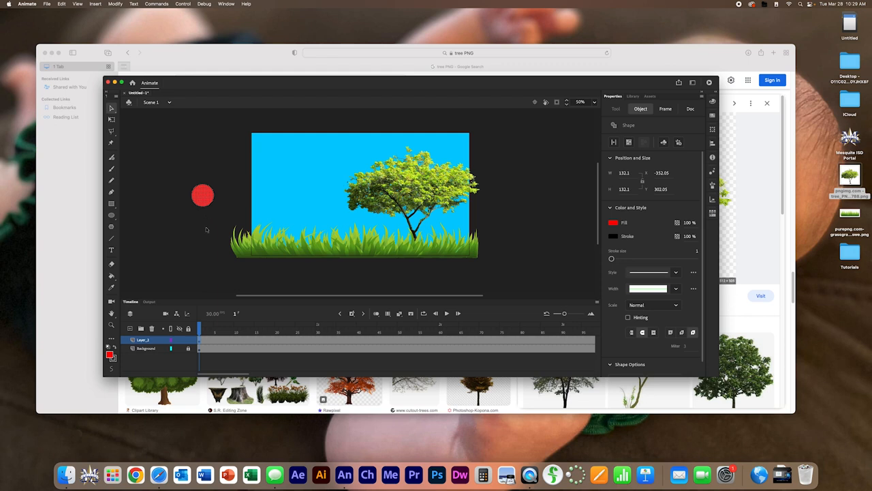
right_click(205, 199)
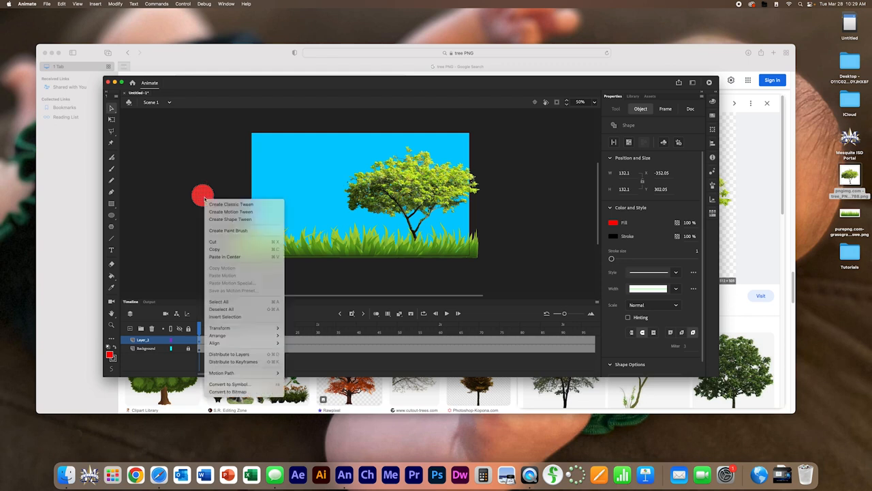
left_click(272, 384)
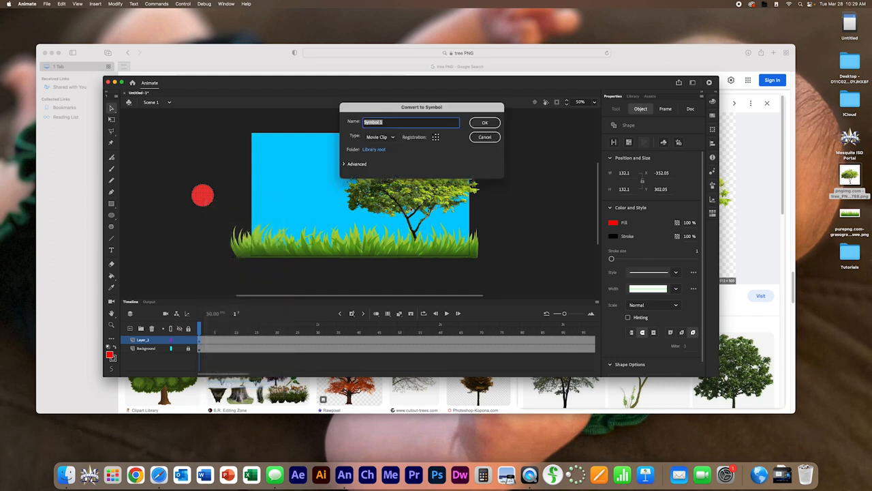
type("Body")
left_click(484, 122)
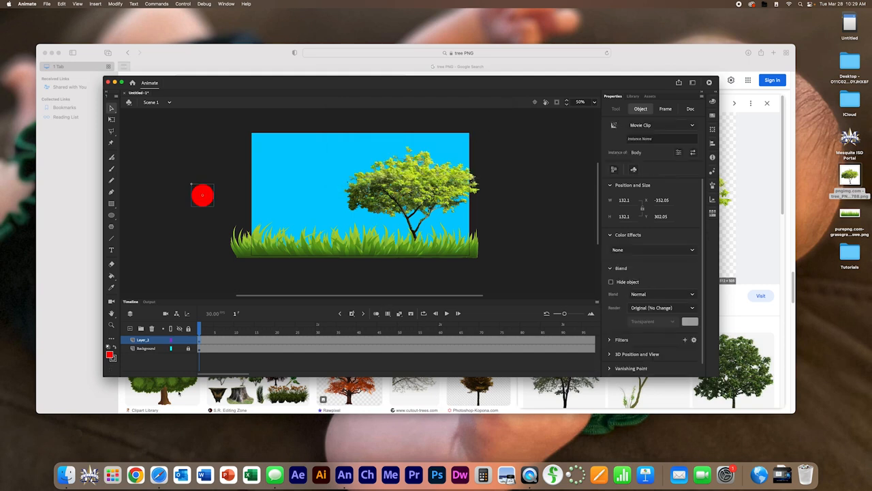
Step: Rename the layer that holds the circle as Head
double_click(144, 339)
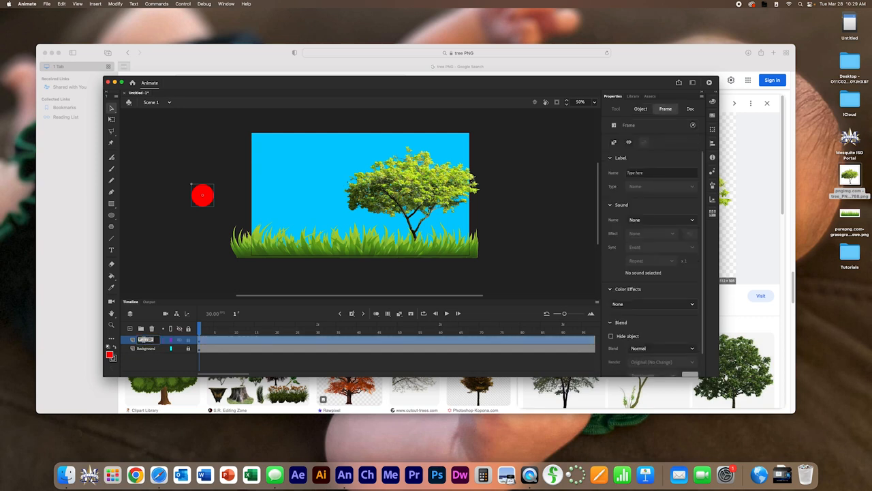
type("Head")
key("Return")
Step: Add two layers above Head and name them Mid and Butt, with Butt uppermost
left_click(130, 327)
left_click(130, 327)
double_click(143, 348)
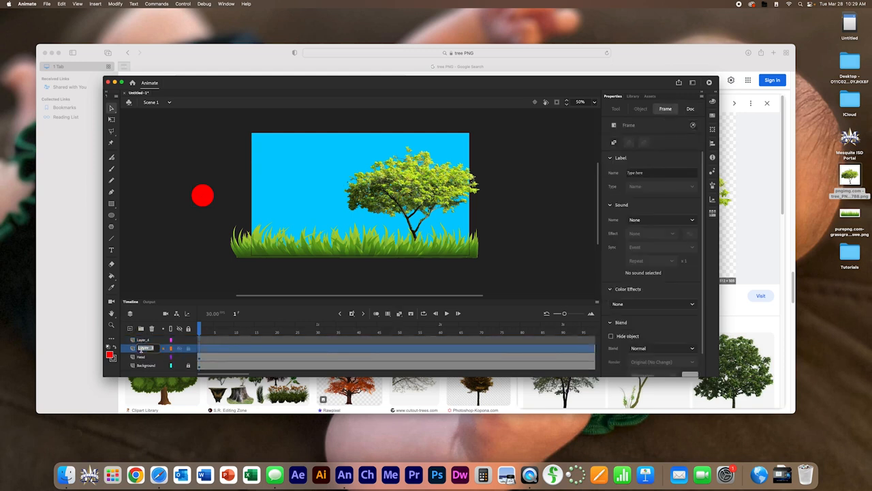
type("Mid")
double_click(145, 339)
type("Bu")
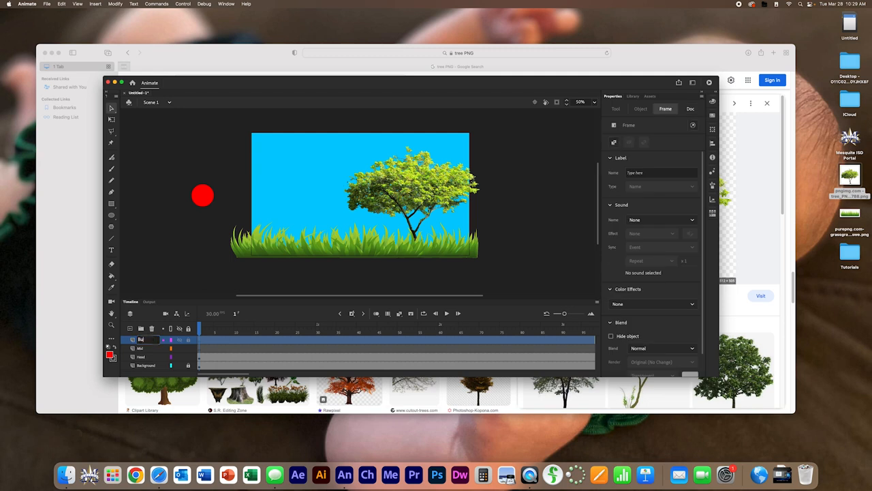
type("tt")
key("Return")
Step: Reorder the layers above Background so that Head is uppermost, followed by Mid and Butt
left_click(150, 357)
left_click_drag(150, 342, 151, 362)
left_click(149, 339)
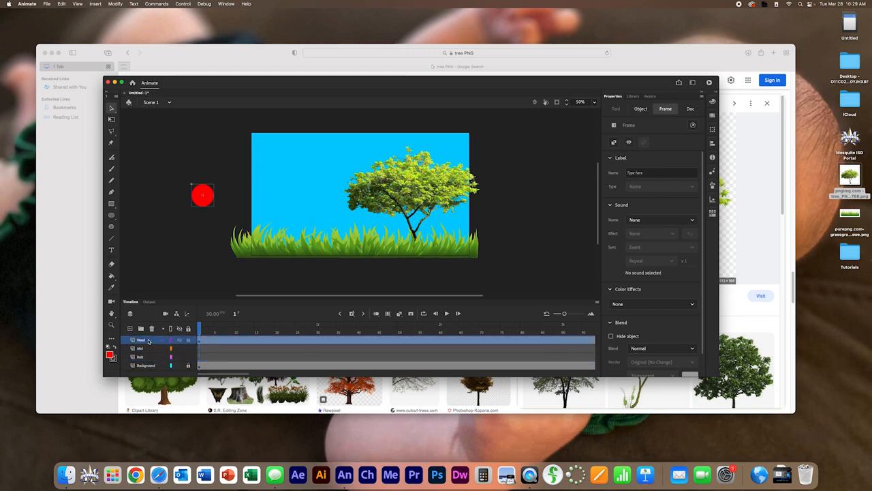
Step: Place one library instance of Body on the Mid layer and one on the Butt layer, forming a row behind the head circle
left_click(145, 349)
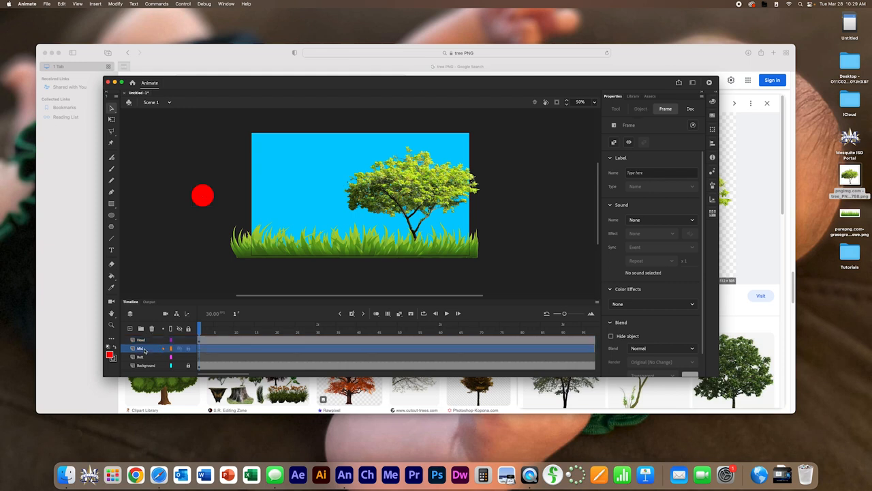
left_click(634, 96)
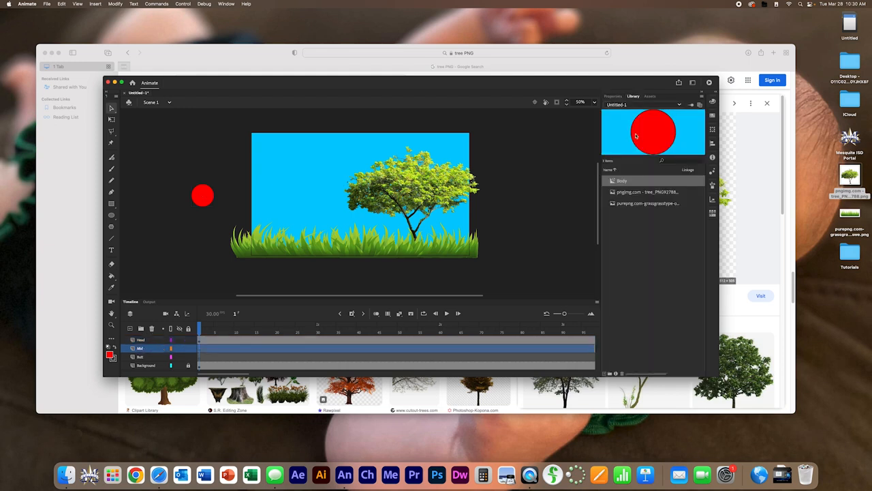
left_click_drag(628, 183, 184, 206)
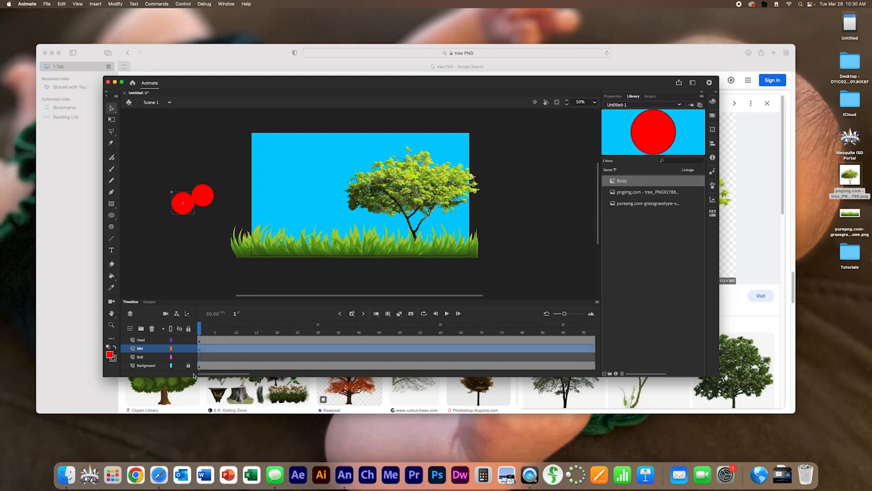
left_click(150, 358)
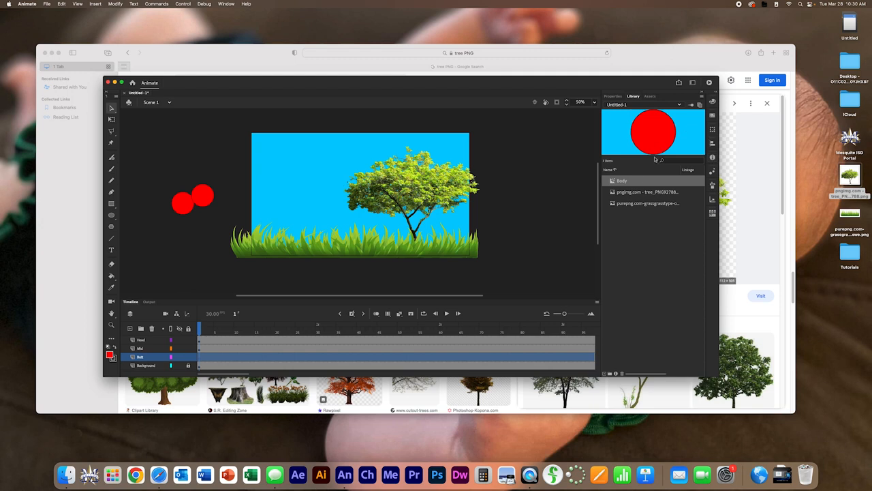
left_click_drag(627, 184, 163, 206)
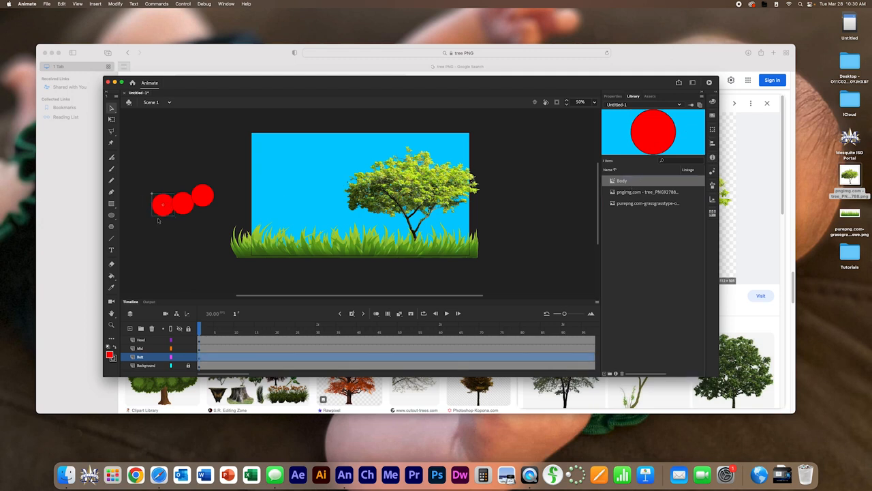
Step: Stretch the Butt circle horizontally into an oval, and shrink the whole three-part body and place it at the grass's left edge
left_click(111, 120)
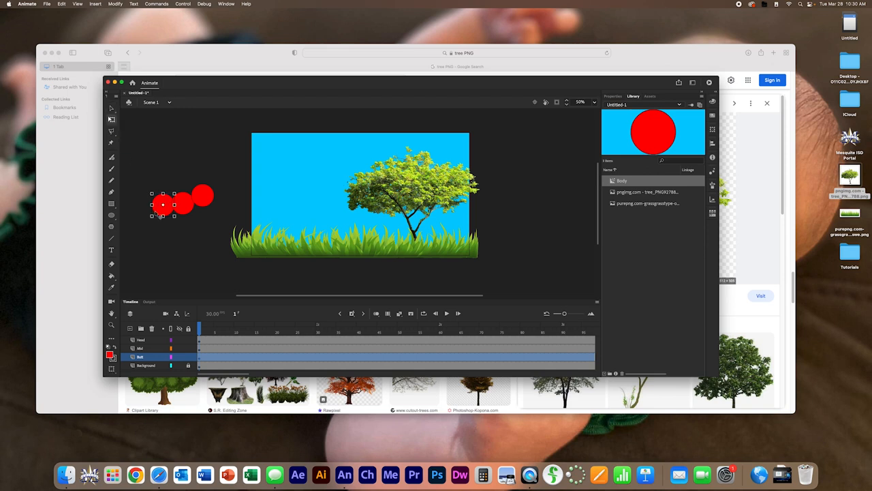
left_click_drag(151, 204, 140, 204)
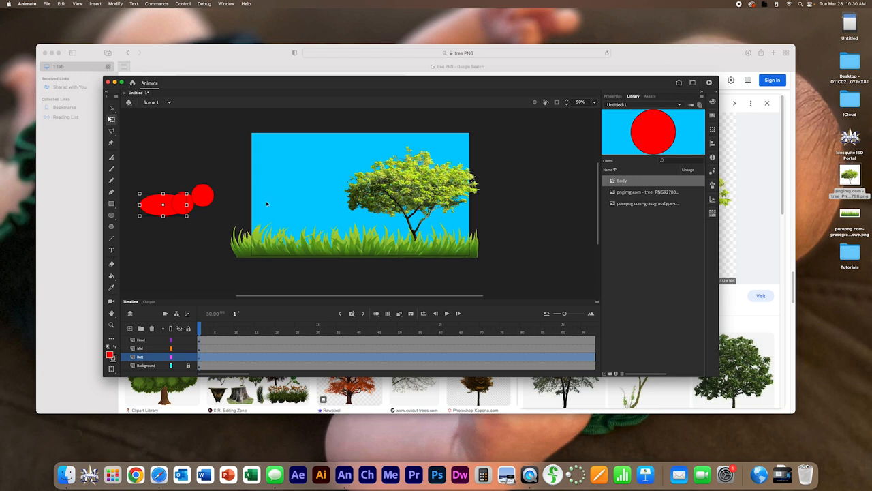
left_click_drag(140, 173, 217, 247)
left_click(213, 208)
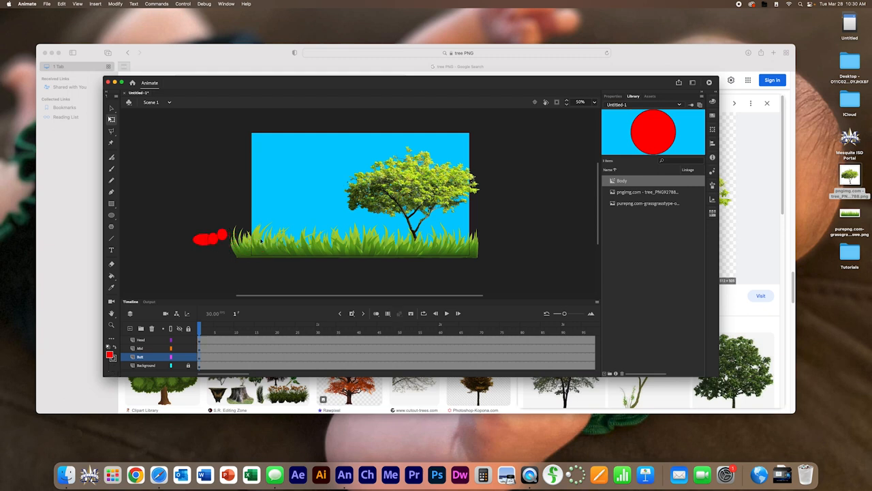
Step: Add five new layers above the Head layer
left_click(140, 339)
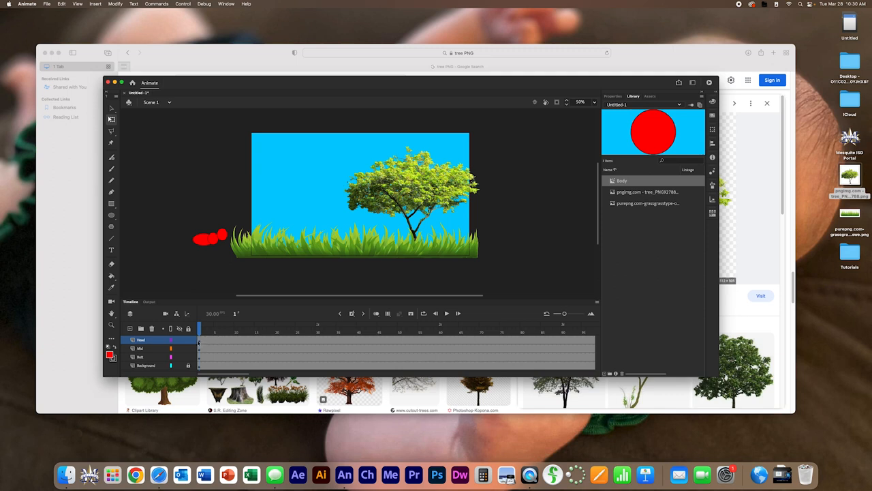
left_click(200, 341)
left_click(186, 276)
left_click(130, 328)
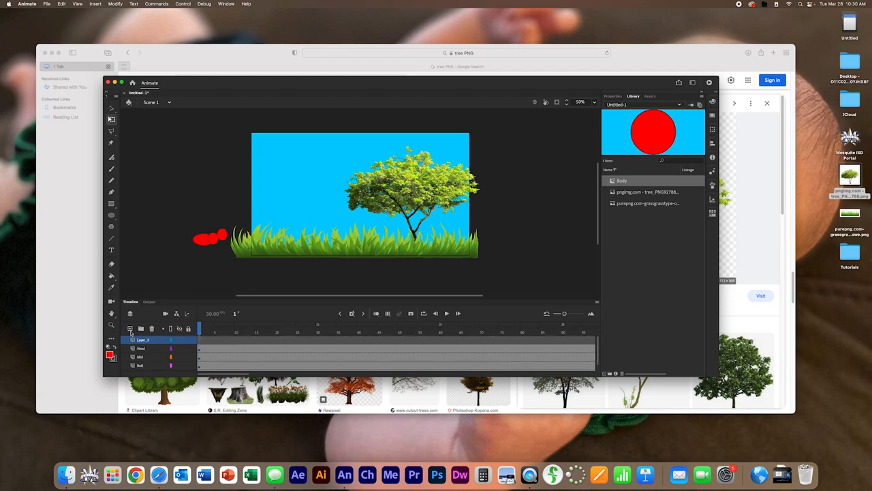
left_click(130, 328)
left_click(130, 328)
left_click(130, 327)
left_click(130, 328)
Step: Rename the two new layers directly above Head as L1 and L2
scroll(142, 349, "down", 3)
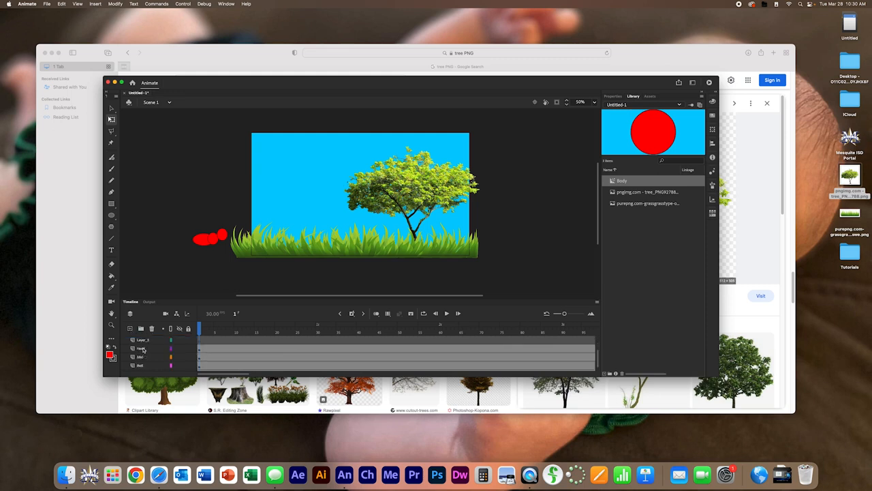
scroll(142, 348, "up", 1)
double_click(143, 348)
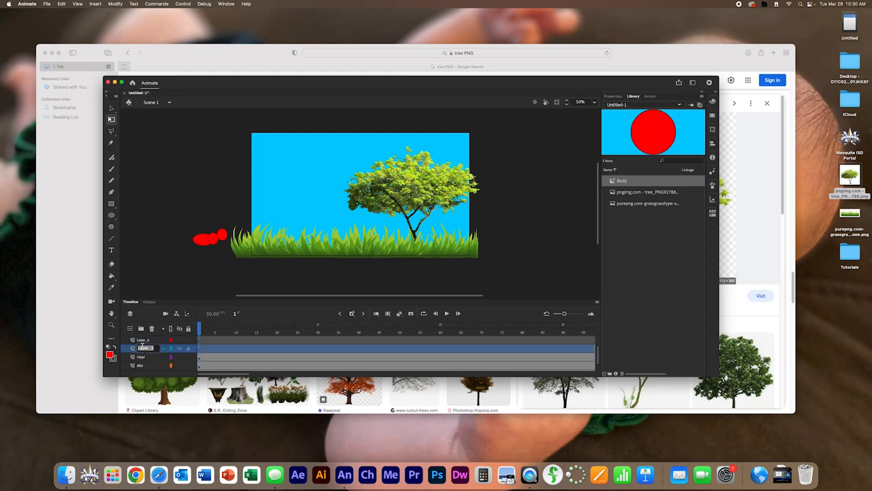
type("L")
left_click(142, 340)
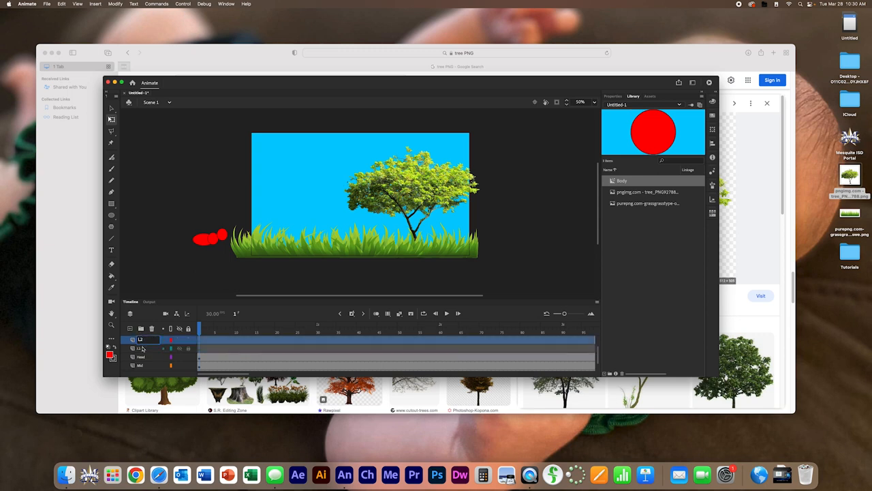
left_click(142, 348)
Step: Rename the next two layers above L2 as L3 and L4
scroll(143, 349, "up", 1)
double_click(143, 339)
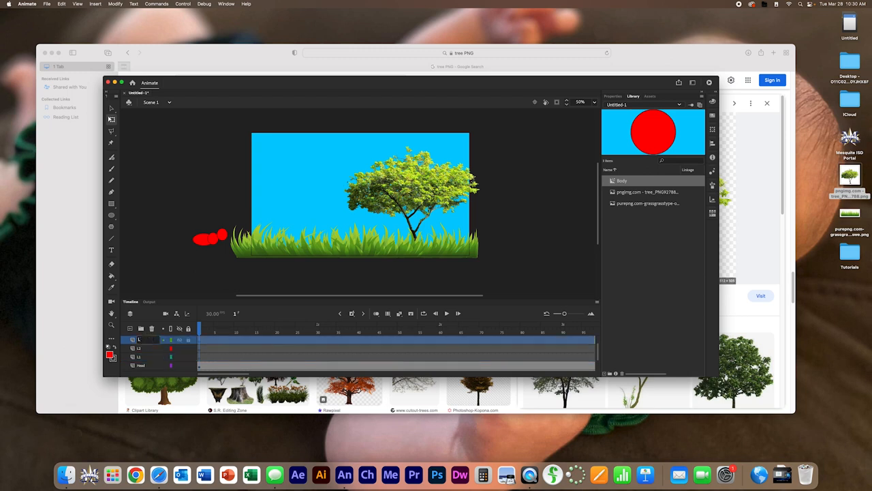
left_click(144, 348)
scroll(144, 349, "up", 1)
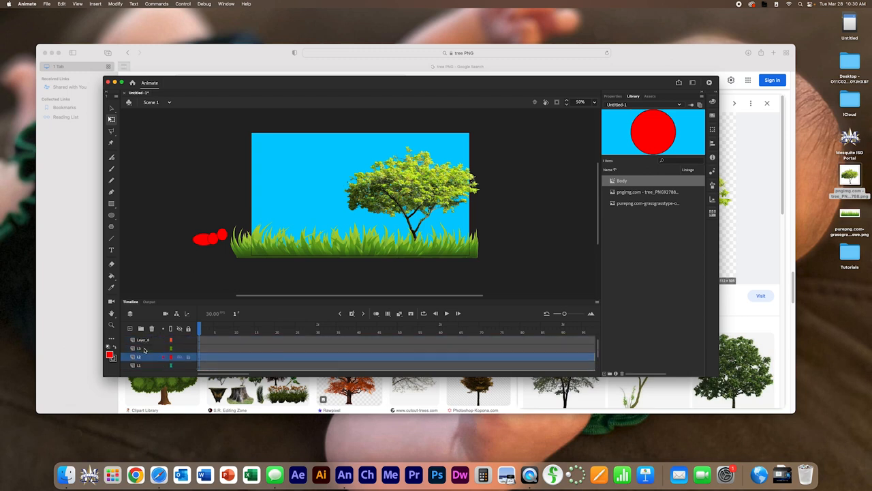
left_click(142, 340)
type("L4")
left_click(143, 349)
Step: Rename the uppermost layer as L5
scroll(143, 351, "up", 1)
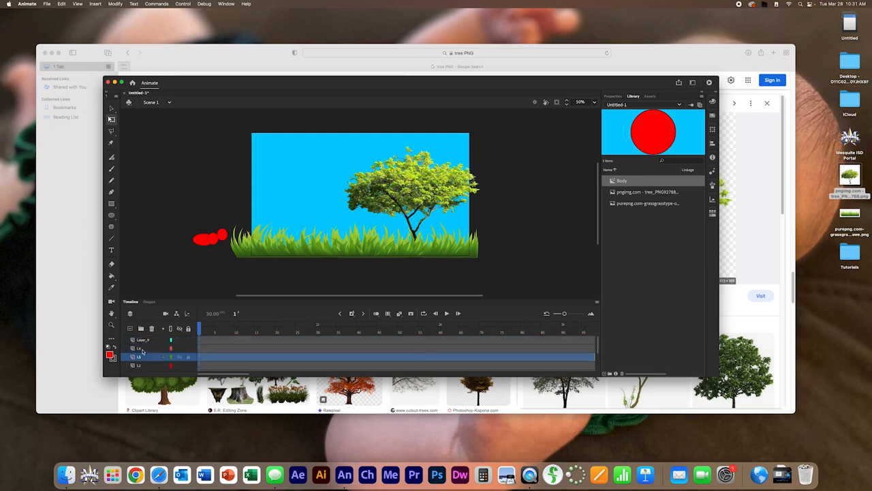
left_click(141, 339)
double_click(141, 339)
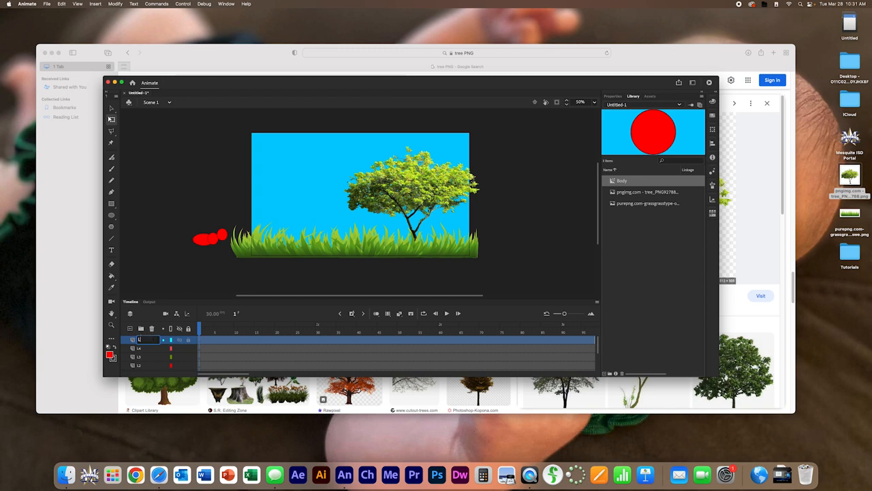
left_click(143, 348)
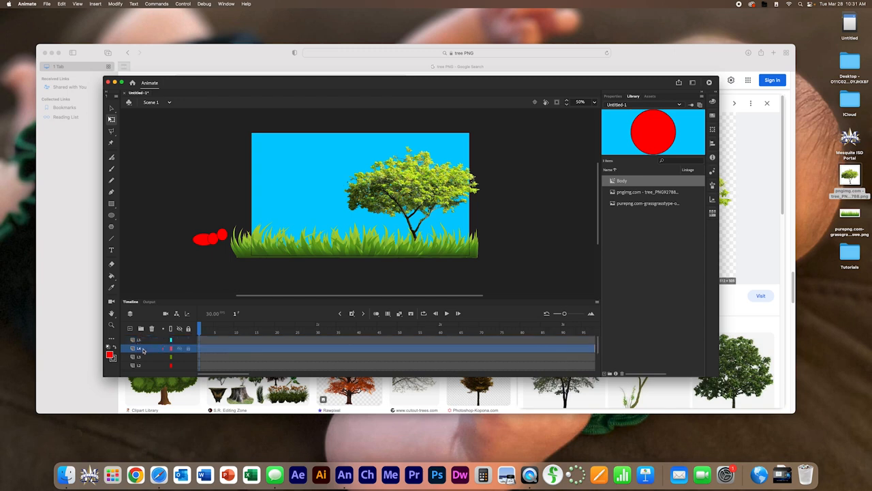
Step: Add another layer, move it above L5 and name it L6
left_click(130, 329)
left_click_drag(147, 348, 148, 338)
double_click(146, 339)
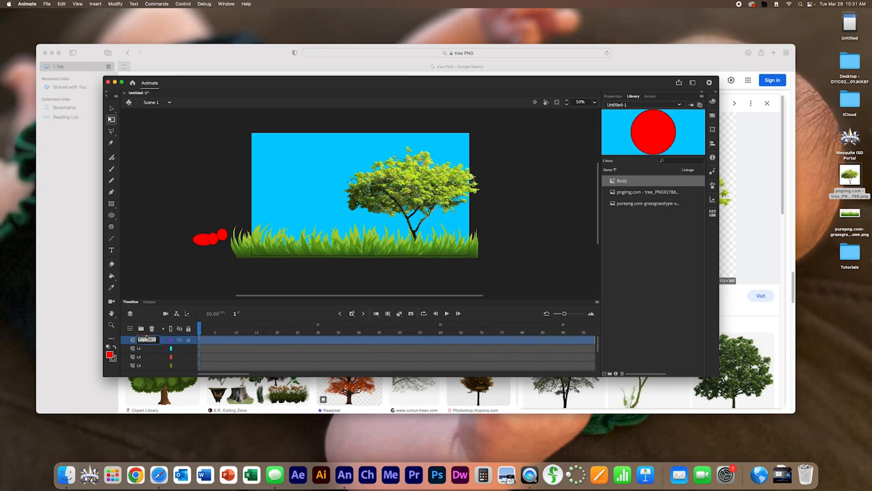
type("L6")
key("Return")
scroll(156, 357, "down", 2)
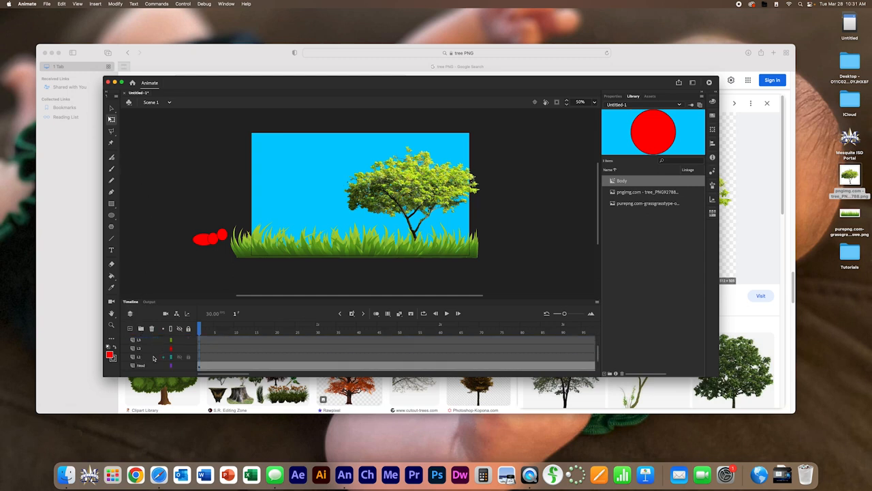
Step: Draw a vertical leg line about 100 px tall on layer L1 and move it onto the sky area of the stage
left_click(154, 357)
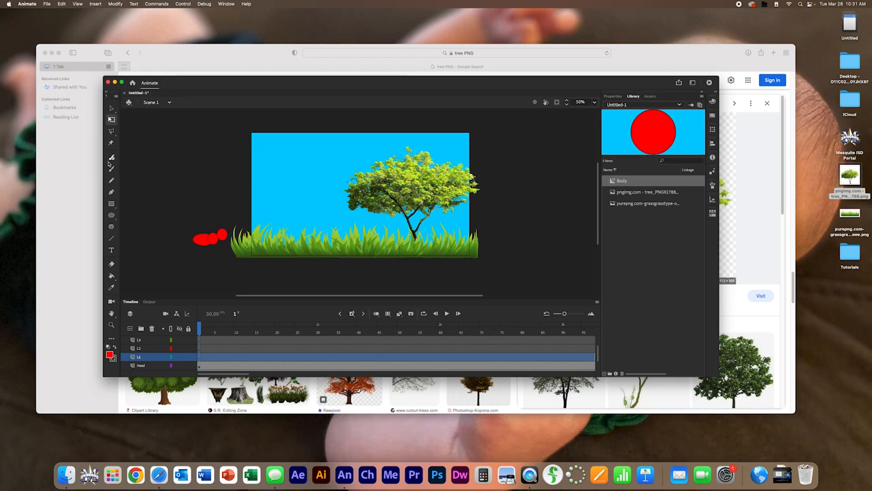
left_click(111, 238)
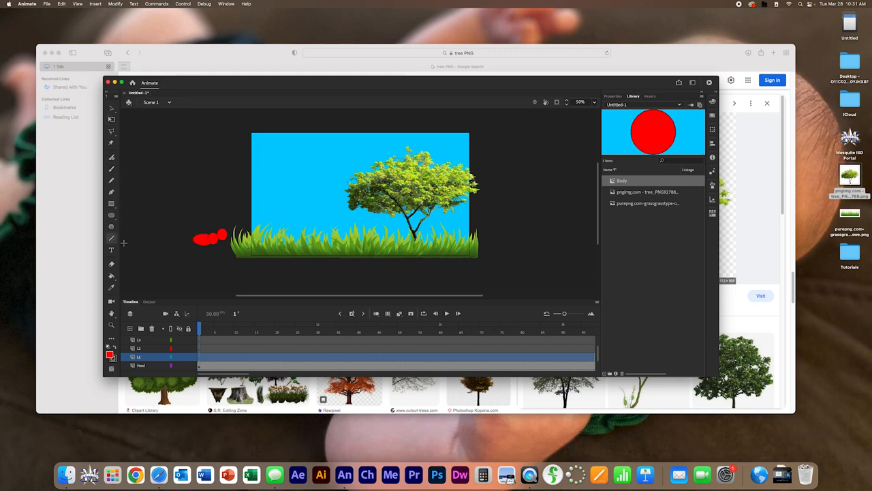
left_click(164, 247)
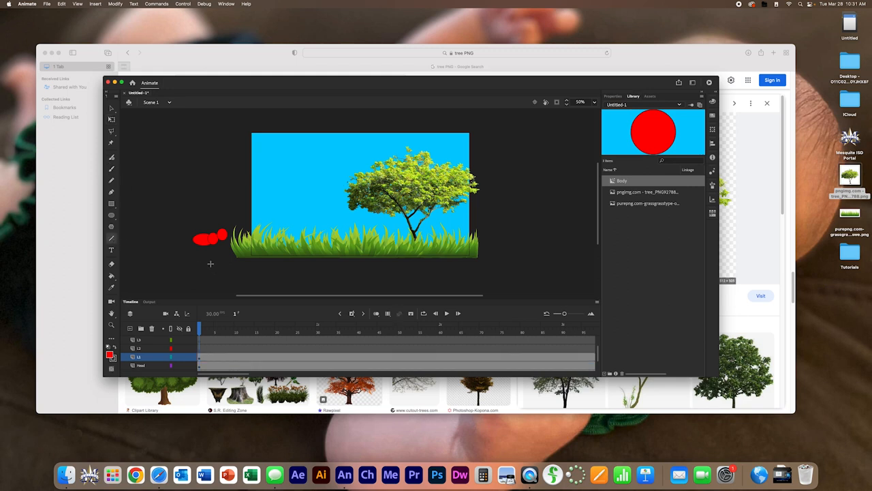
key("v")
mouse_move(164, 253)
left_mouse_down()
mouse_move(172, 242)
mouse_move(272, 202)
left_mouse_up()
Step: Set the leg line's stroke size to 10
left_click(619, 96)
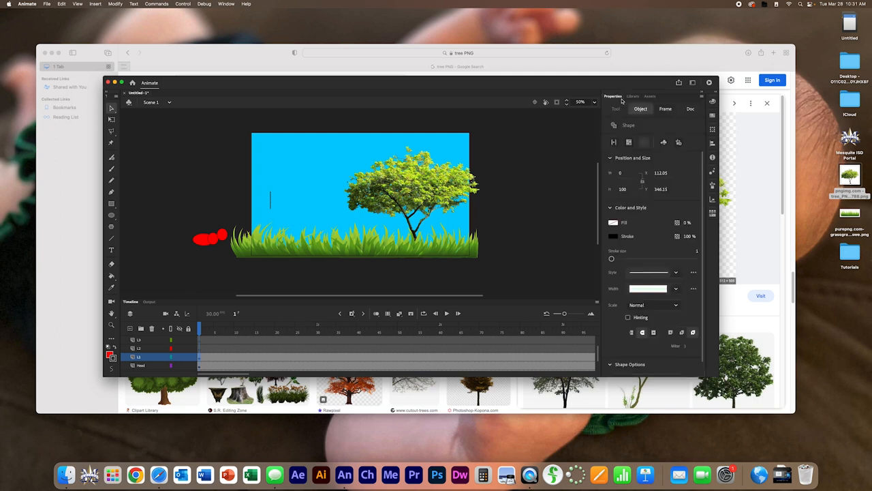
left_click(614, 238)
left_click(614, 238)
mouse_move(611, 259)
left_mouse_down()
mouse_move(639, 260)
mouse_move(616, 266)
left_mouse_up()
Step: Draw a flat oval foot about 70 by 30 px at the lower end of the leg line and fill it yellow
left_click(110, 355)
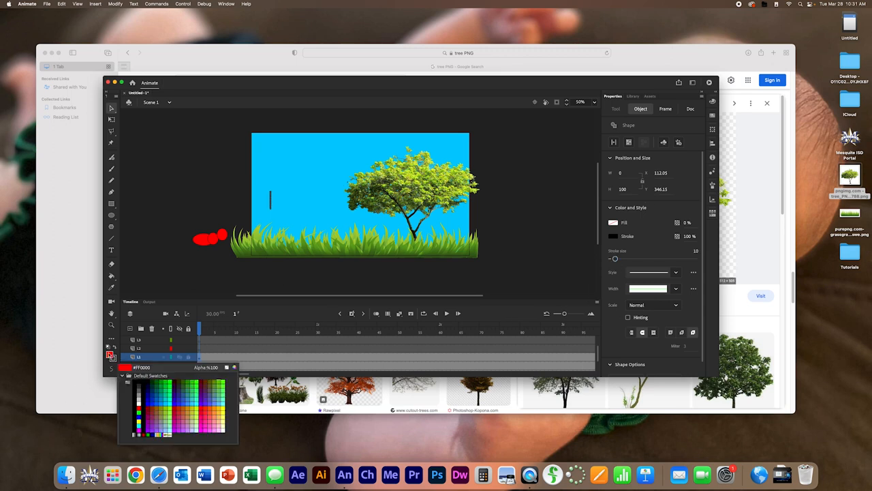
left_click(139, 421)
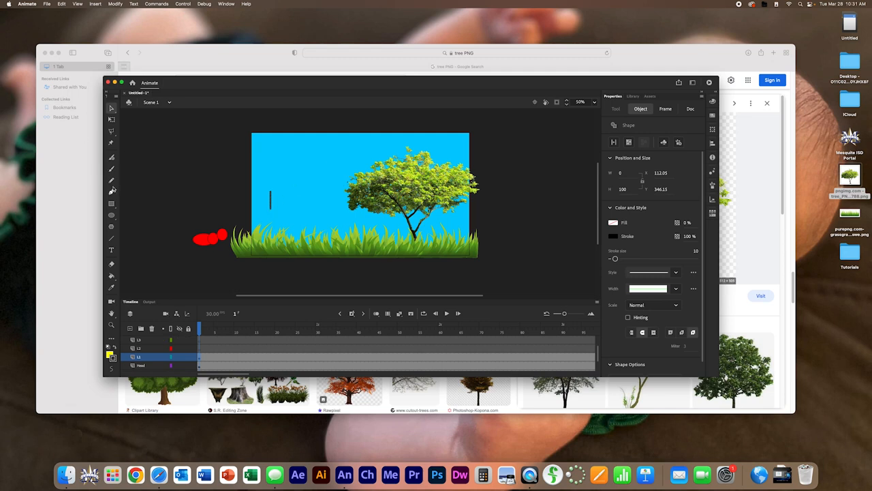
left_click(113, 217)
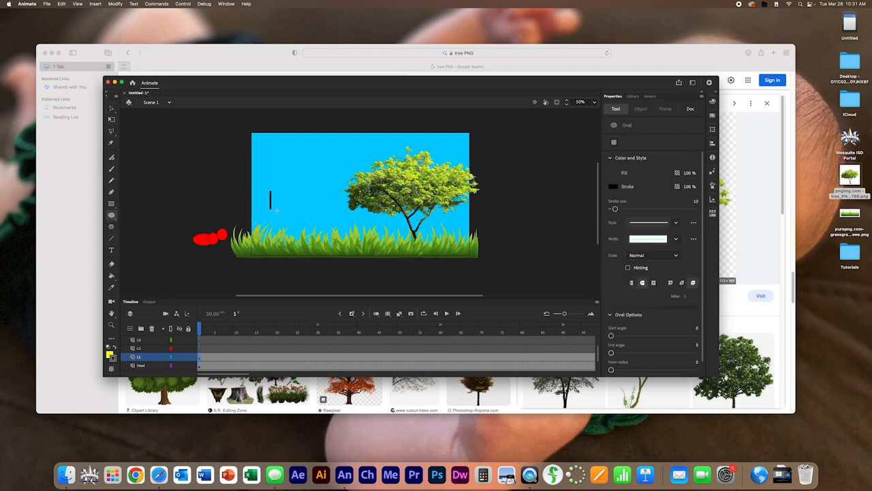
left_click_drag(270, 207, 283, 216)
key("v")
left_click(279, 213)
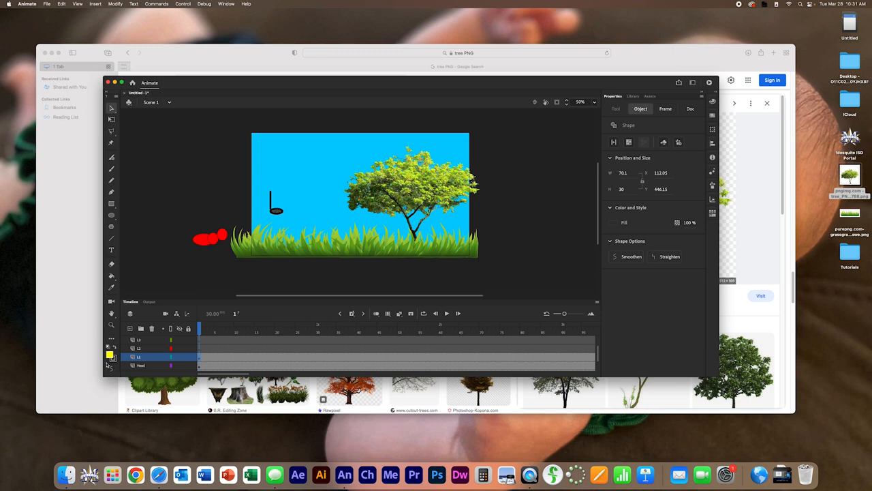
left_click(111, 355)
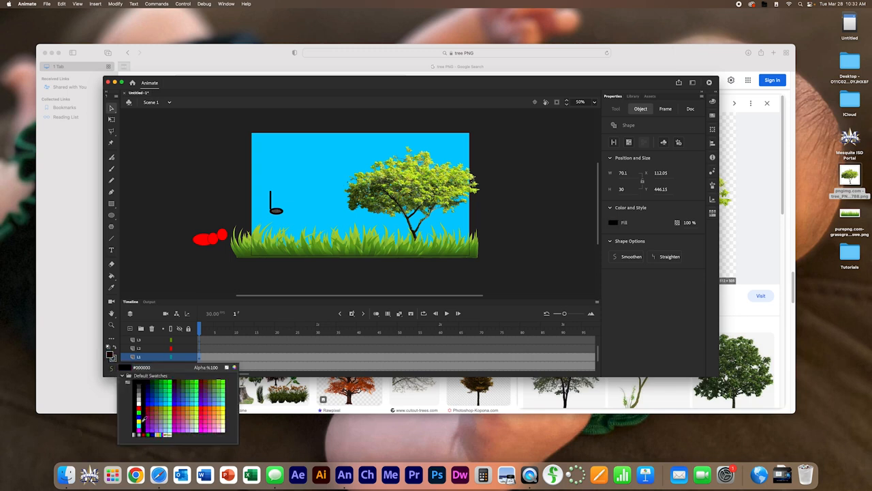
left_click(139, 421)
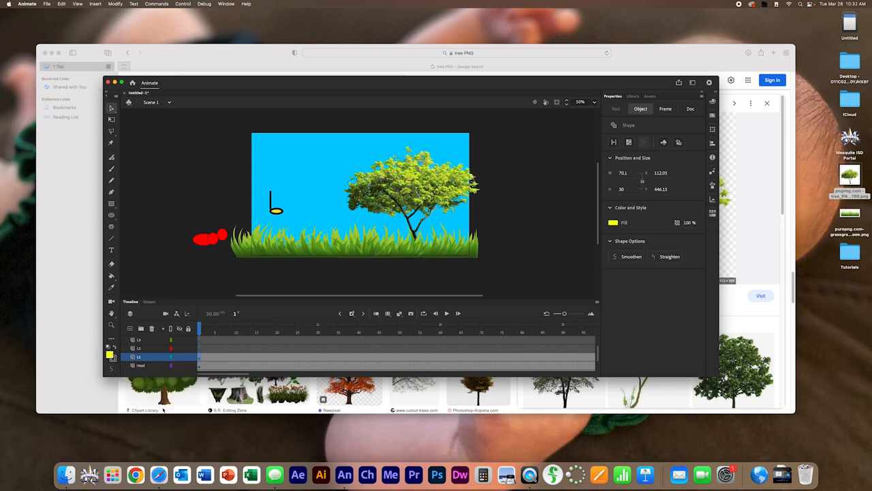
Step: Select the leg line together with its foot and narrow them to about 46 px wide
left_click(280, 213)
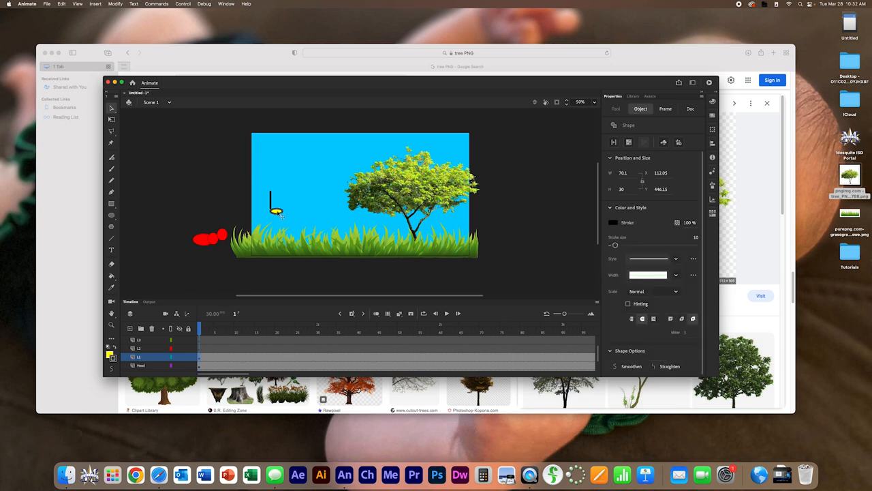
left_click(270, 203)
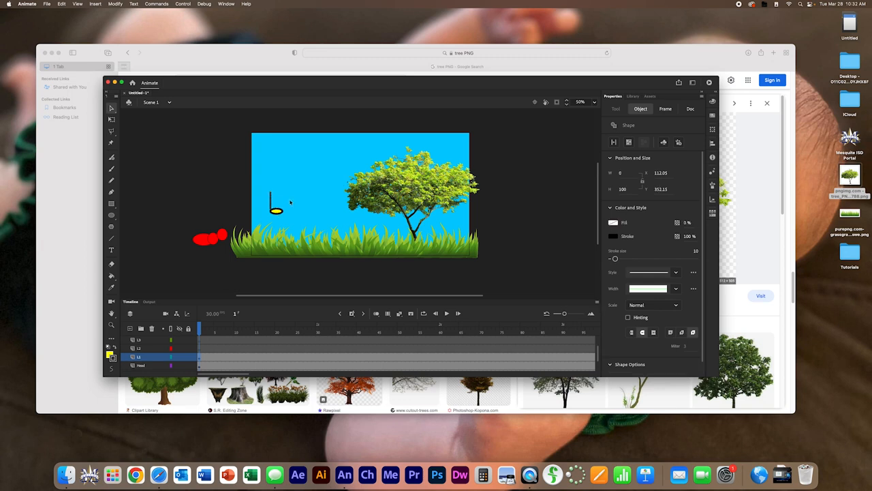
left_click(279, 213, "shift")
left_click(111, 120)
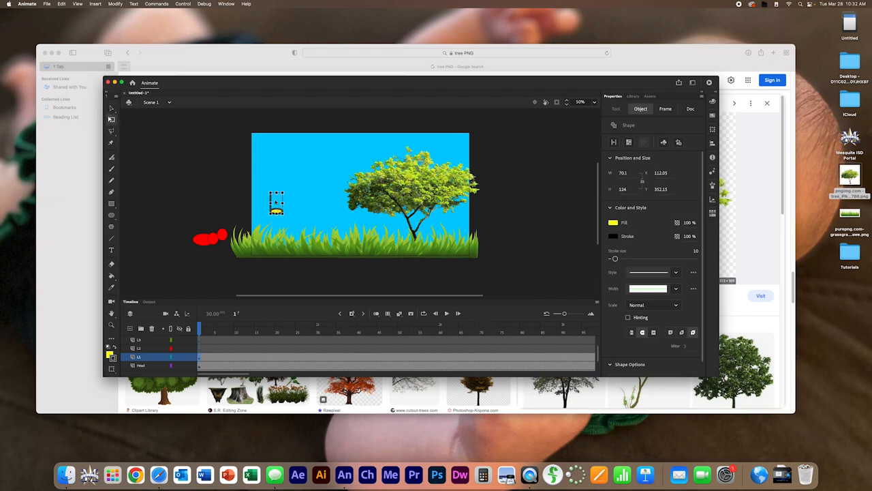
left_click_drag(283, 213, 281, 214)
Step: Convert the selected leg shapes to a Movie Clip symbol named Leg
right_click(281, 213)
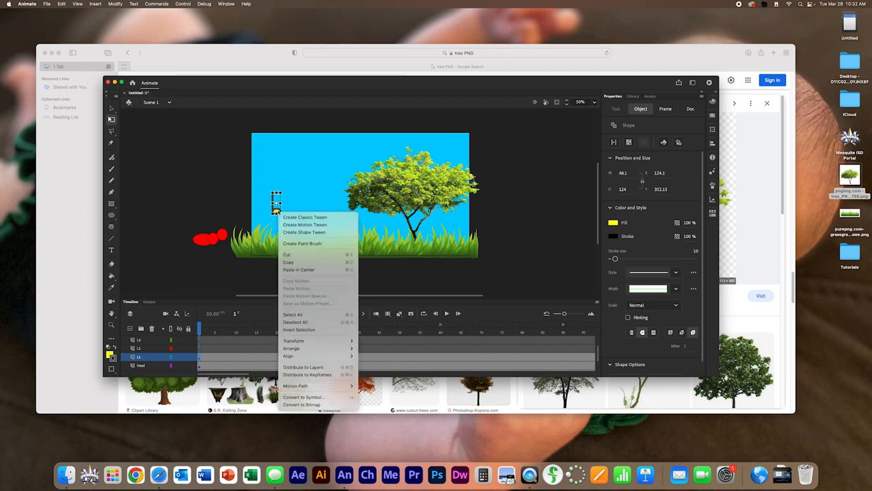
left_click(305, 397)
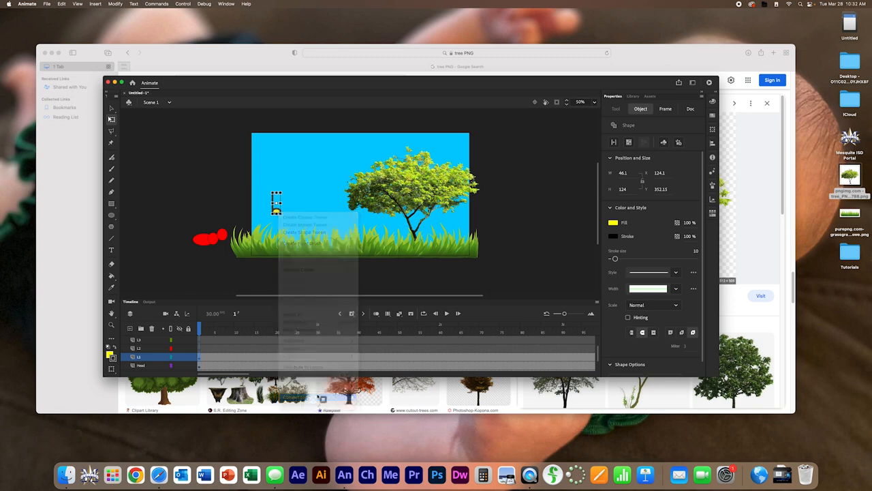
type("Leg")
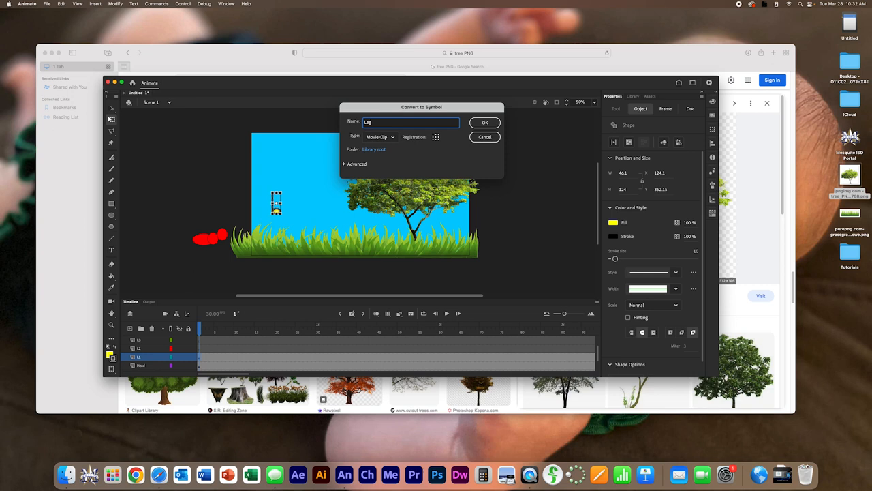
key("Return")
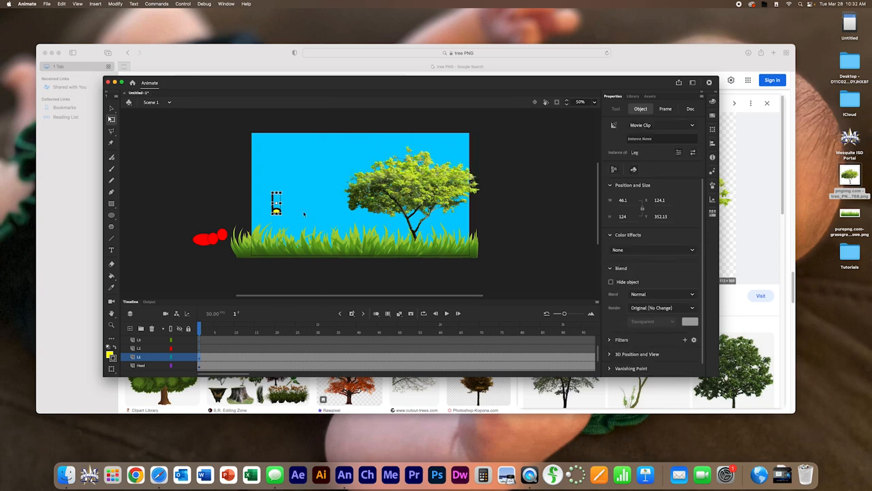
Step: Narrow the Leg instance to about 16 px wide and place it under the insect's rear body segment
left_click_drag(279, 211, 205, 258)
key("super+z")
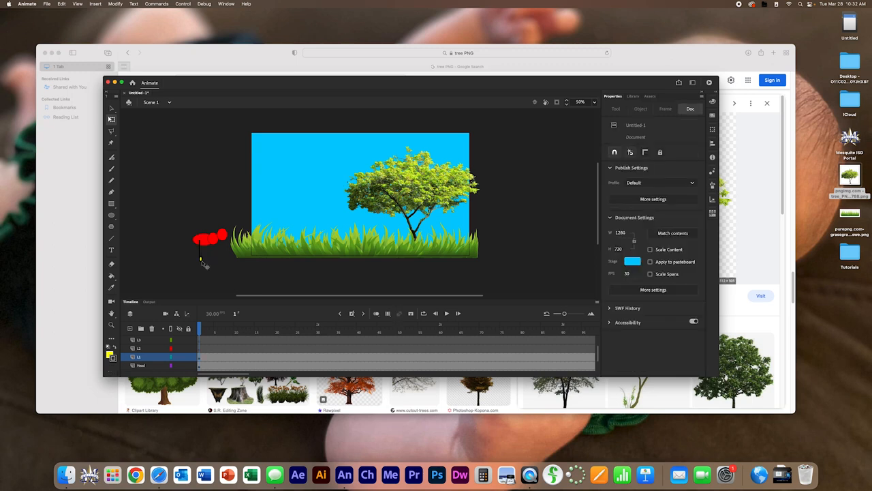
left_click_drag(201, 262, 199, 261)
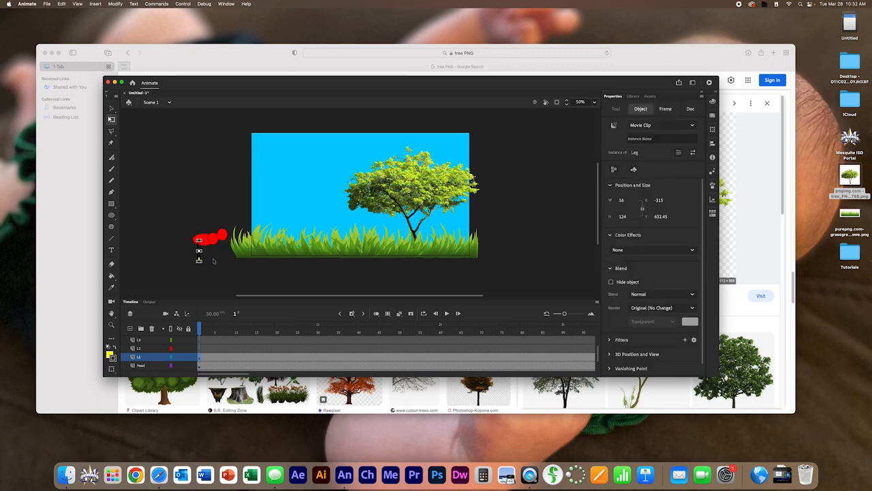
left_click(199, 259)
left_click(199, 257)
Step: Edit the Leg symbol, setting the shape's stroke size to 4 and shortening it to about 56 px high
double_click(198, 250)
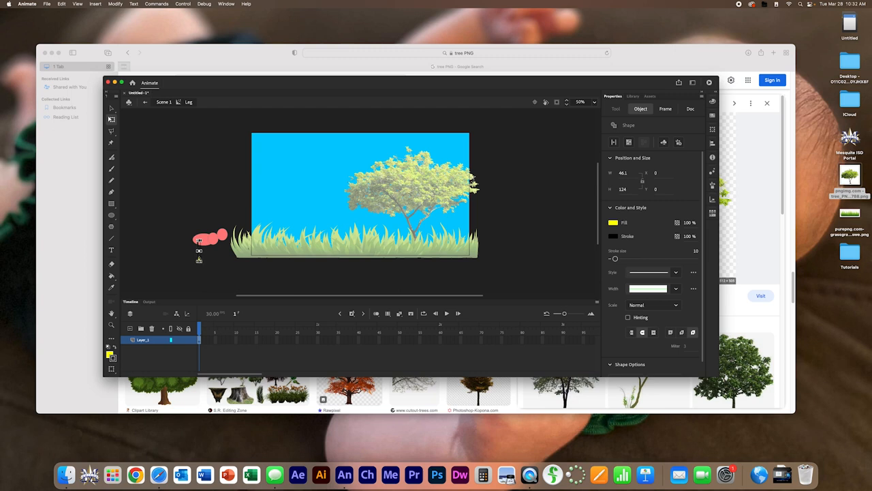
key("super+equal")
key("super+equal")
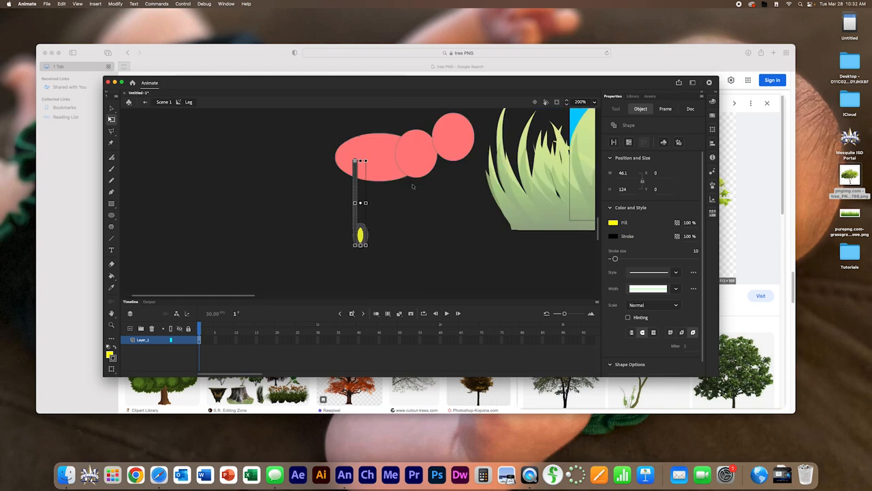
left_click_drag(616, 259, 613, 259)
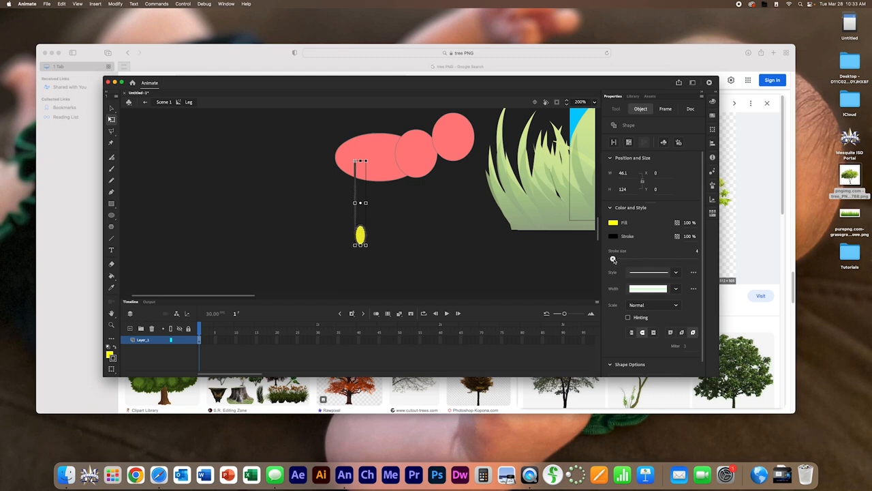
left_click_drag(366, 160, 366, 183)
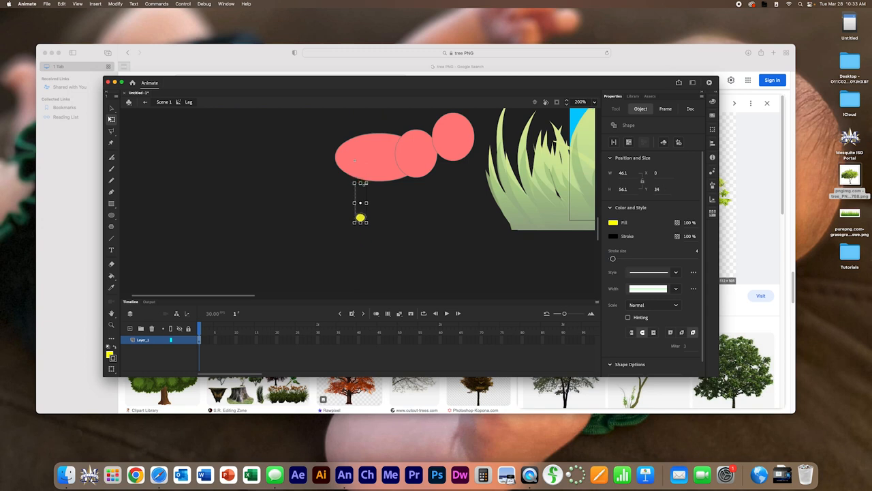
left_click(363, 206)
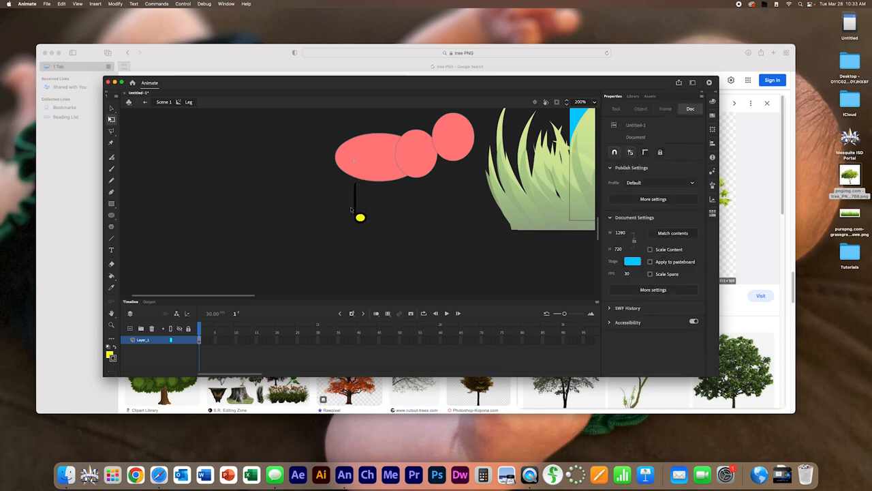
Step: Return to Scene 1 and move the leg up so it attaches to the insect's rear body segment
left_click_drag(355, 199, 356, 197)
double_click(358, 238)
left_click_drag(360, 223, 353, 207)
left_click(401, 210)
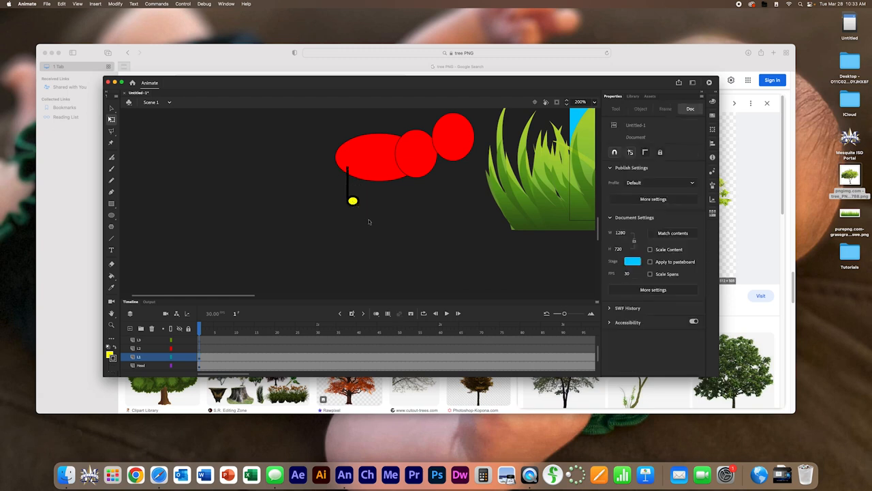
left_click(153, 349)
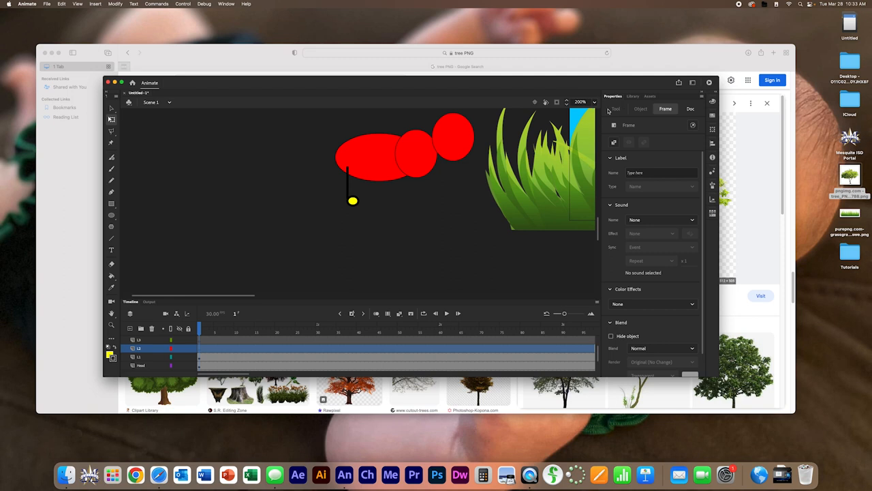
left_click(641, 98)
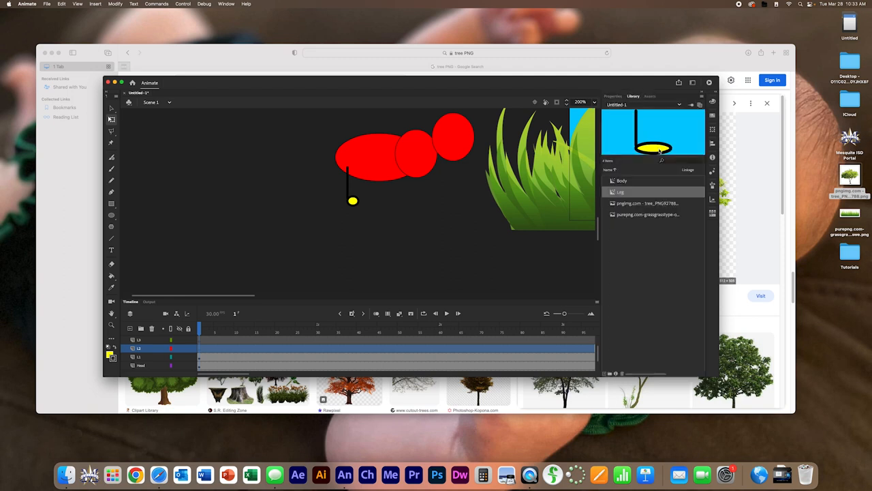
left_click_drag(625, 196, 382, 189)
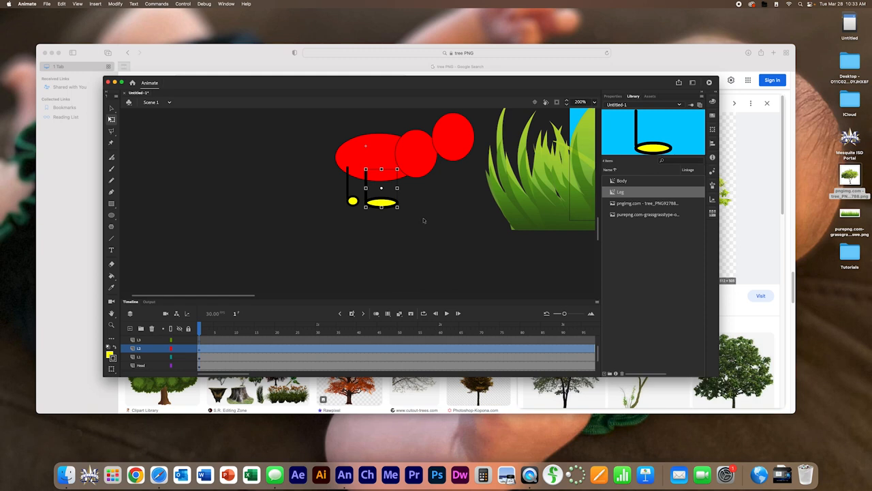
key("Delete")
Step: Copy the existing leg onto layer L2 and place the copy just in front of the first leg
left_click(352, 201)
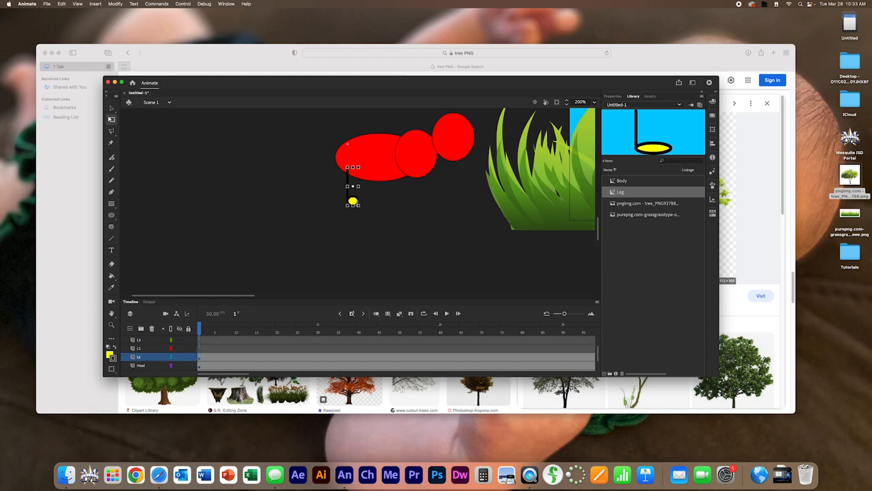
left_click(203, 349)
left_click(200, 351)
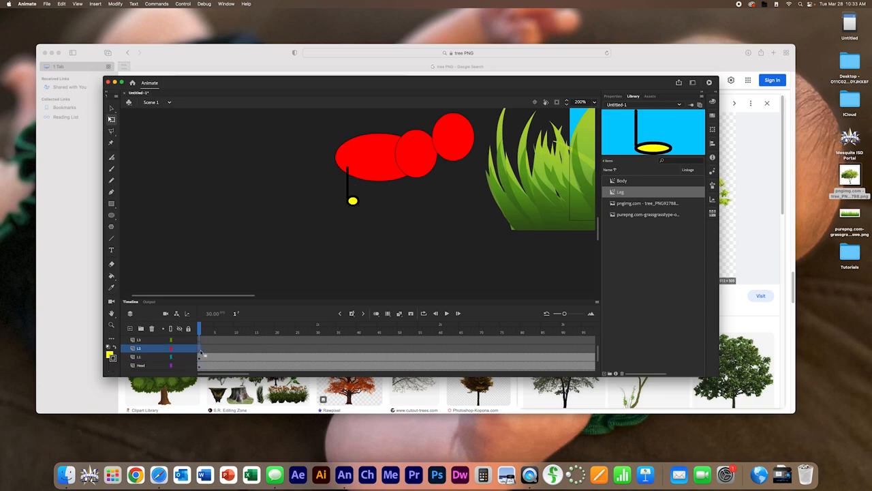
key("super+v")
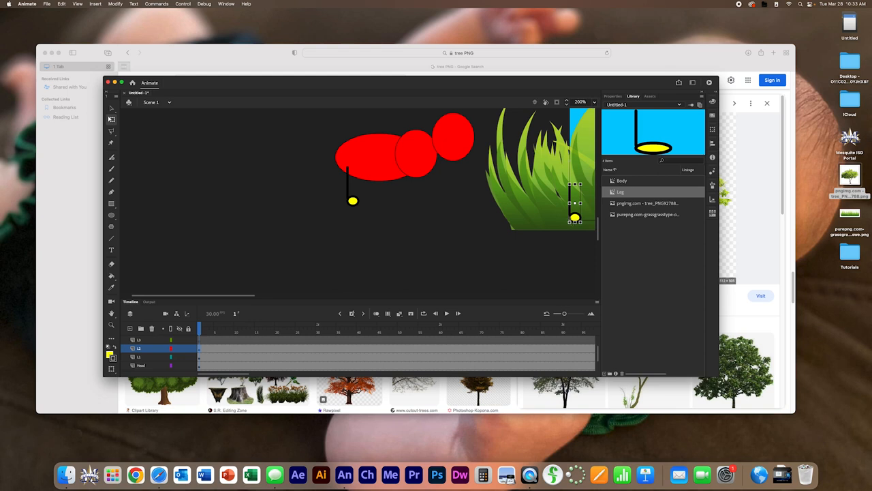
left_click_drag(575, 203, 368, 188)
Step: Paste a third leg onto layer L3 and place it under the body in front of the second leg
left_click(159, 340)
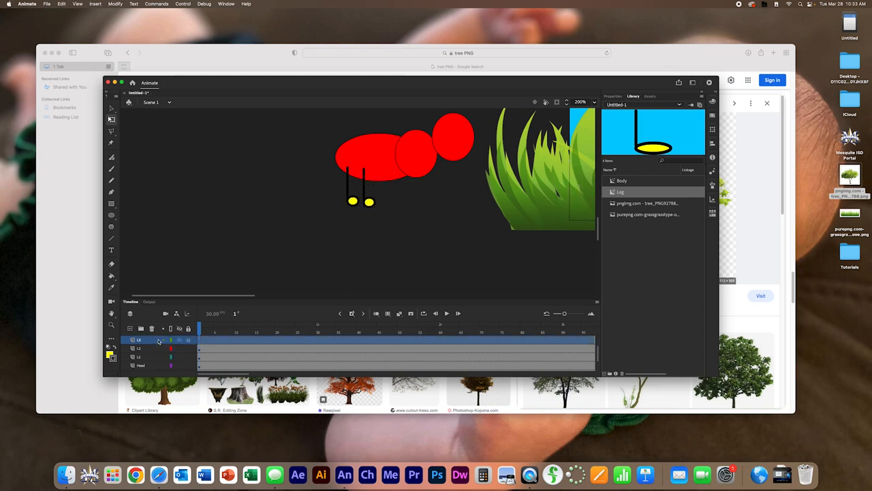
key("super+v")
left_click_drag(575, 204, 387, 192)
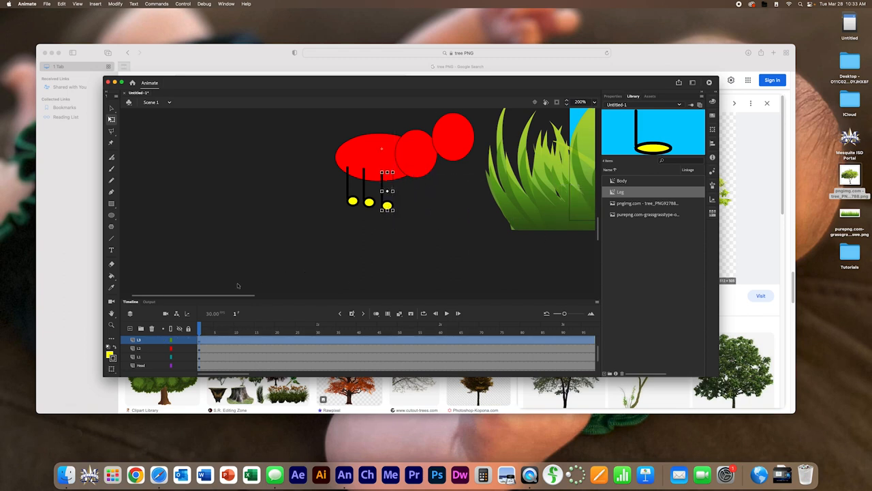
Step: Paste a fourth leg onto layer L4 and place it where the rear and middle body segments meet
scroll(190, 350, "up", 1)
left_click(194, 340)
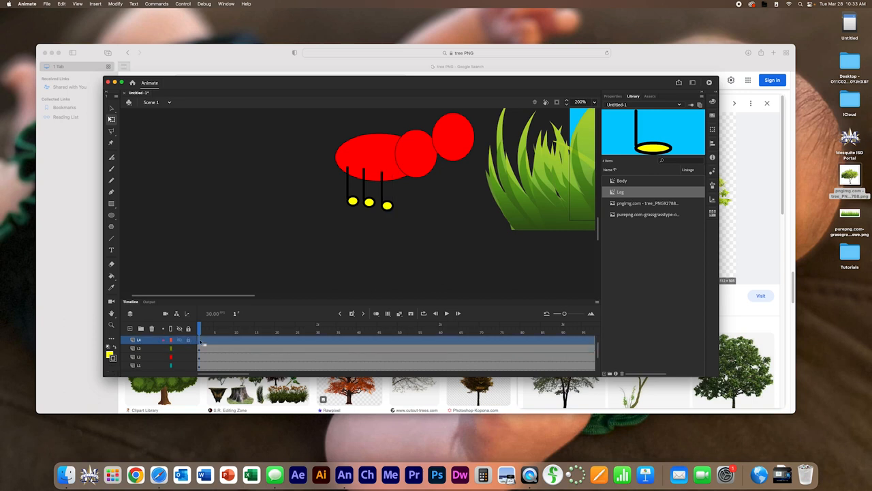
key("super+v")
left_click_drag(577, 216, 405, 205)
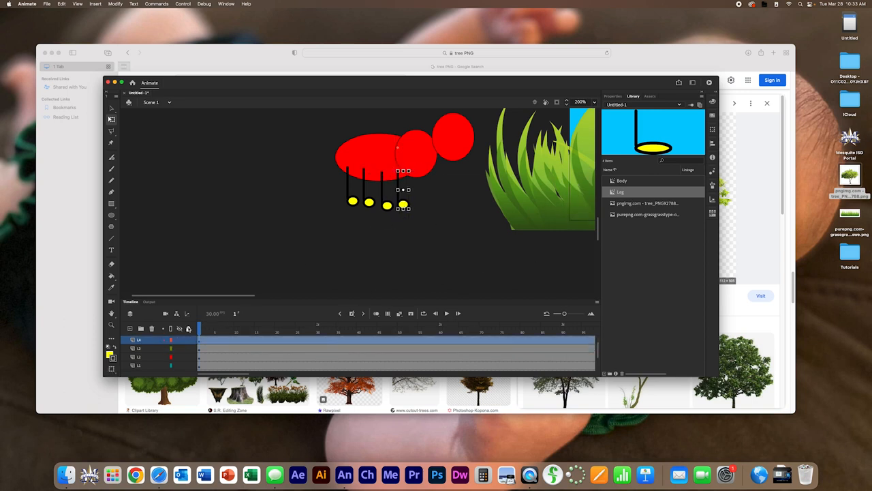
Step: Paste a fifth leg onto layer L5 and place it where the middle body segment meets the head
left_click(167, 349)
key("super+v")
left_click_drag(575, 205, 440, 190)
scroll(168, 340, "up", 1)
Step: Paste a sixth leg onto layer L6 and place it under the middle body segment, just behind the fifth leg
left_click(158, 342)
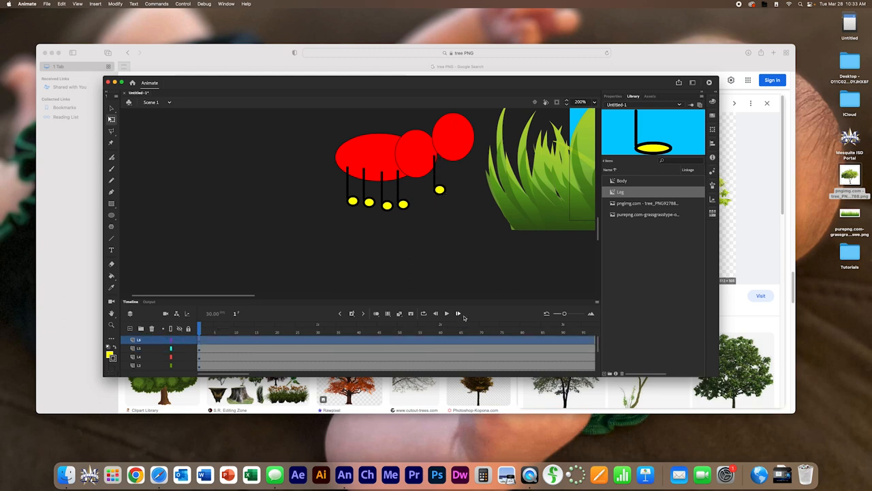
key("super+v")
left_click_drag(575, 217, 424, 195)
left_click(422, 227)
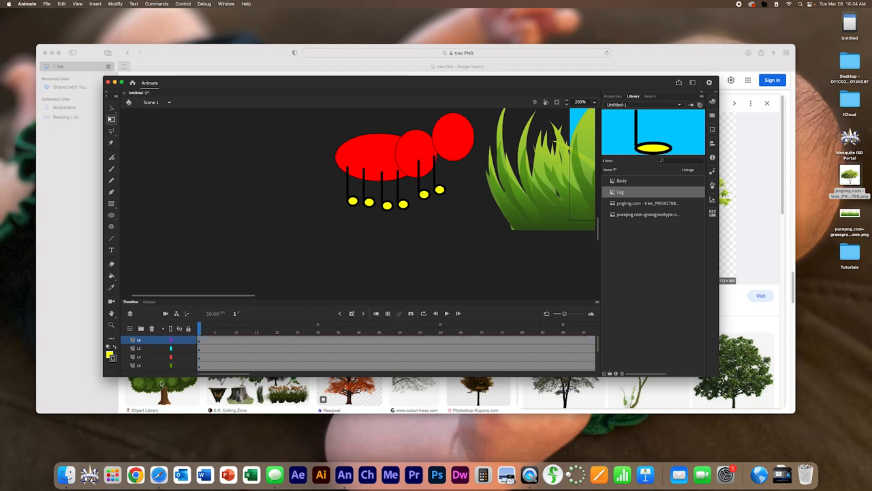
Step: Move the Head layer to the top of the layer stack and place the Mid layer directly beneath it
scroll(140, 365, "down", 2)
scroll(140, 366, "down", 2)
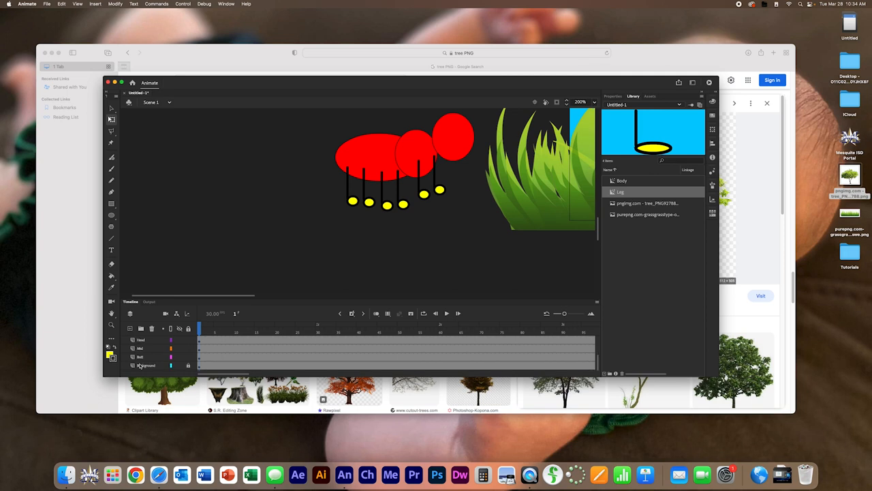
left_click(151, 357)
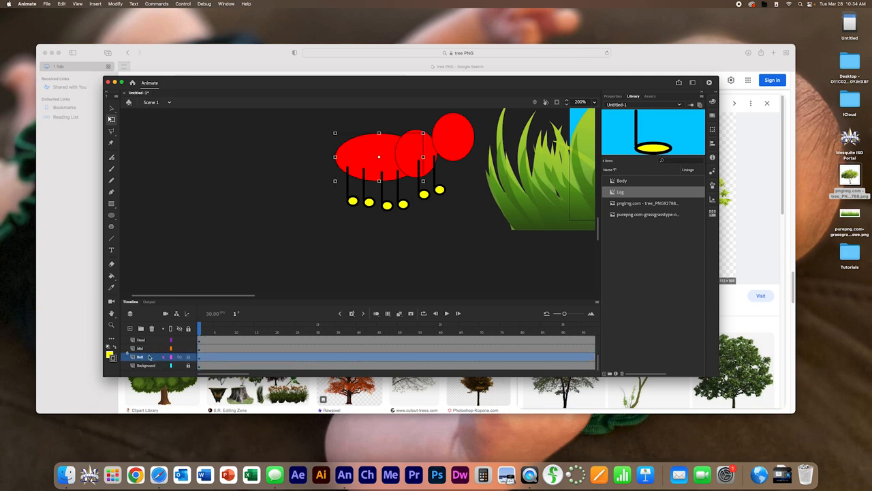
left_click(156, 340)
scroll(157, 337, "up", 3)
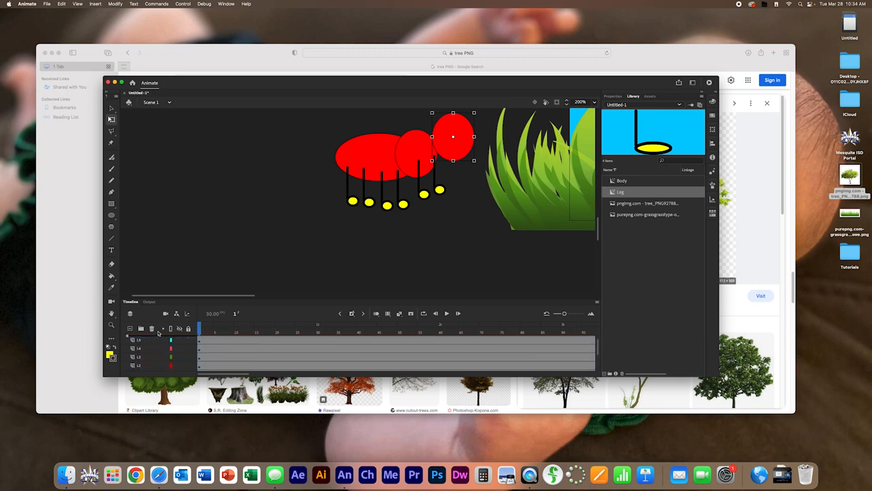
scroll(157, 337, "down", 1)
left_click(153, 357)
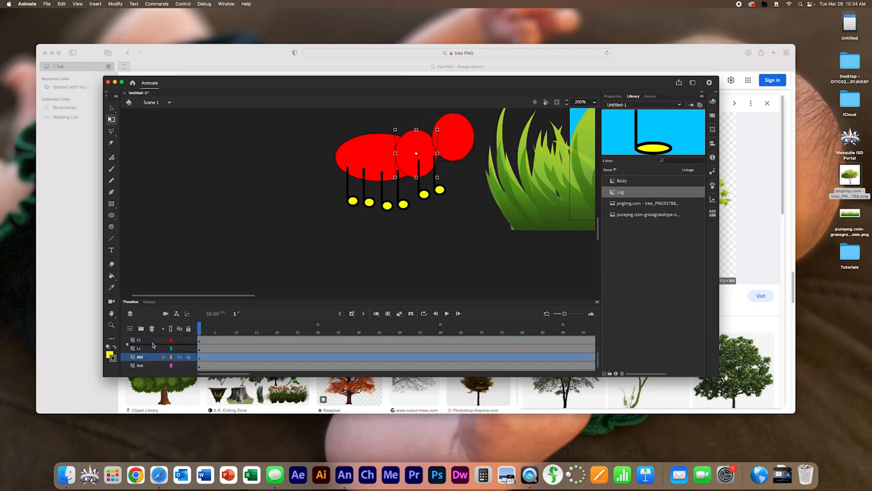
scroll(154, 338, "up", 5)
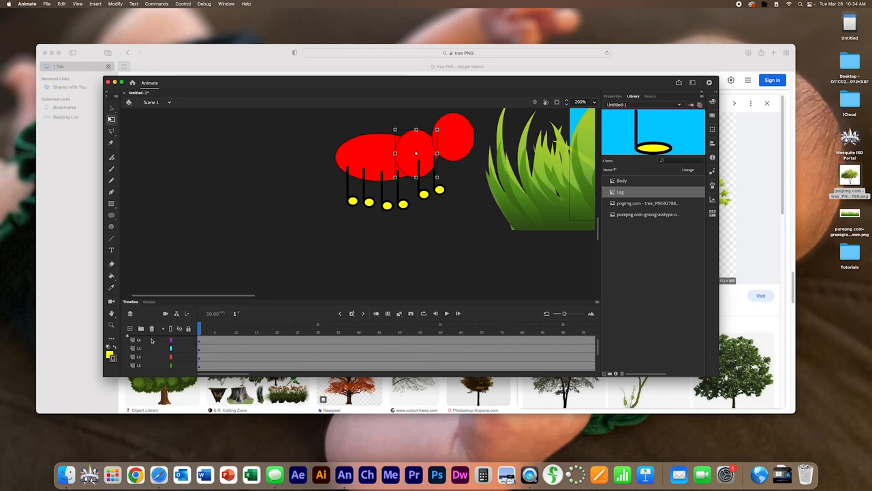
left_click_drag(154, 336, 149, 349)
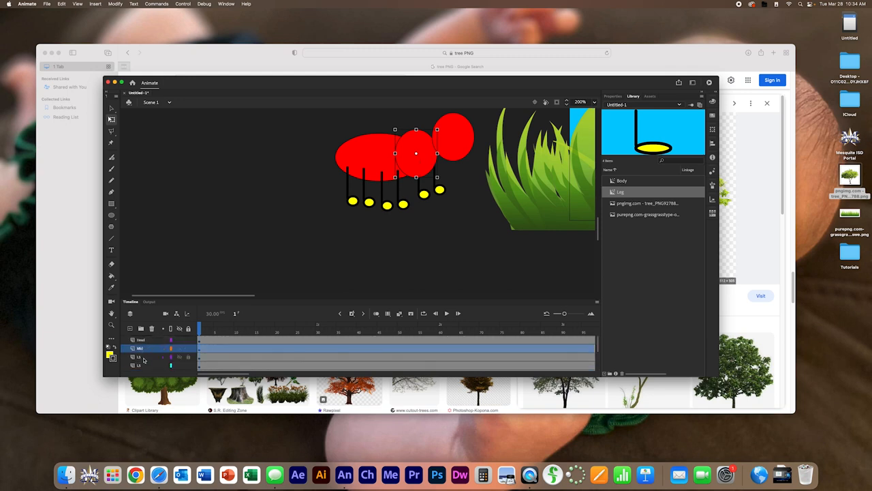
Step: Identify which legs belong in front of the body and move layer L6 between the Head and Mid layers
left_click(144, 357)
scroll(145, 366, "down", 3)
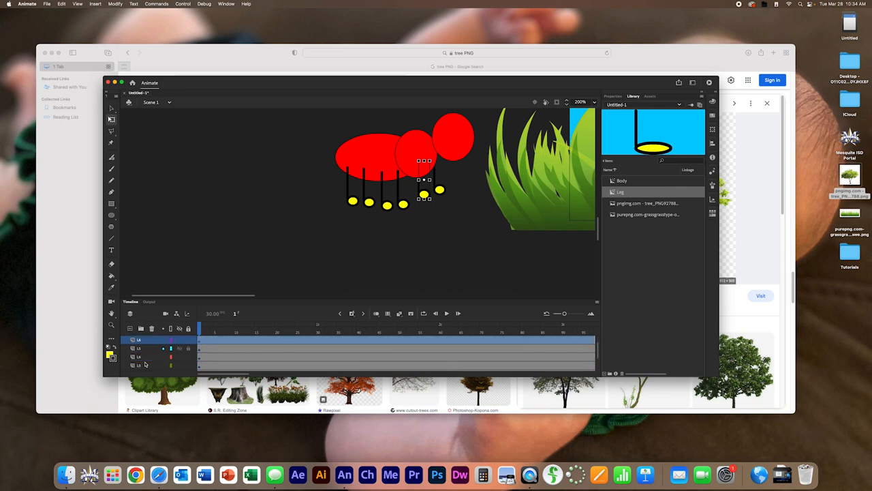
left_click(146, 357)
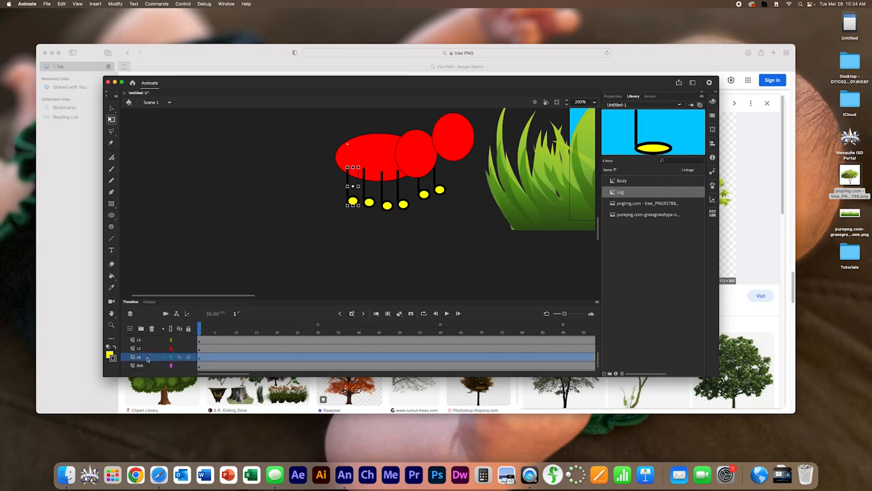
left_click_drag(152, 339, 146, 359)
scroll(146, 359, "up", 1)
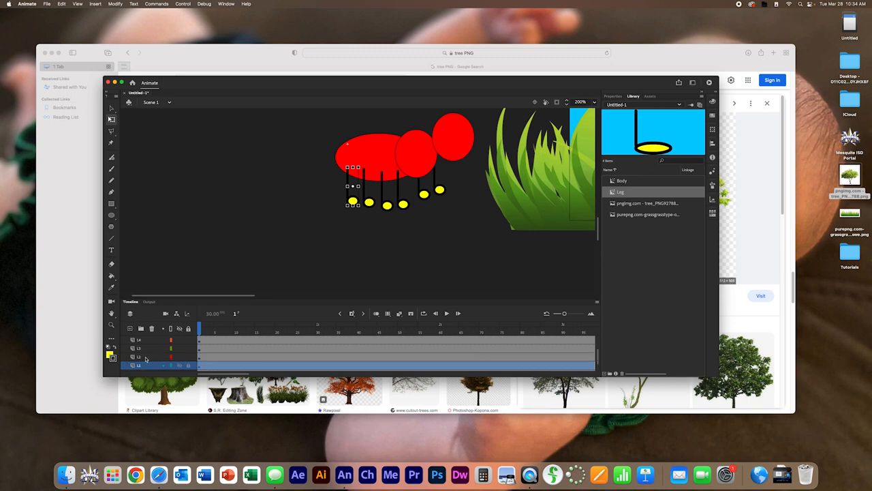
scroll(146, 359, "up", 1)
scroll(145, 355, "up", 1)
left_click(152, 340)
scroll(153, 344, "up", 1)
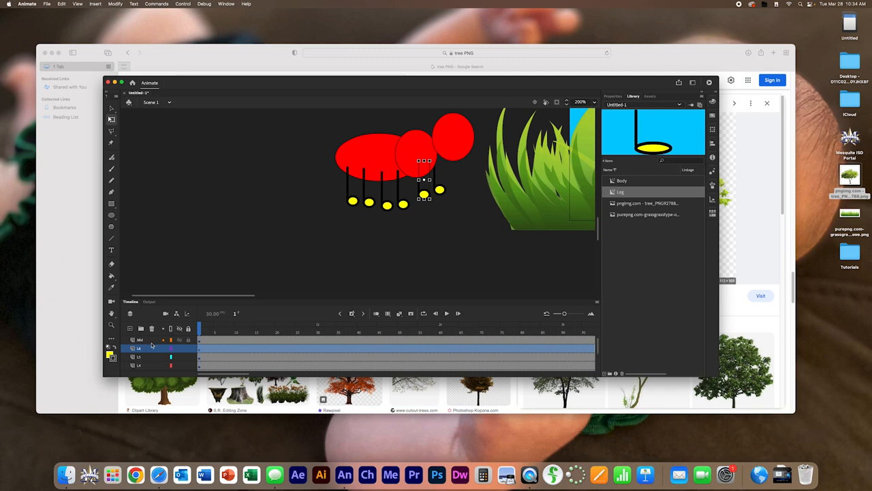
scroll(146, 356, "up", 1)
left_click_drag(147, 358, 147, 349)
Step: Move layer L4 between L6 and Mid, and place the Butt layer directly below Mid
scroll(141, 355, "down", 4)
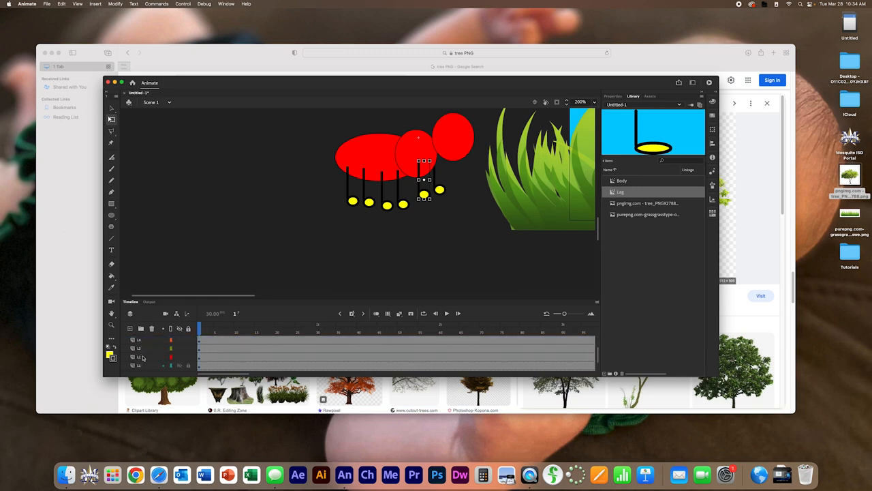
left_click(152, 340)
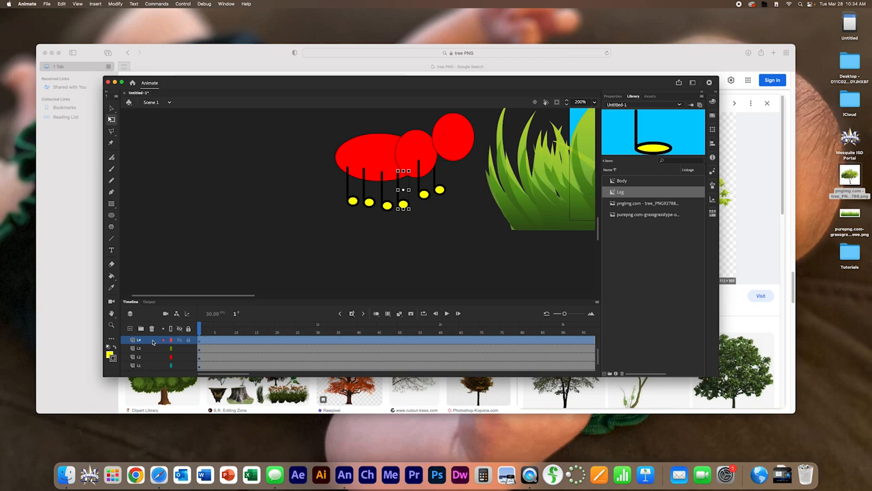
scroll(147, 351, "up", 4)
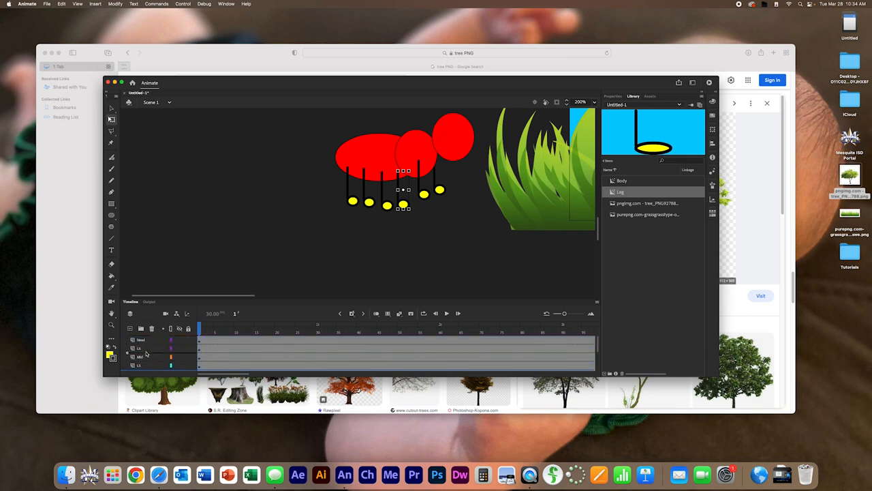
scroll(145, 358, "down", 4)
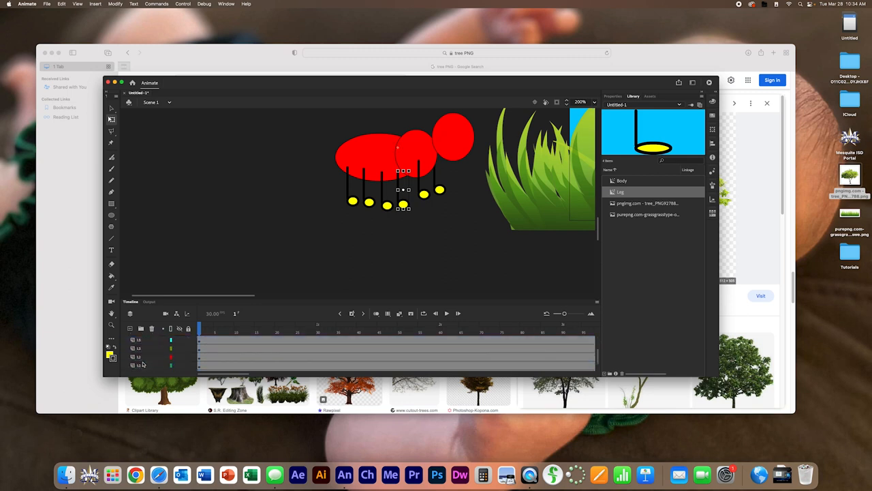
mouse_move(149, 366)
left_mouse_down()
mouse_move(150, 338)
mouse_move(145, 348)
left_mouse_up()
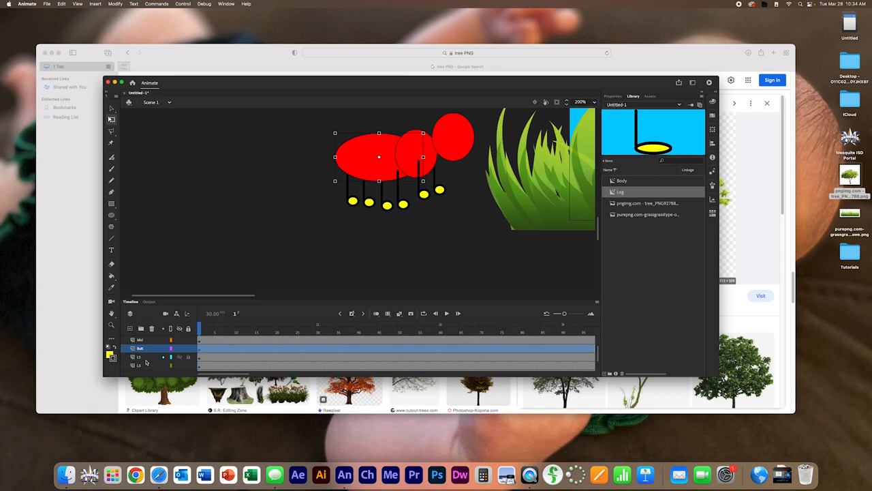
Step: Move layer L2 between L4 and Mid, and shift the L4 leg slightly toward the insect's rear
scroll(145, 363, "up", 1)
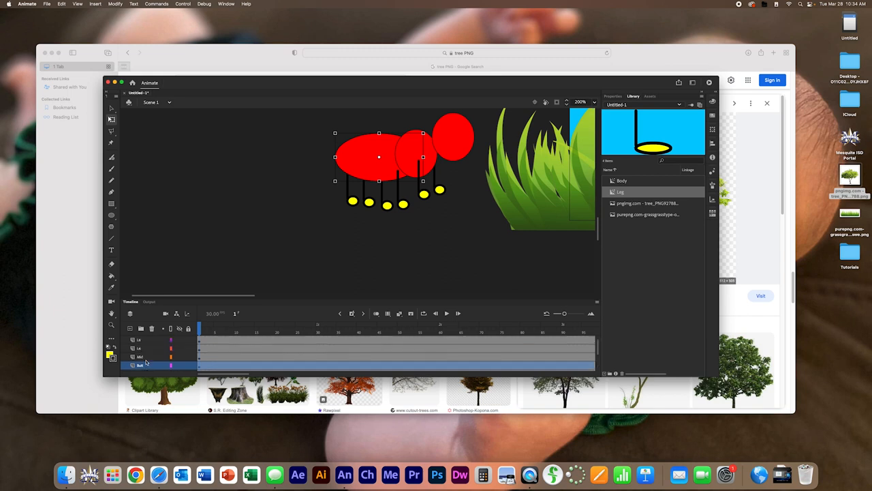
scroll(146, 366, "down", 2)
left_click(147, 366)
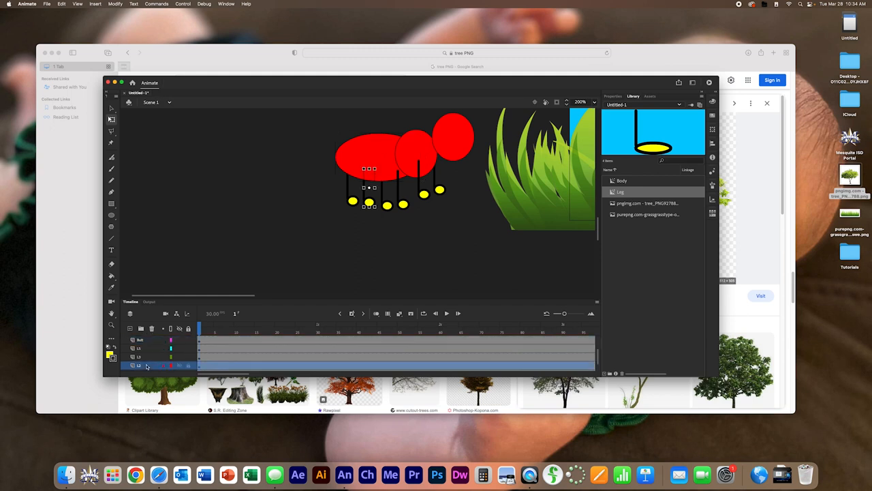
scroll(144, 351, "down", 1)
left_click(335, 260)
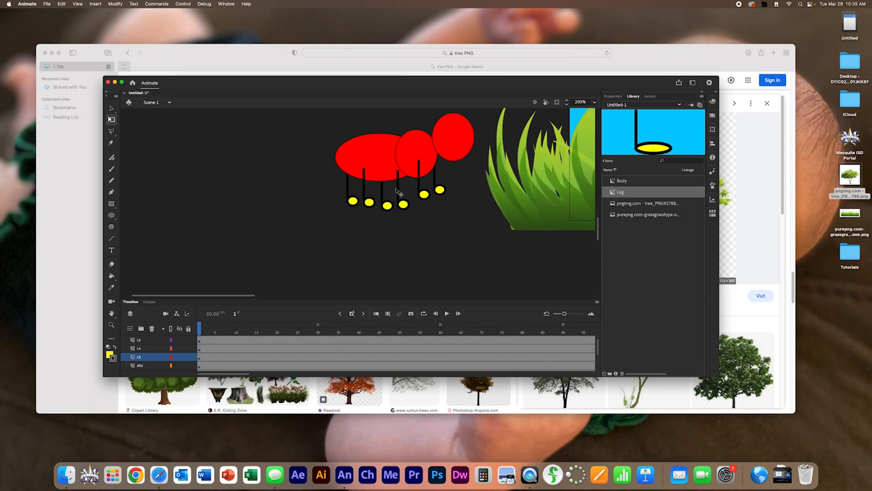
left_click(398, 193)
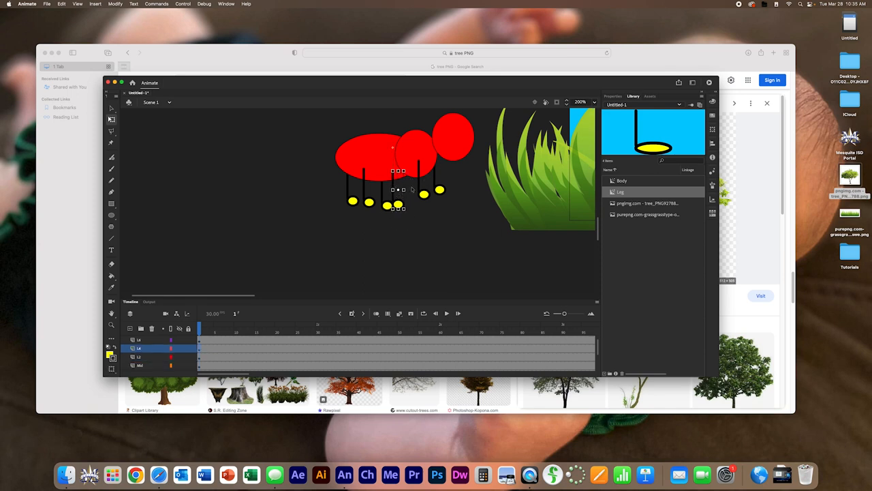
left_click(334, 243)
Step: Add two new layers above L6 and name them A1 and A2
left_click(124, 339)
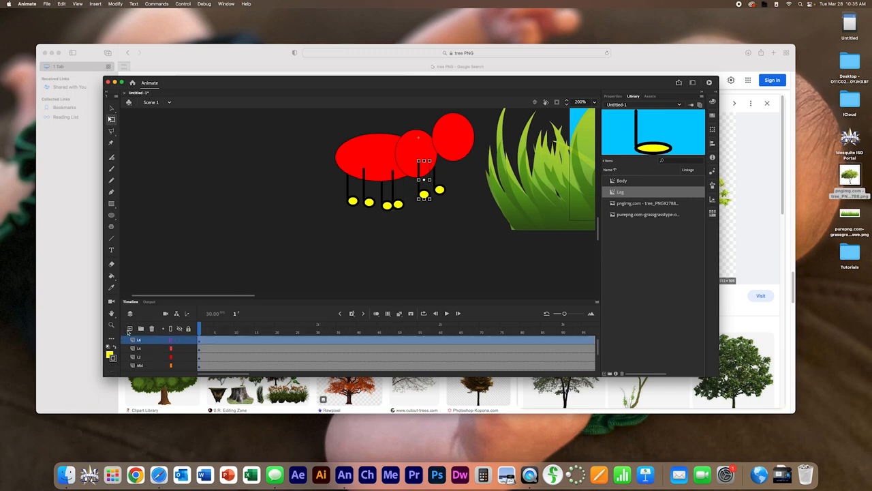
left_click(130, 330)
double_click(145, 340)
type("A1")
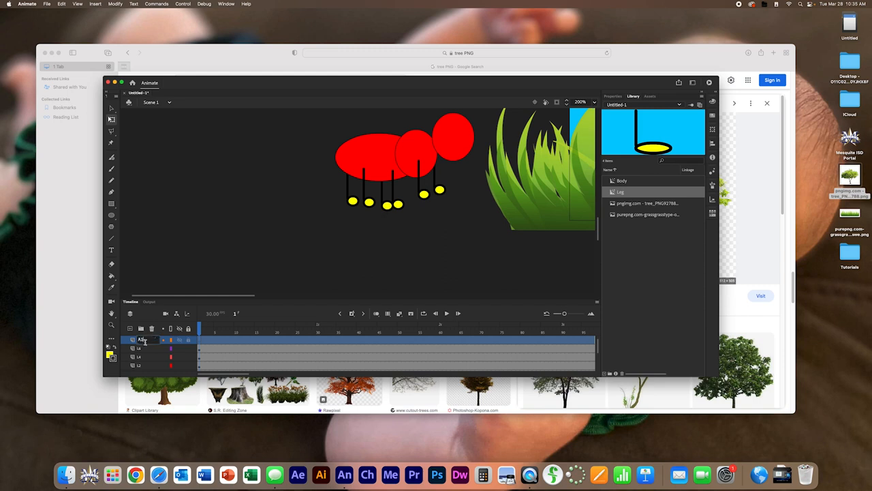
left_click(130, 328)
double_click(145, 340)
type("A2")
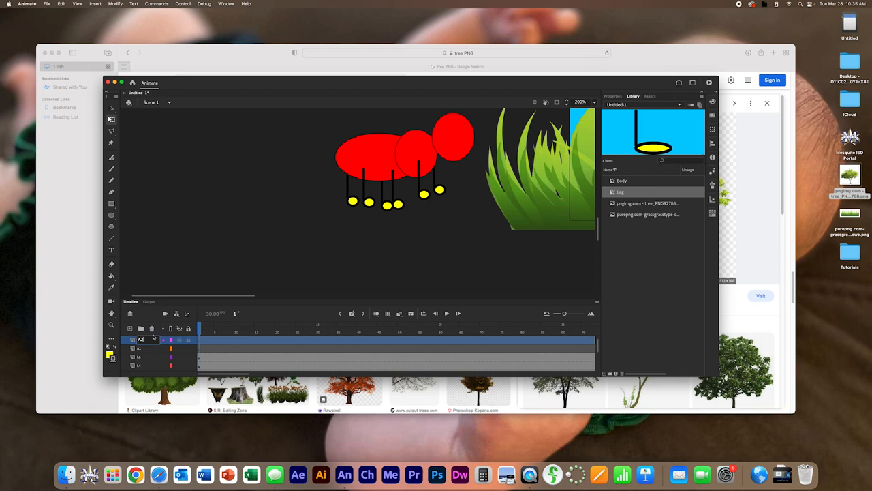
Step: Paste a leg copy onto layer A1, turn it upside down, and place it on top of the head as an antenna
left_click(151, 348)
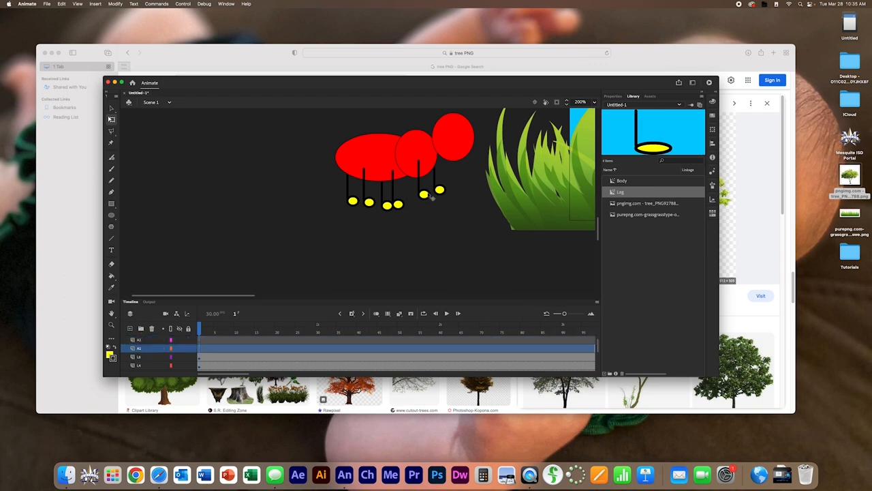
left_click(424, 194)
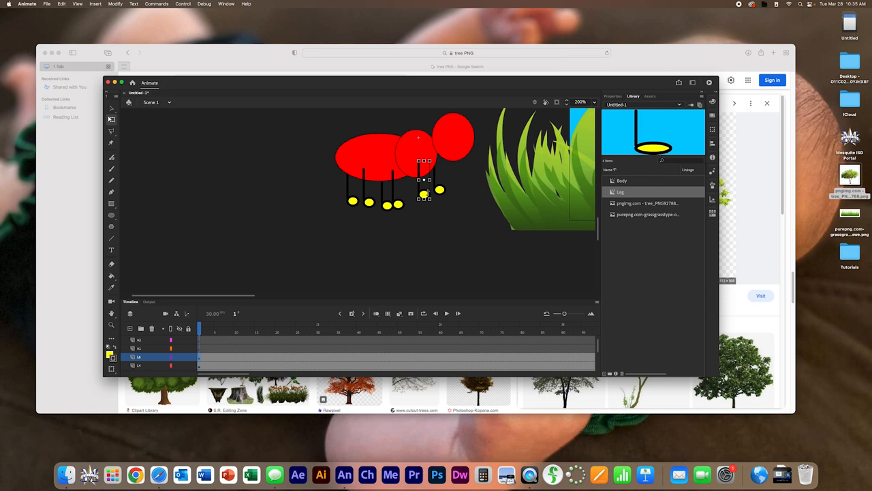
left_click(145, 348)
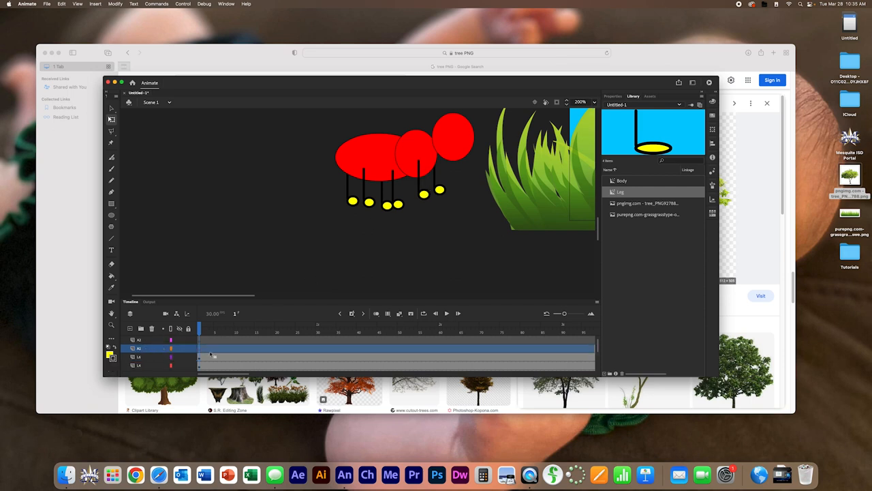
key("super+v")
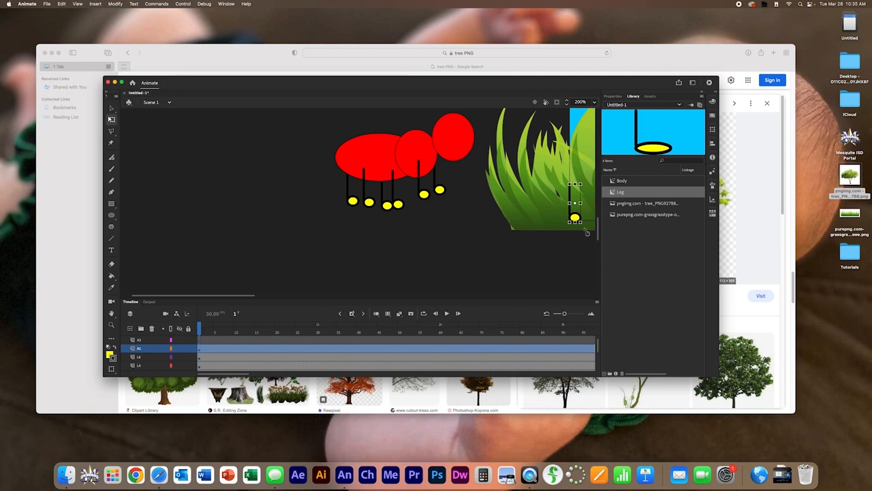
left_click_drag(584, 225, 575, 166)
left_click_drag(576, 197, 437, 114)
scroll(434, 124, "up", 3)
left_click_drag(441, 185, 463, 177)
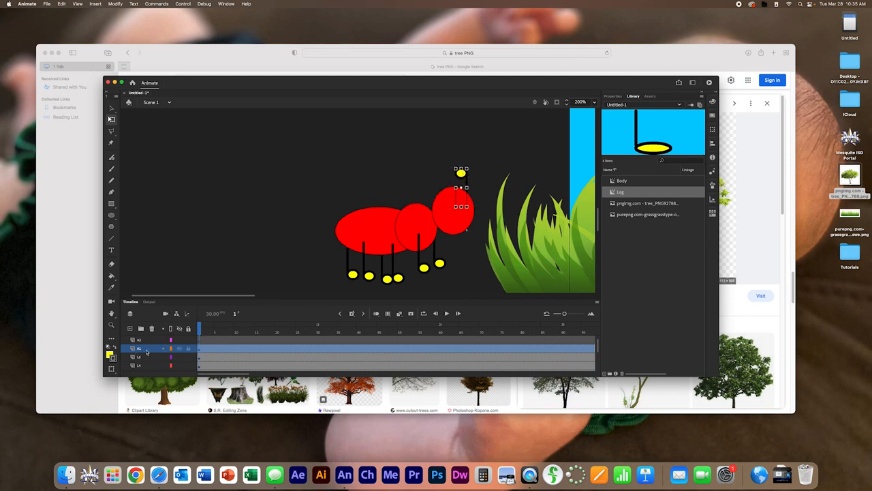
Step: Paste another leg copy onto layer A2, turn it upside down, and place it at the rear side of the head
left_click(153, 341)
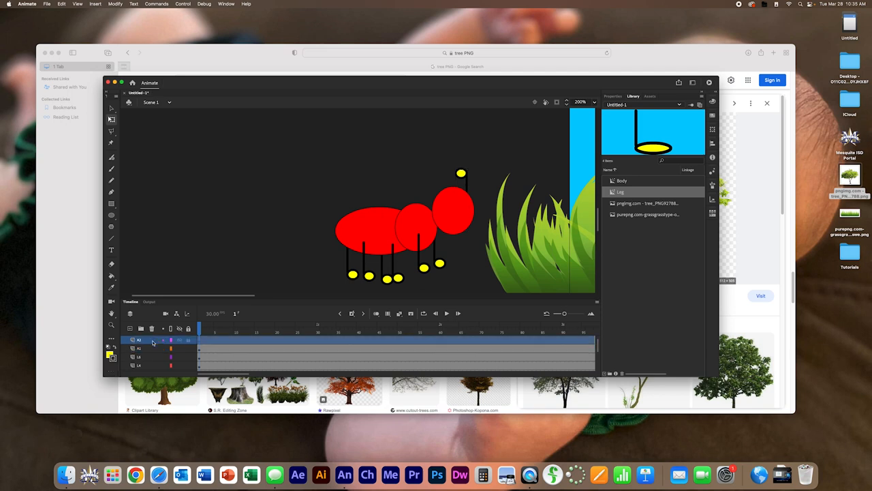
key("super+v")
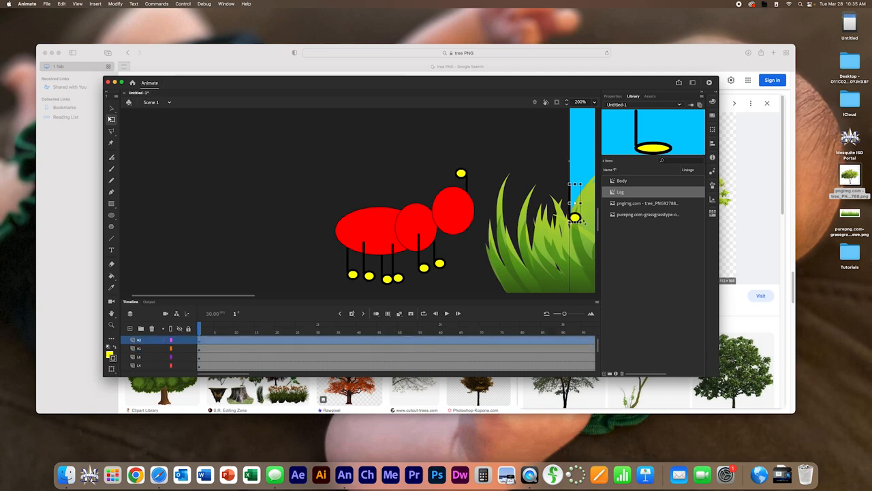
left_click_drag(584, 223, 435, 189)
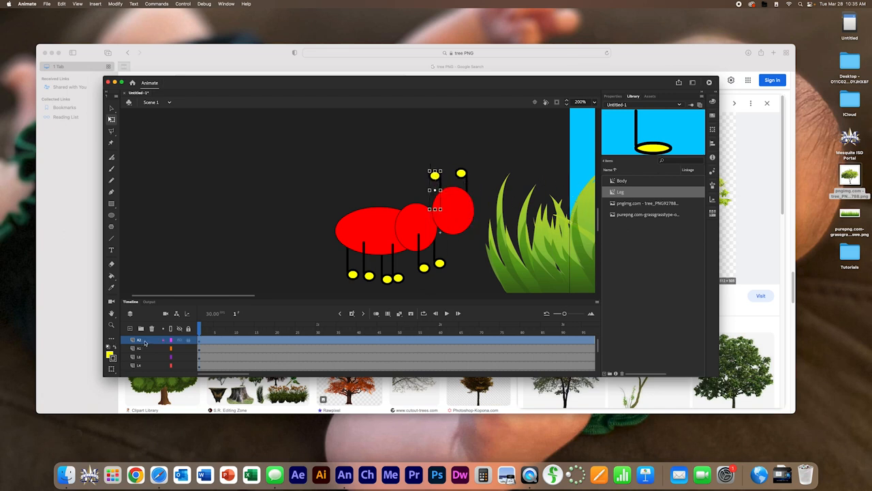
Step: Move layer A2 above the Head layer and raise both antennae so their tips align at the same height
left_click_drag(146, 343, 146, 337)
left_click_drag(439, 180, 462, 173)
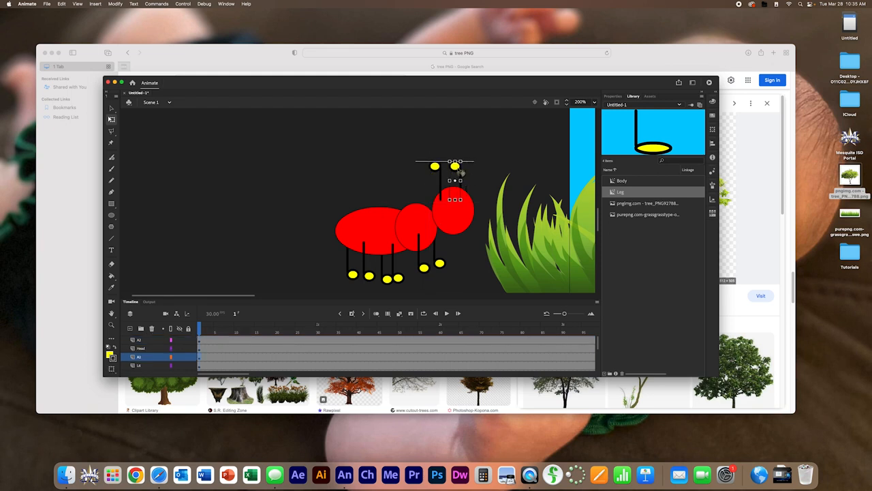
left_click(478, 269)
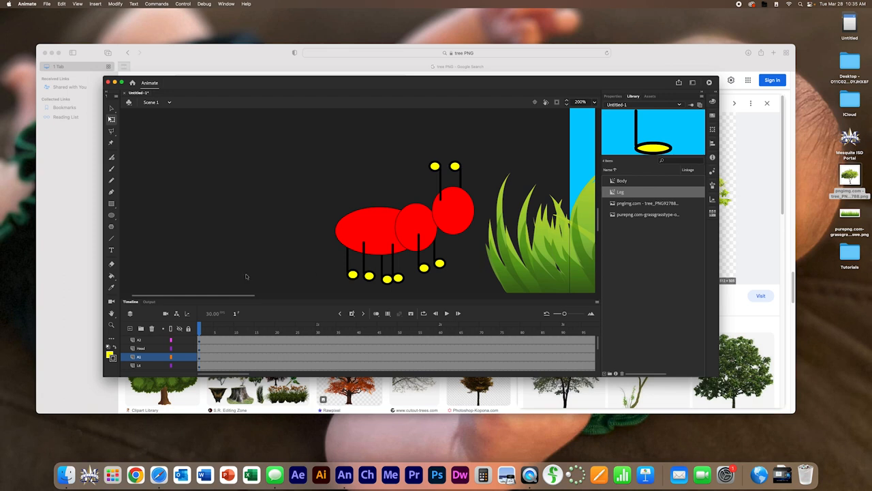
left_click(148, 340)
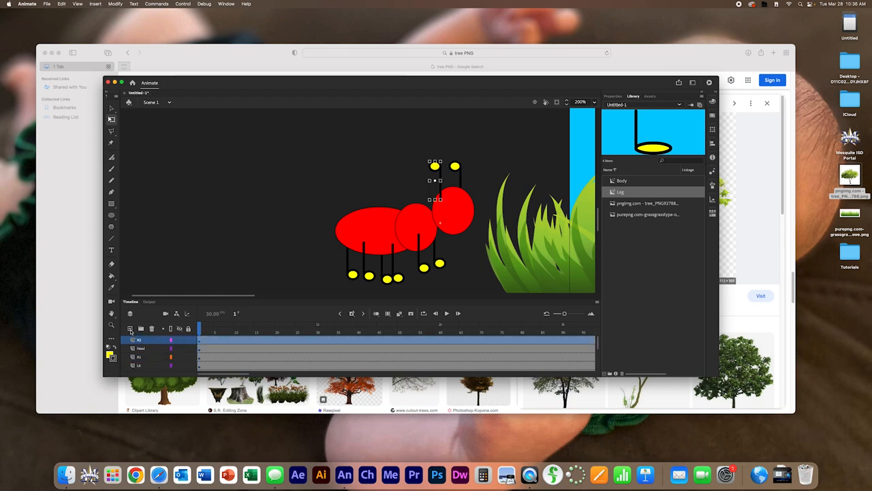
Step: Add a new layer above A2 and draw a white, black-outlined circle about 16 px wide on the empty pasteboard behind the insect
left_click(130, 329)
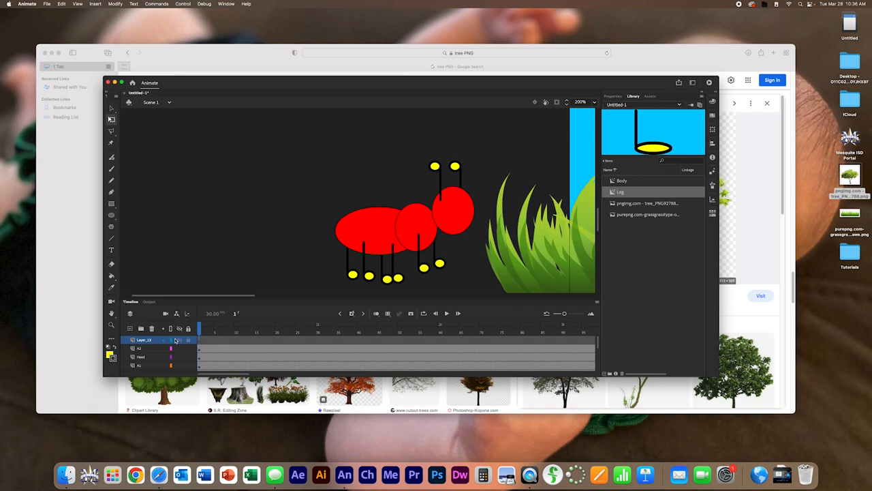
left_click(111, 215)
left_click(108, 355)
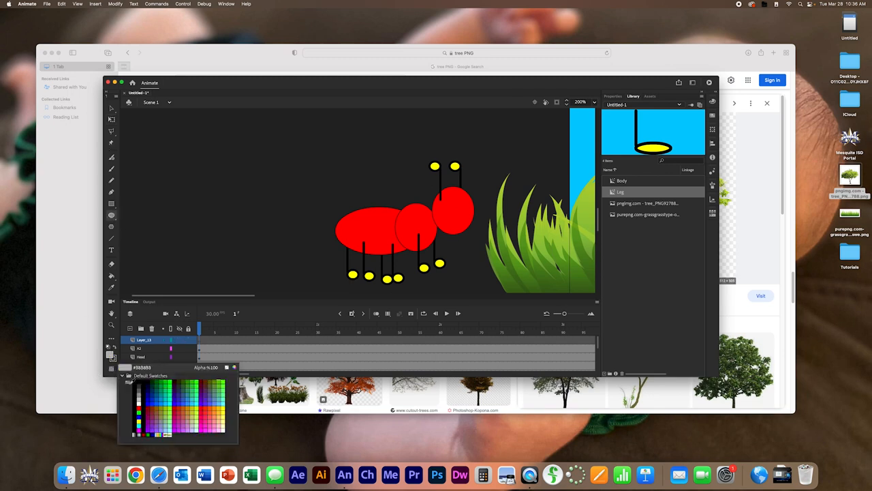
left_click(142, 403)
left_click_drag(167, 221, 174, 229)
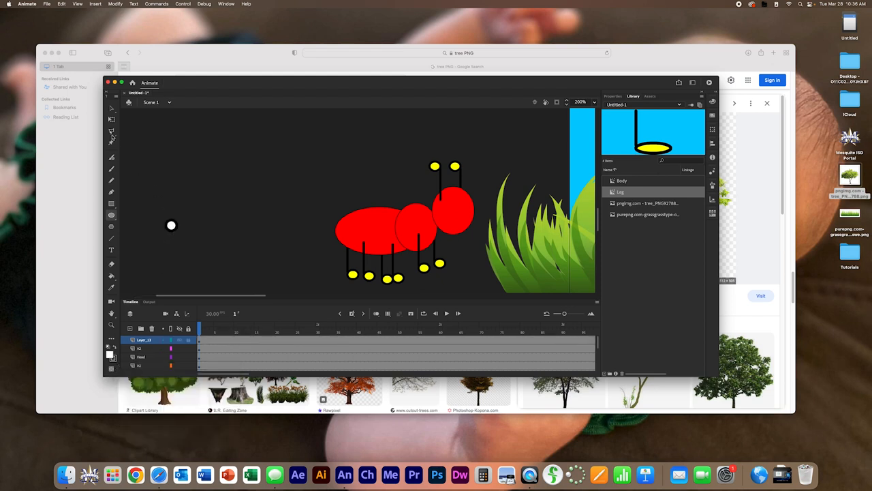
Step: Set the white circle's outline to a stroke size of 1
left_click(111, 107)
left_click(615, 97)
left_click_drag(613, 246, 611, 247)
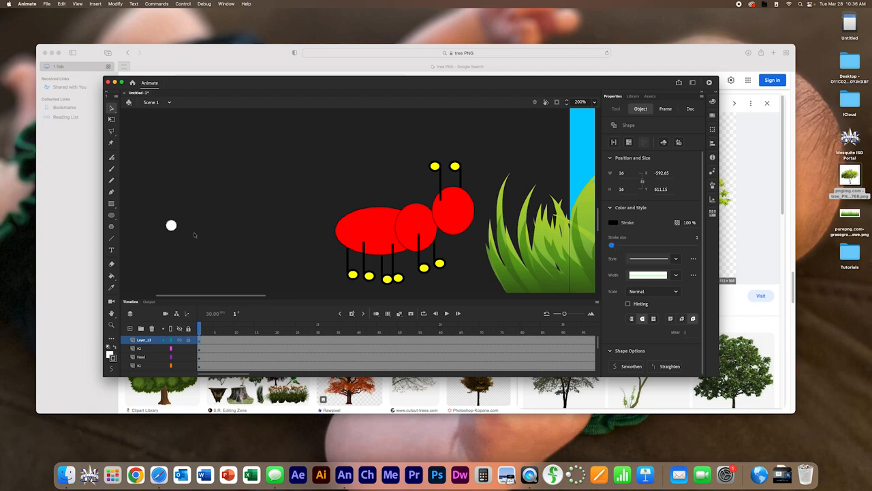
Step: Convert the white circle and its outline into a movie clip symbol named Eye
left_click(172, 226)
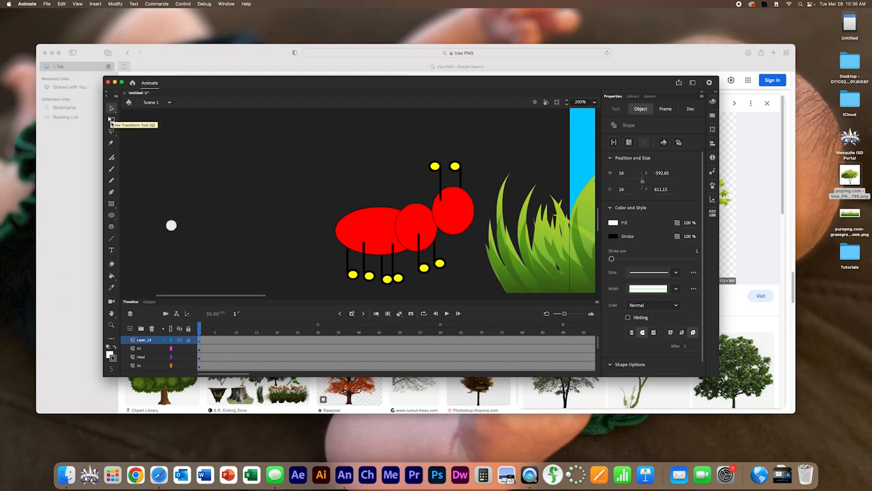
right_click(171, 225)
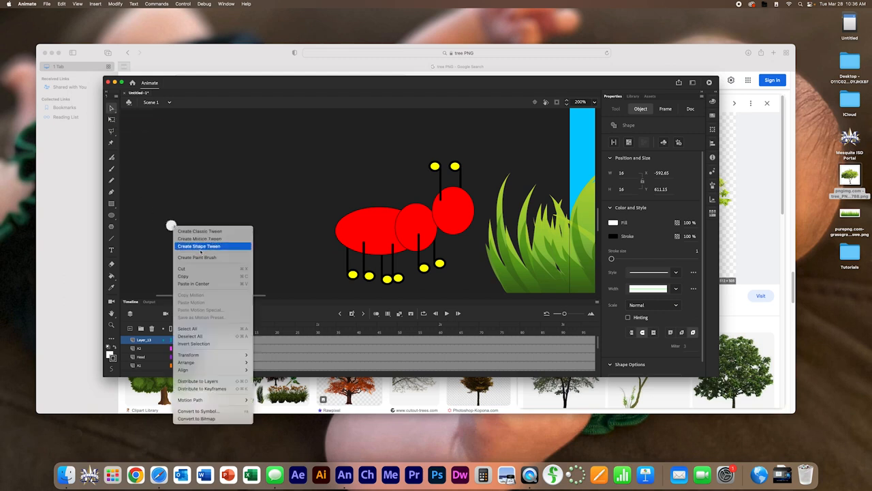
left_click(225, 412)
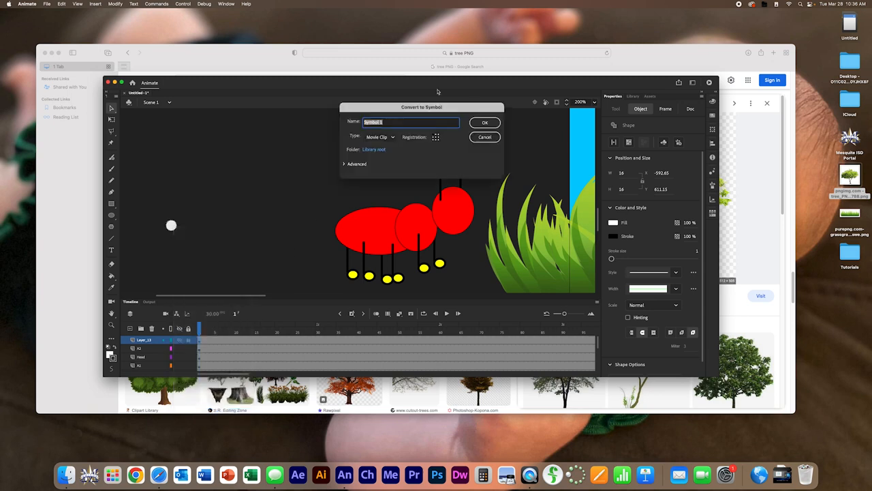
type("Eye")
left_click(493, 123)
Step: Rename the eye's layer as Eye_1 and add another layer above it named Eye2
left_click(146, 339)
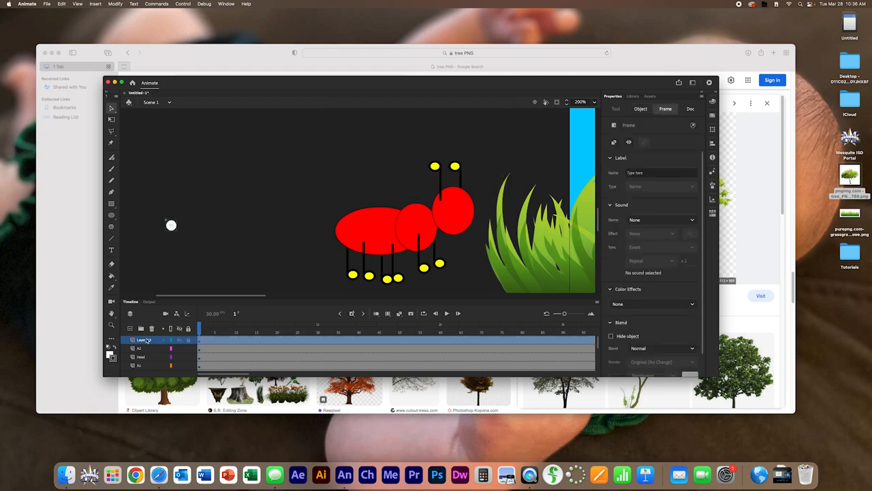
type("Eye 1")
key("Return")
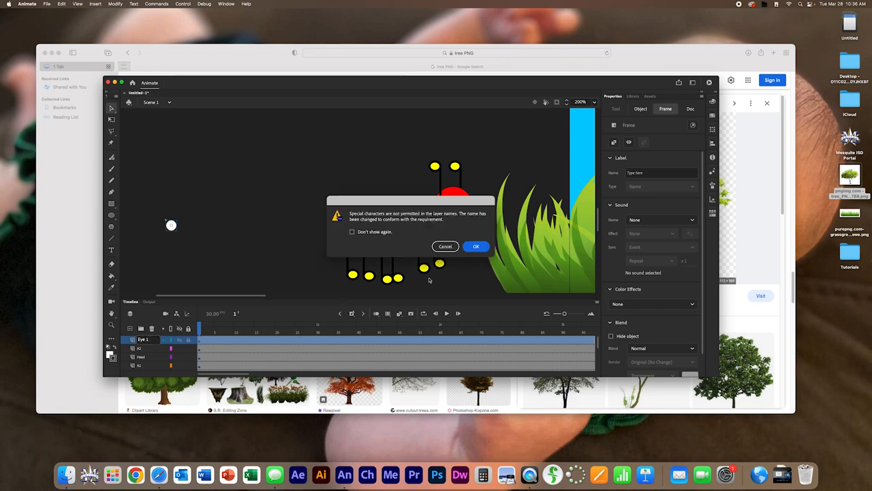
left_click(476, 247)
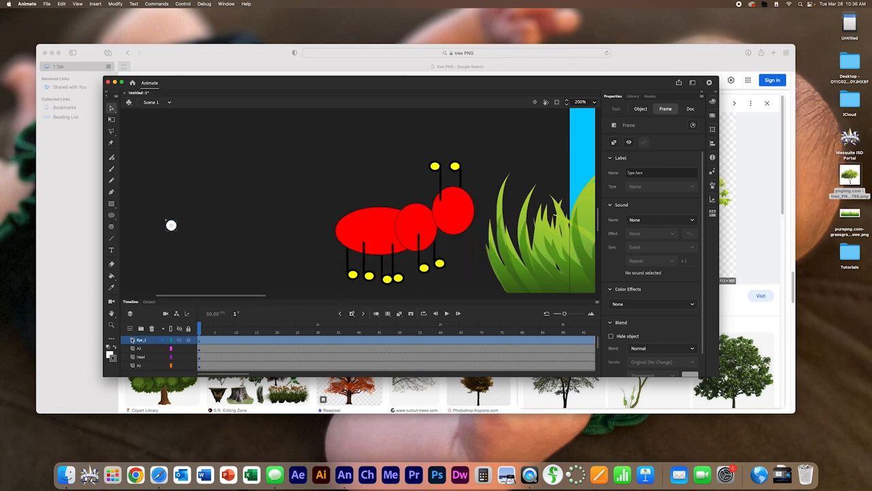
left_click(129, 327)
double_click(146, 339)
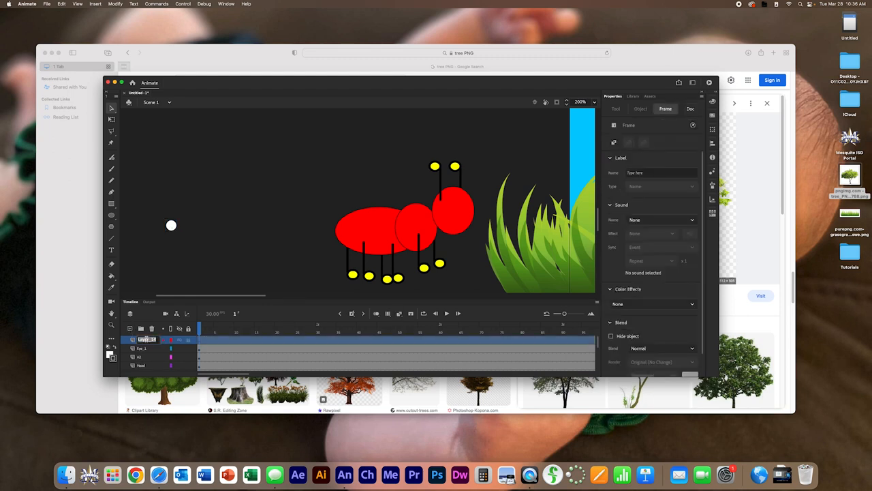
type("Eye1")
key("Return")
Step: Move the eye onto the rear side of the head and place a copy on layer Eye2 at the front side
left_click(172, 226)
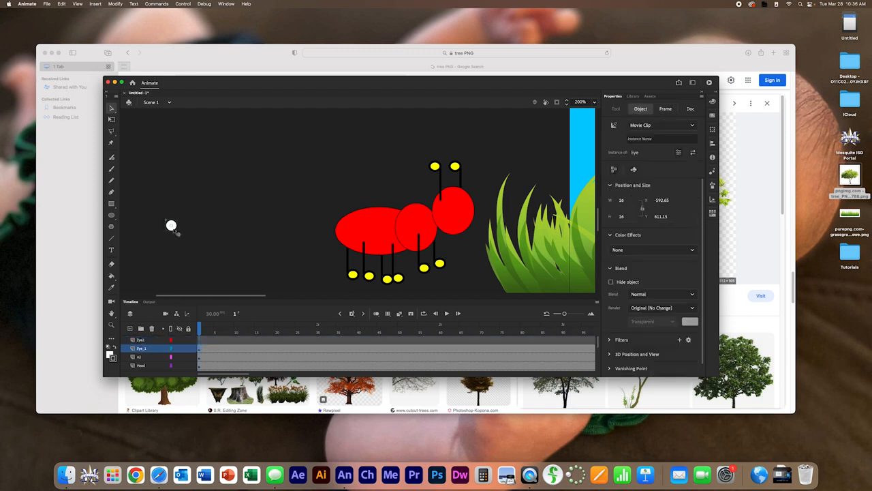
left_click_drag(171, 226, 445, 206)
left_click(200, 340)
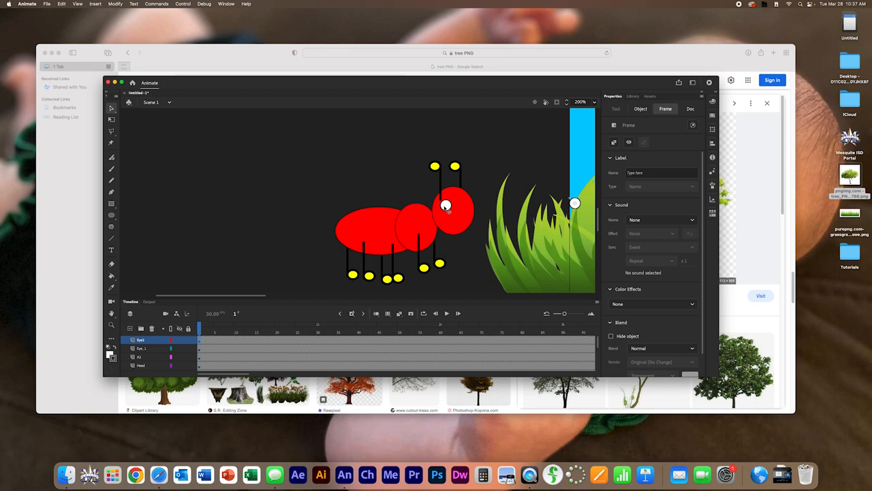
left_click_drag(577, 206, 464, 204)
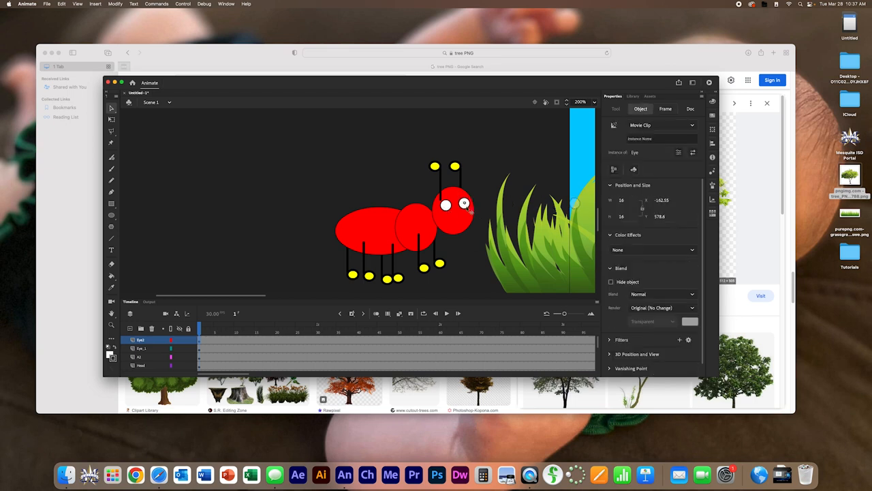
left_click(295, 257)
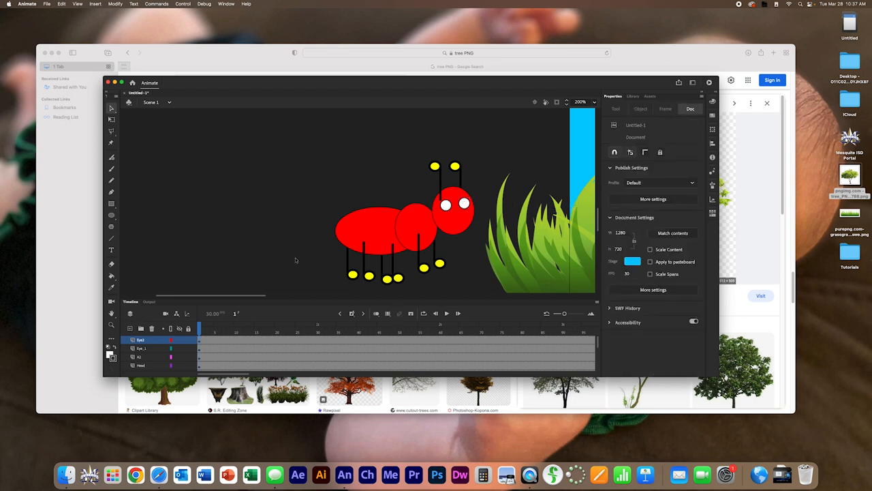
Step: Add two new layers above Eye2 and name them P1 and P2
left_click(130, 328)
left_click(130, 329)
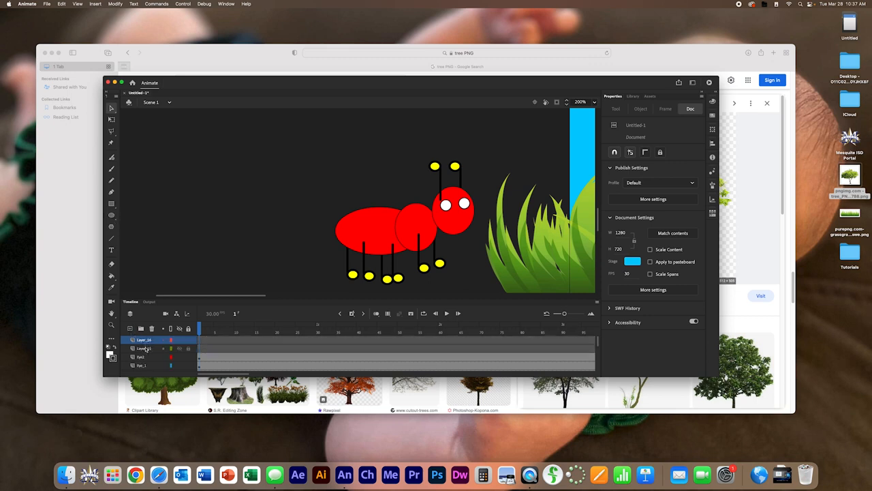
left_click(145, 348)
double_click(145, 348)
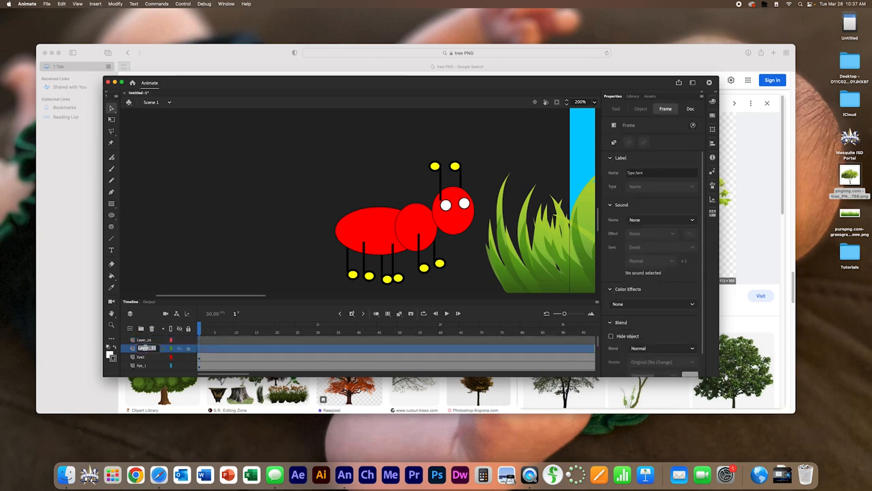
type("P1")
double_click(144, 339)
type("P")
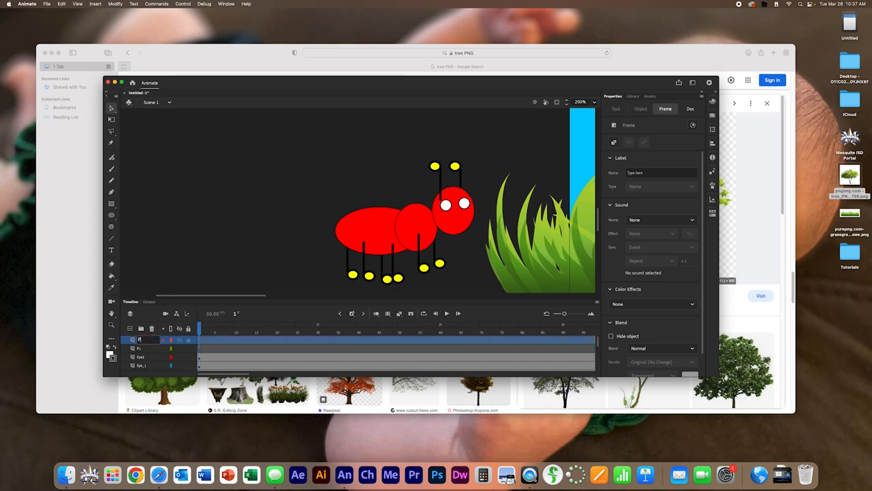
type("2")
Step: Draw a black circle about 7 px wide on layer P2 and place it on the rear eye as a pupil
left_click(111, 215)
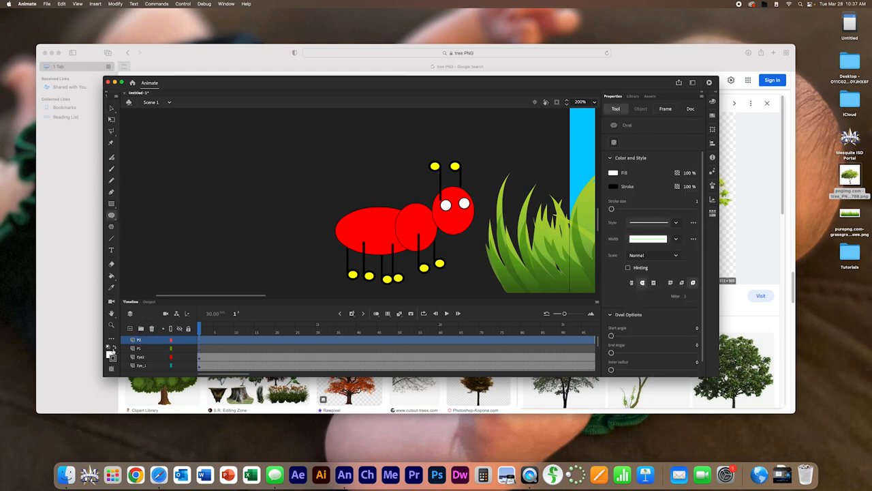
double_click(110, 354)
left_click(111, 355)
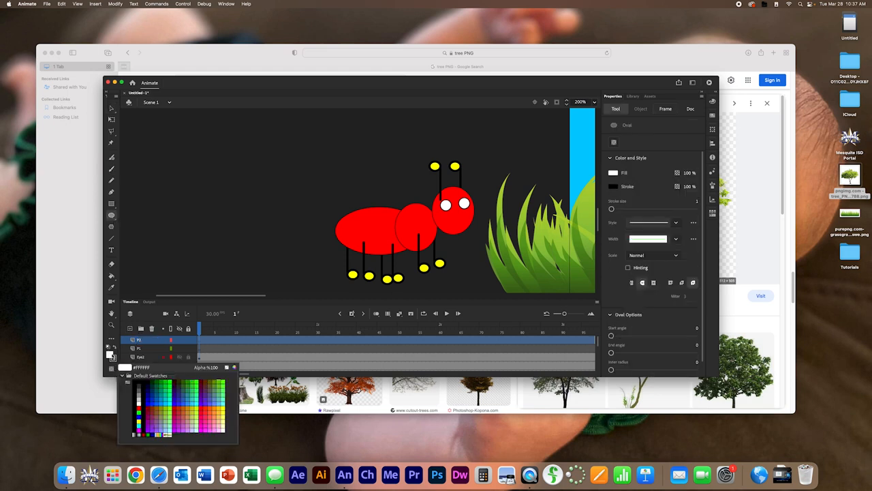
left_click(139, 381)
left_click_drag(234, 240, 445, 205)
key("v")
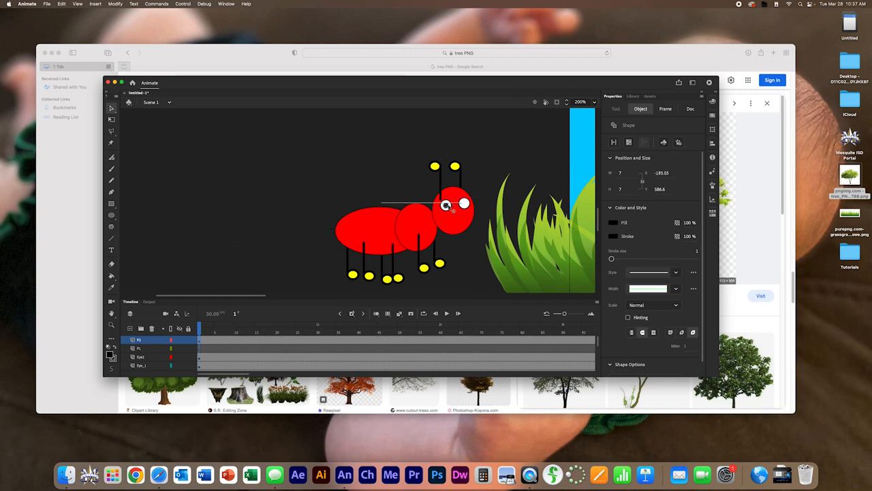
Step: Convert the black circle into a movie clip symbol named Pupil
right_click(447, 206)
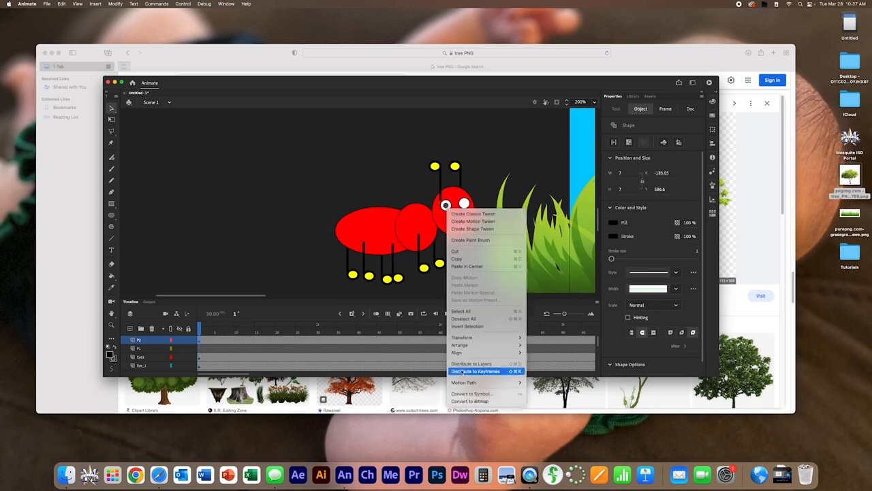
left_click(461, 394)
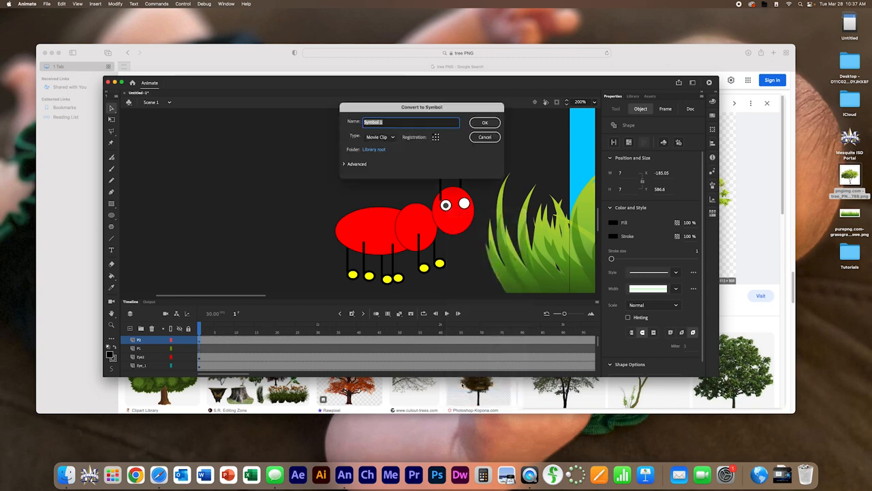
type("P")
key("Return")
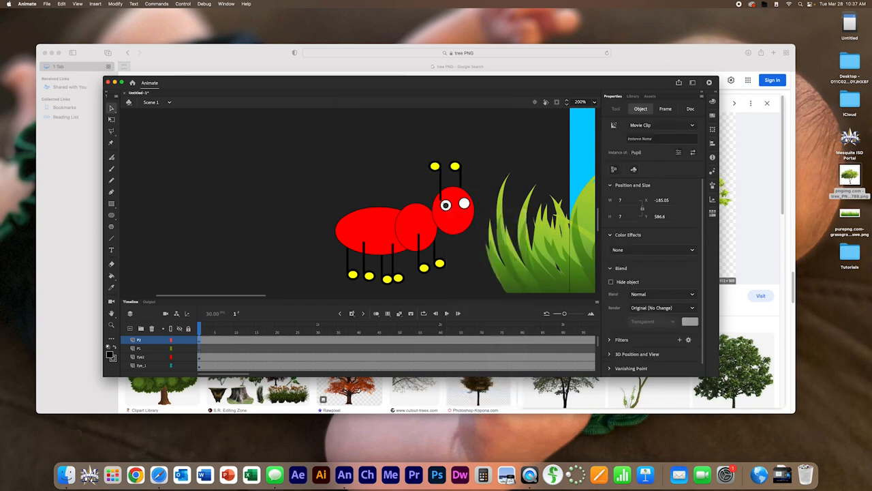
Step: Move the pupil on layer P2 onto the front eye
left_click(151, 350)
left_click(147, 357)
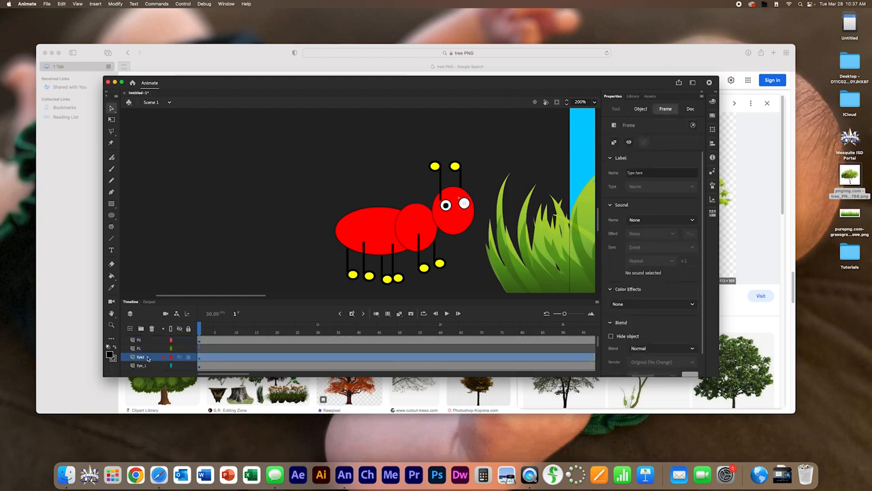
left_click(157, 341)
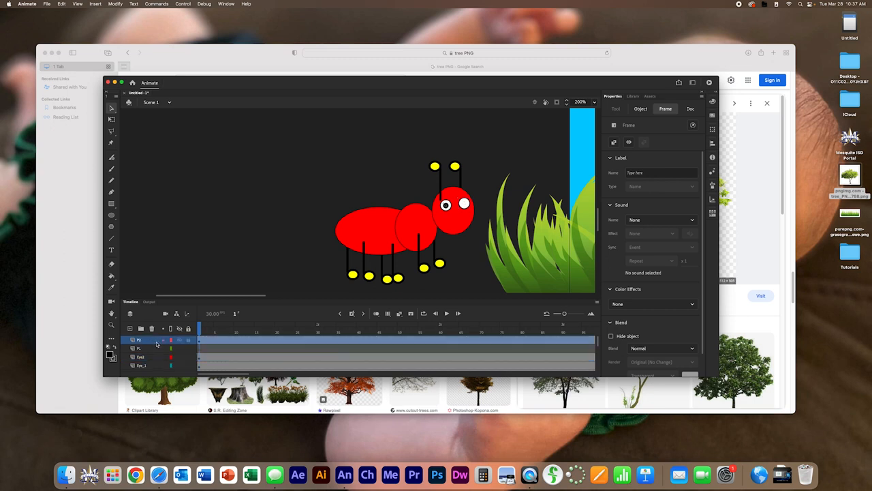
left_click(465, 204)
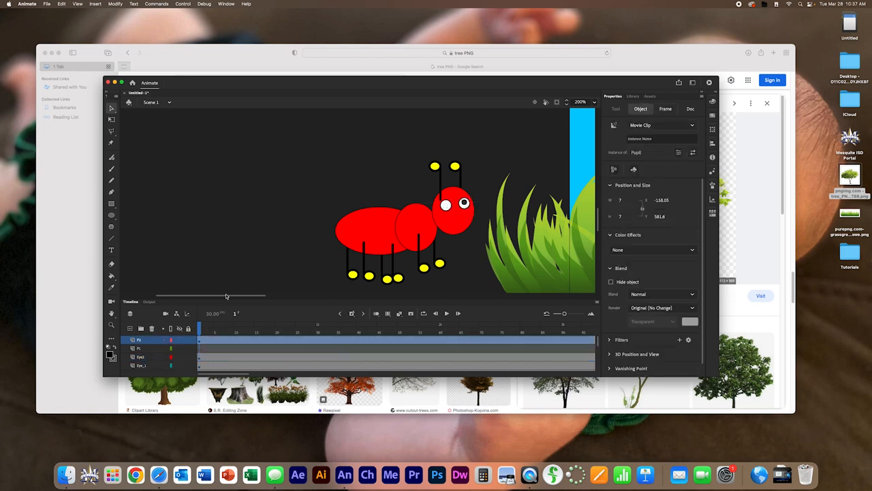
Step: Paste a copy of the pupil onto layer P1 and place it on the rear eye
left_click(200, 349)
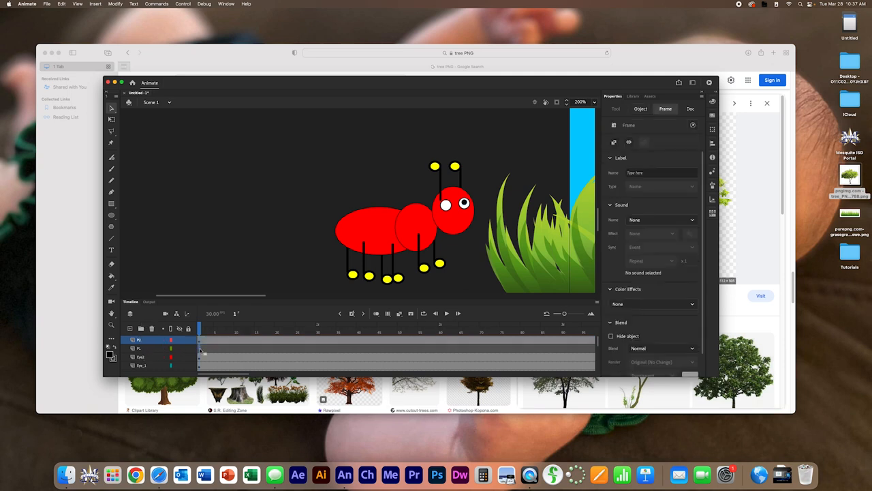
left_click(218, 352)
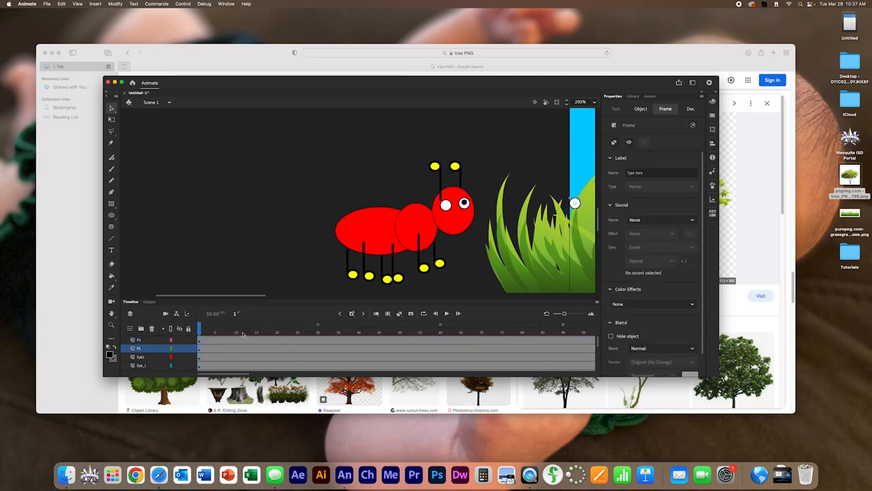
left_click(464, 205)
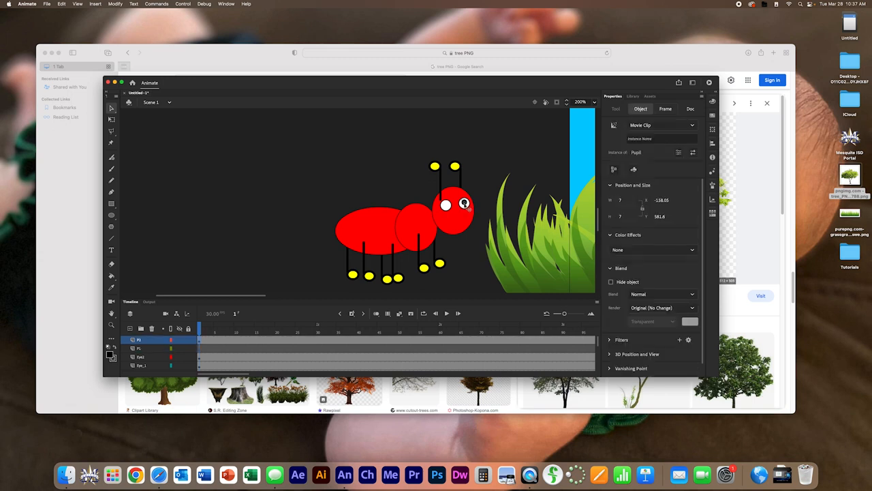
key("super+v")
left_click(442, 235)
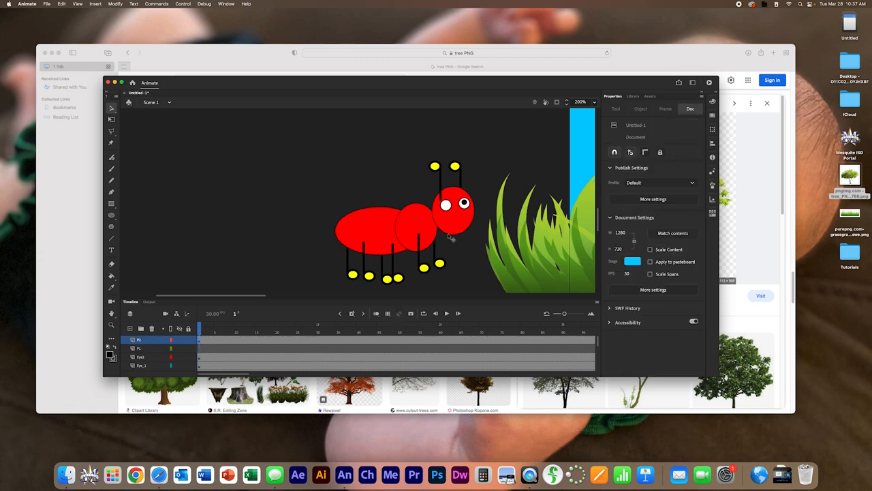
left_click(200, 348)
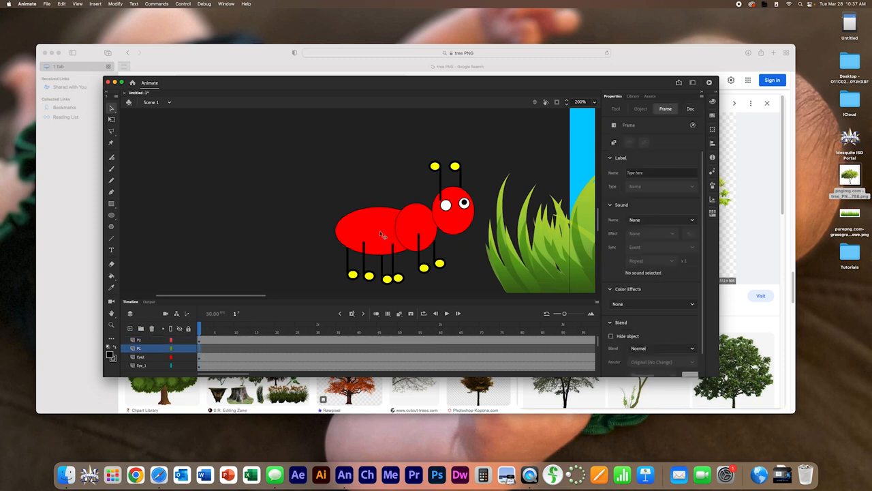
left_click_drag(572, 203, 445, 205)
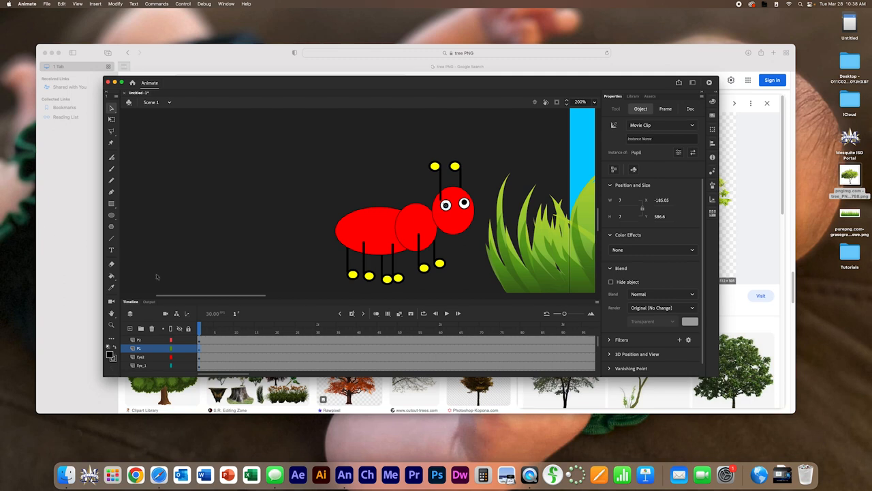
Step: Add a new layer at the very top of the layer stack and name it Mouth
left_click(130, 328)
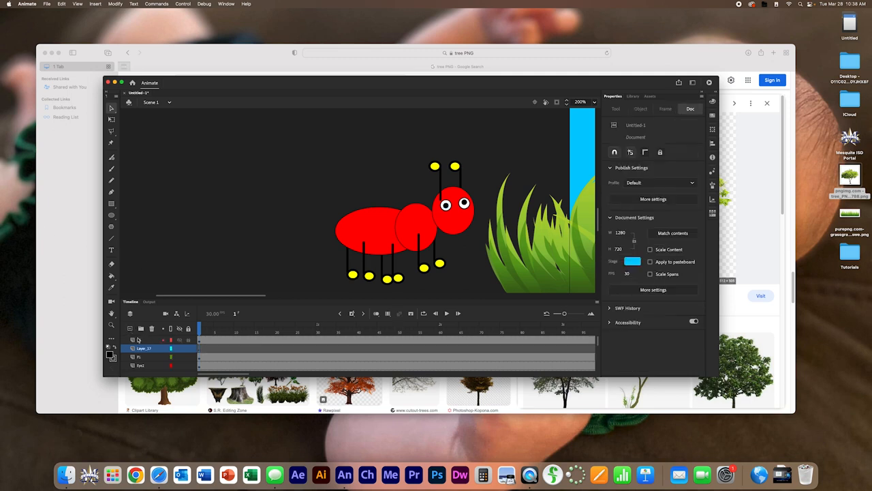
left_click_drag(144, 350, 146, 337)
double_click(147, 340)
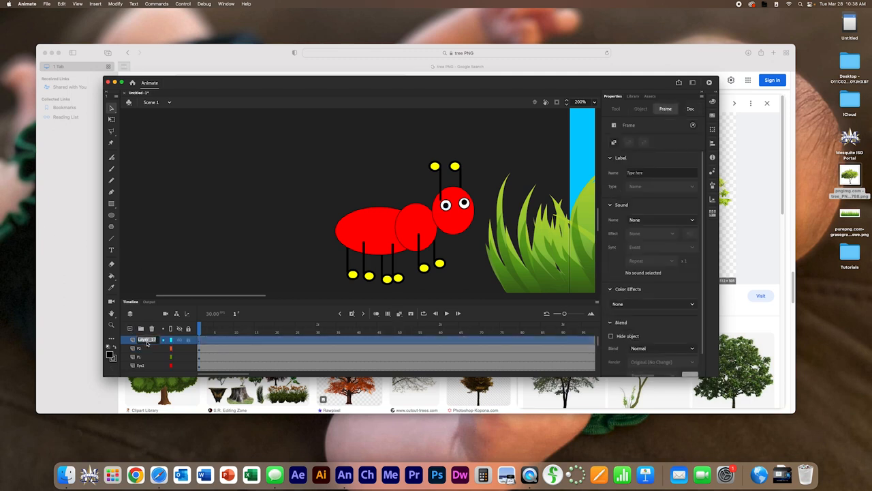
type("Mouth")
Step: Draw a black horizontal line about 30 px wide on the empty pasteboard and bend it downward into a smile curve
left_click(113, 171)
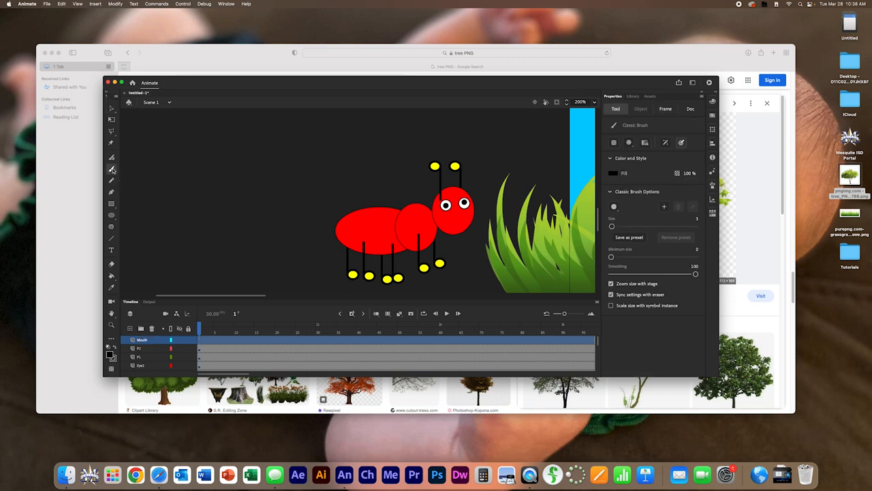
left_click(112, 237)
left_click_drag(160, 233, 179, 233)
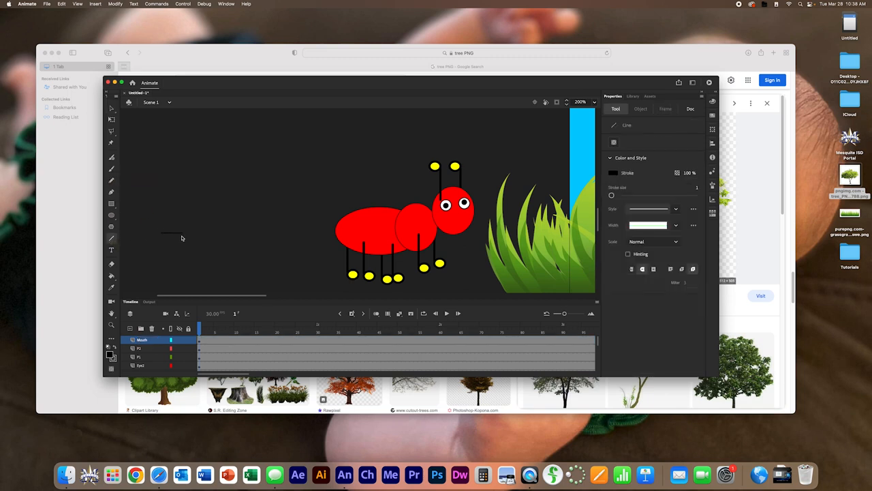
left_click(112, 120)
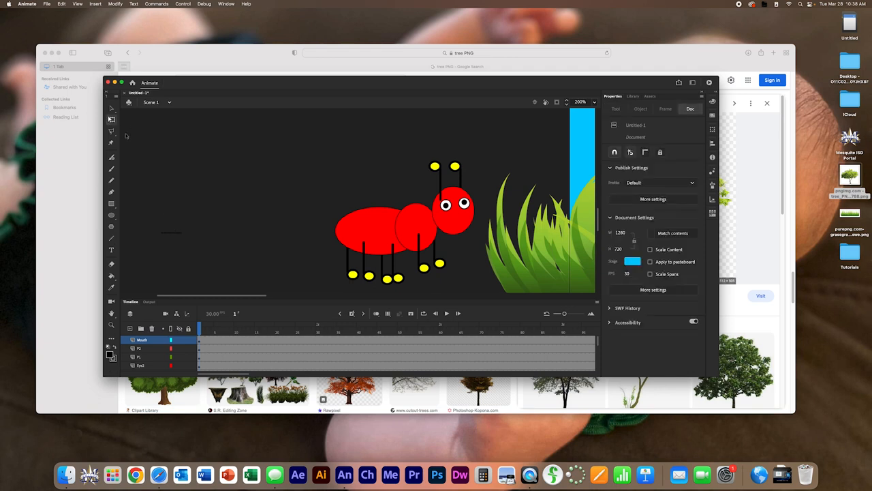
left_click_drag(168, 233, 174, 237)
Step: Convert the smile curve into a movie clip symbol named Mouth and place it on the insect's head below the eyes
left_click(111, 109)
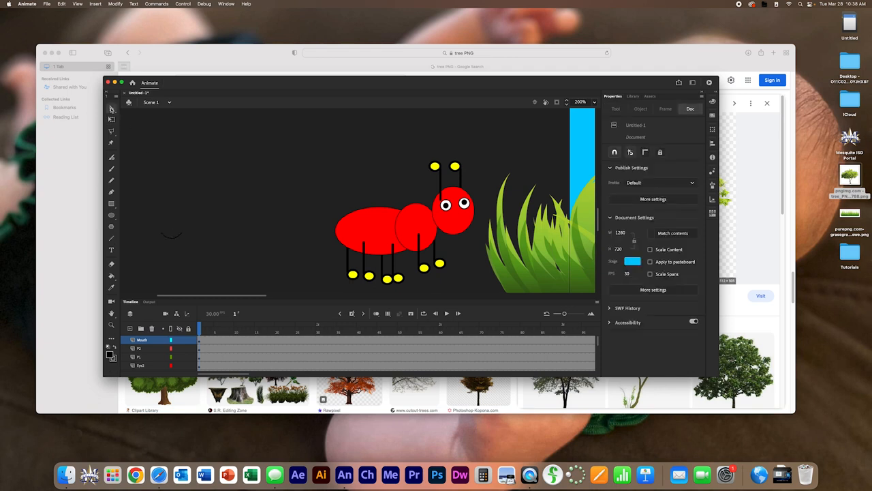
left_click(170, 240)
right_click(169, 240)
left_click(194, 426)
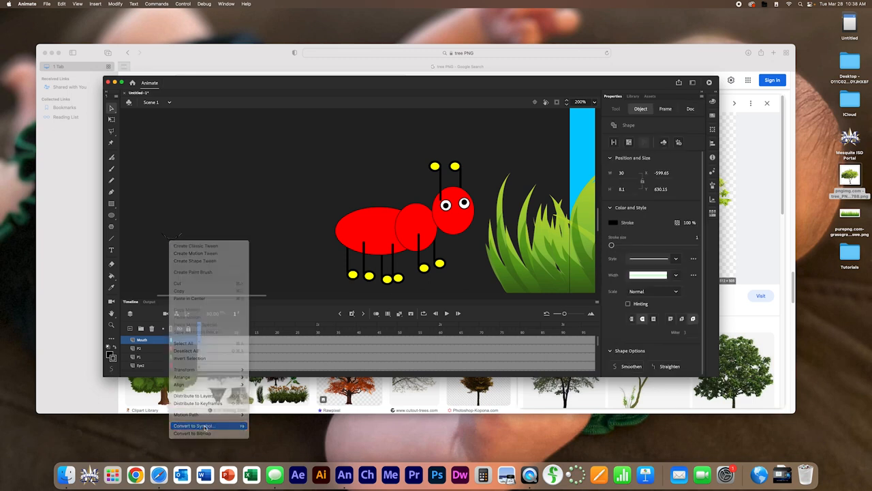
type("Mou")
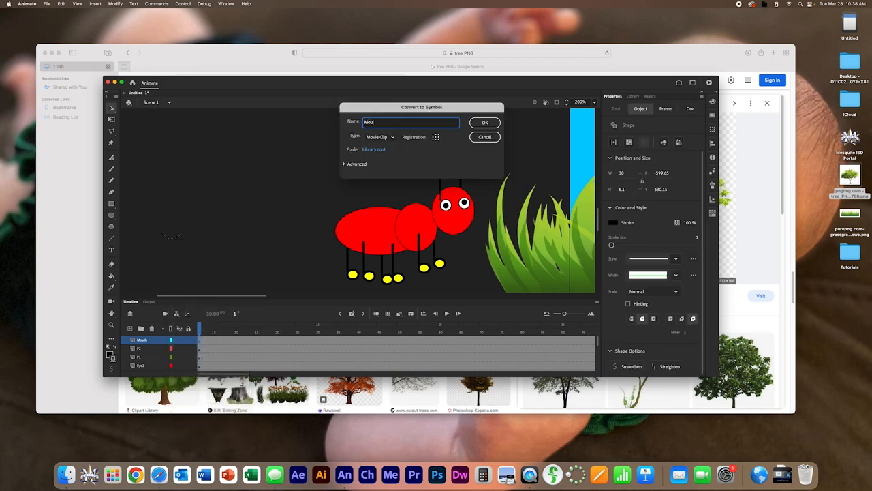
type("th")
left_click(485, 123)
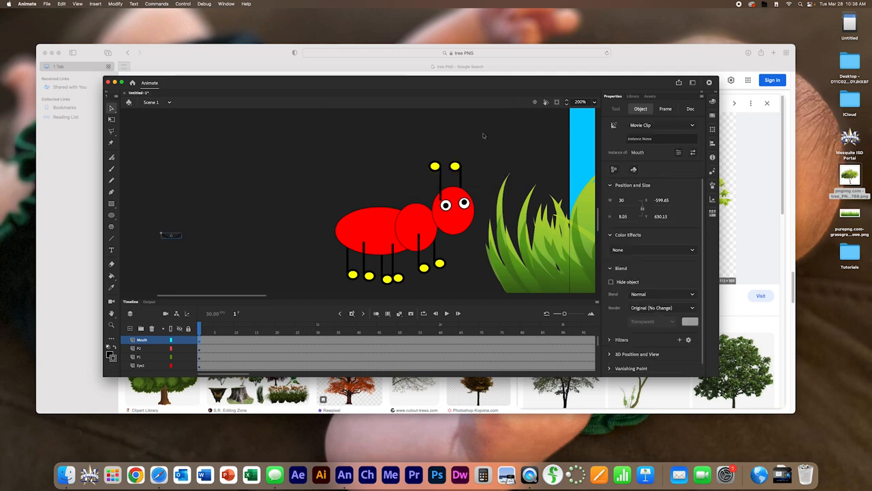
left_click_drag(176, 239, 454, 226)
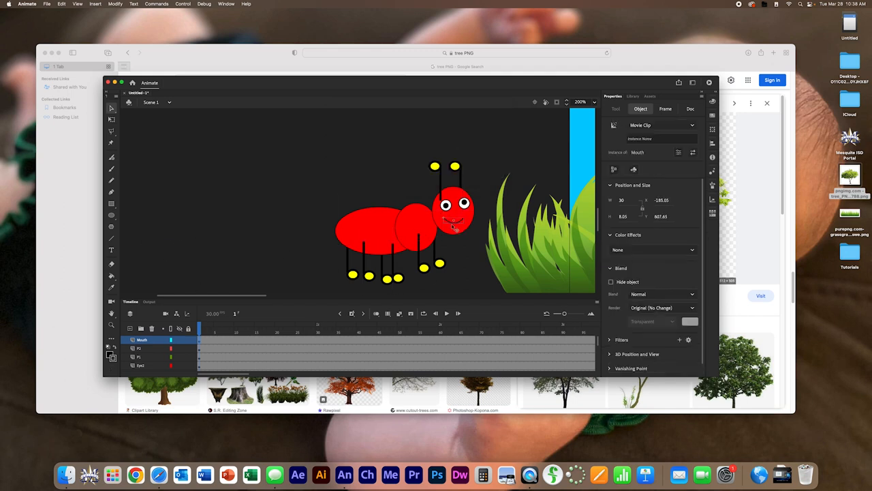